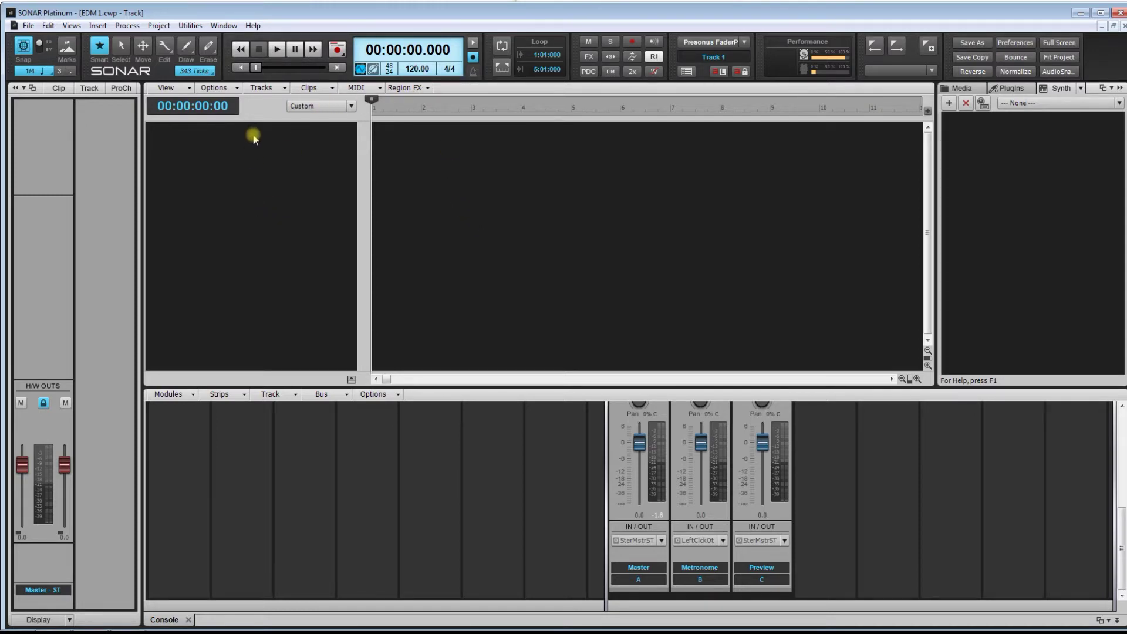
Set the default fade-in curve to Fast Curve and fade-out curve to Slow Curve
click(223, 89)
mouse_move(267, 114)
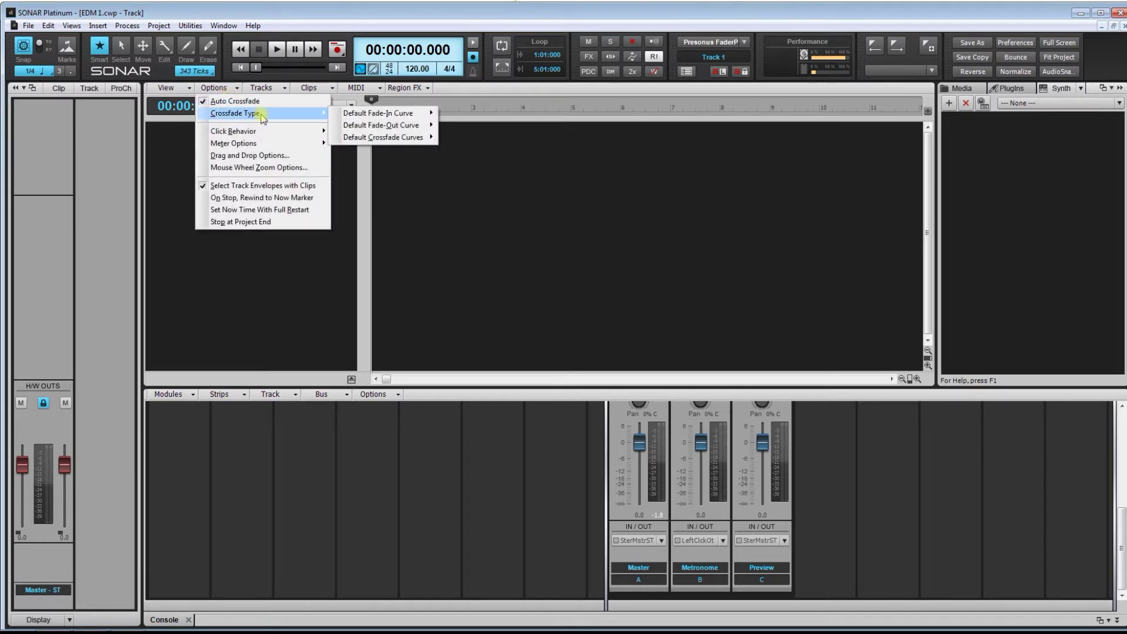
mouse_move(399, 116)
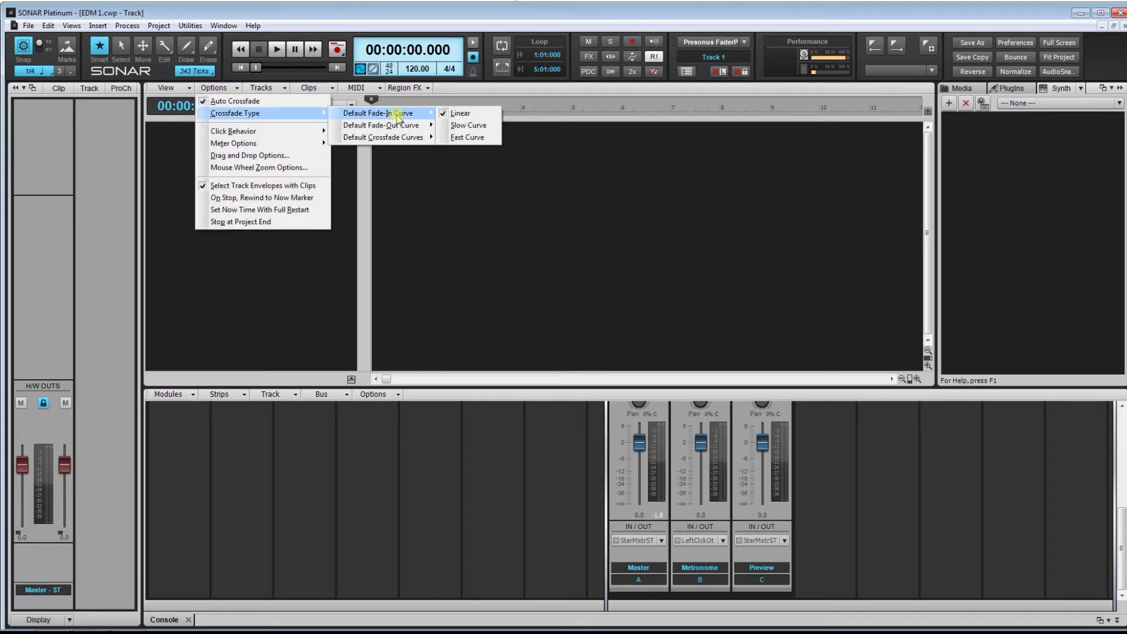
click(469, 137)
click(214, 88)
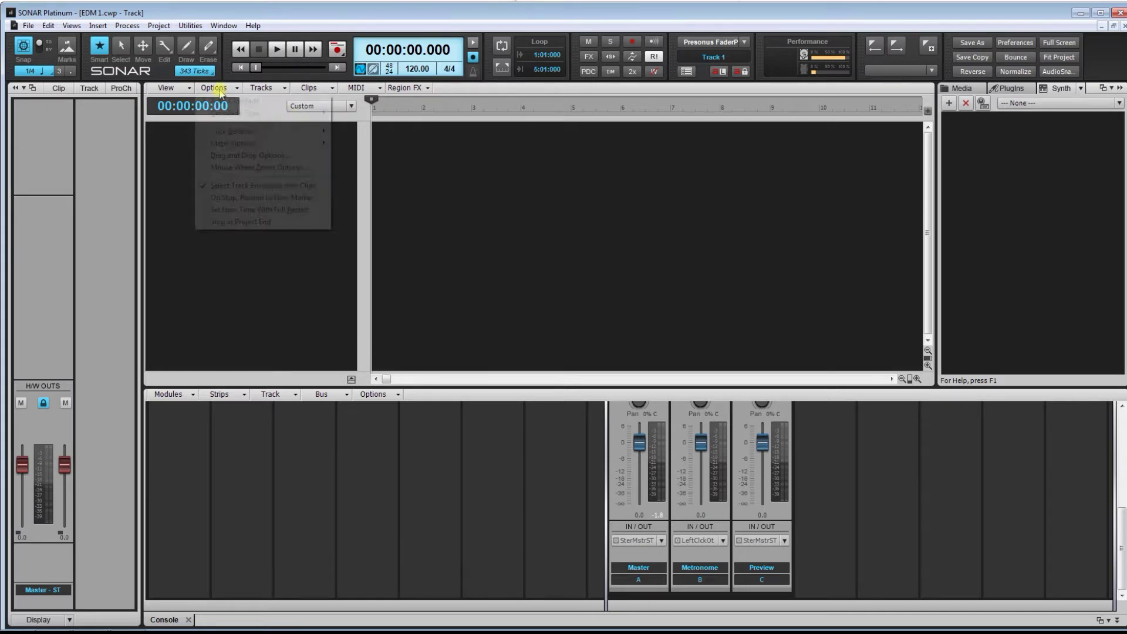
mouse_move(237, 115)
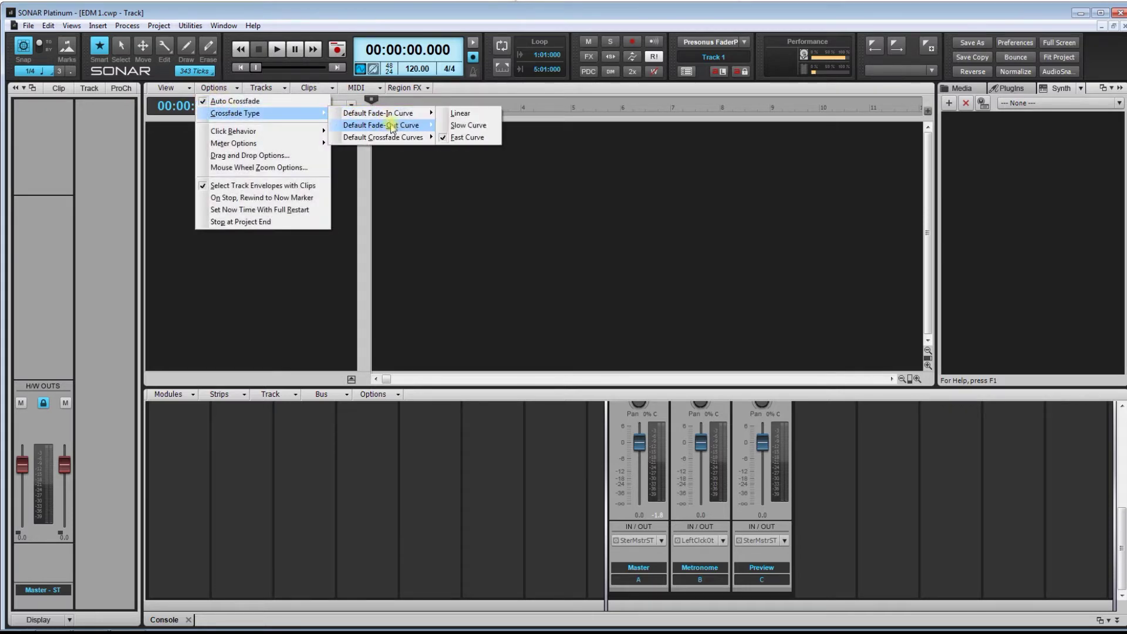
mouse_move(432, 128)
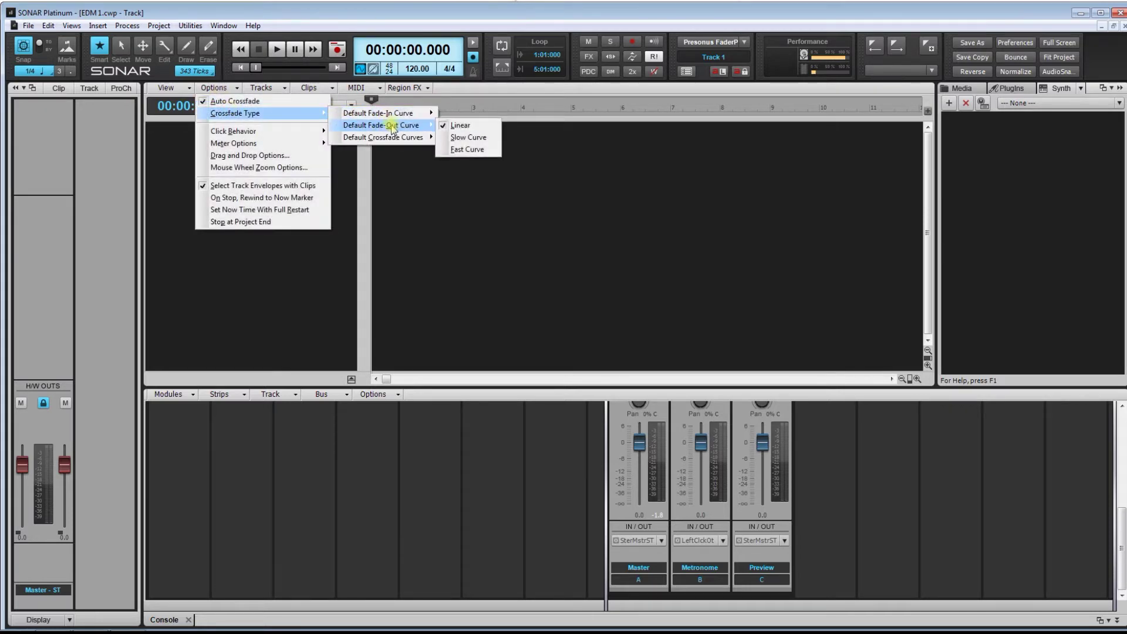
click(457, 138)
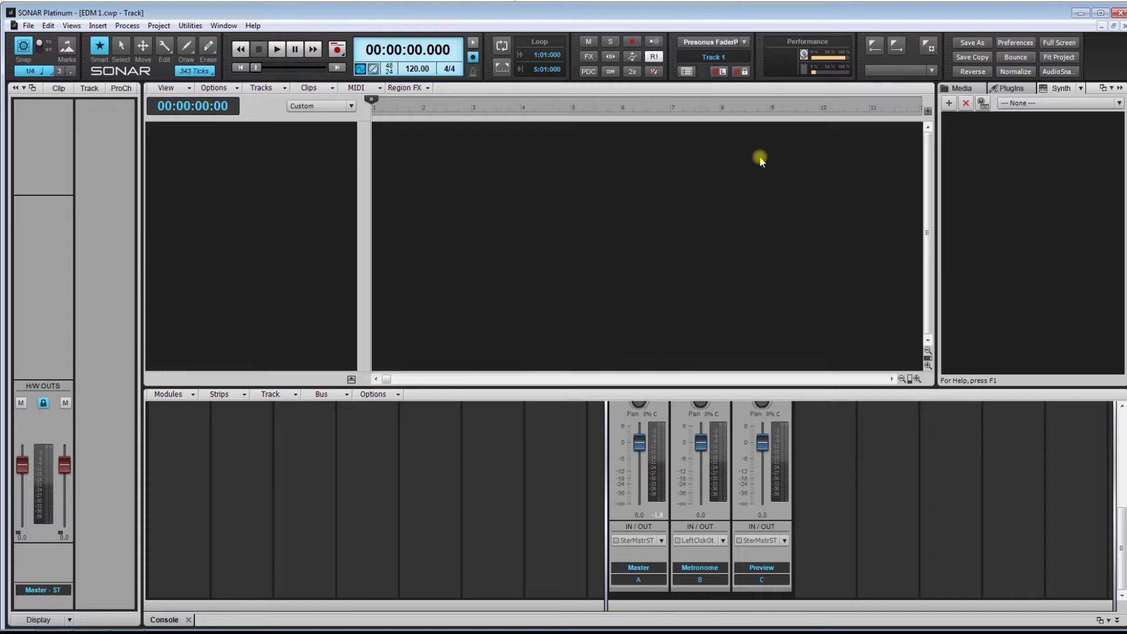
Turn off Auto Crossfade and switch the meters to Horizontal Meters
click(222, 89)
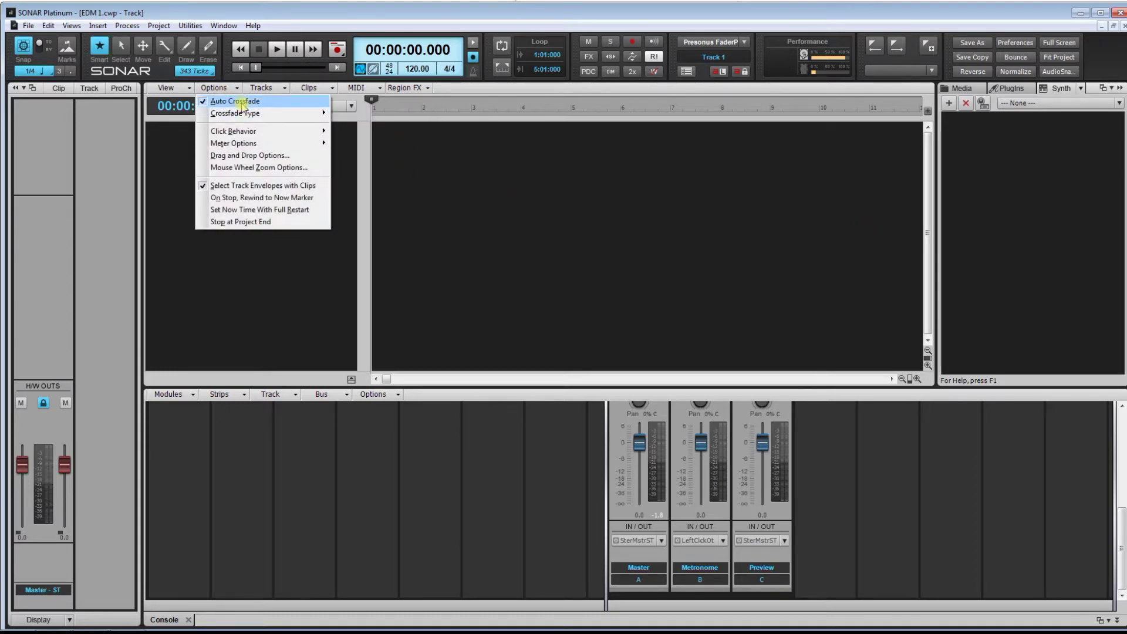
click(242, 103)
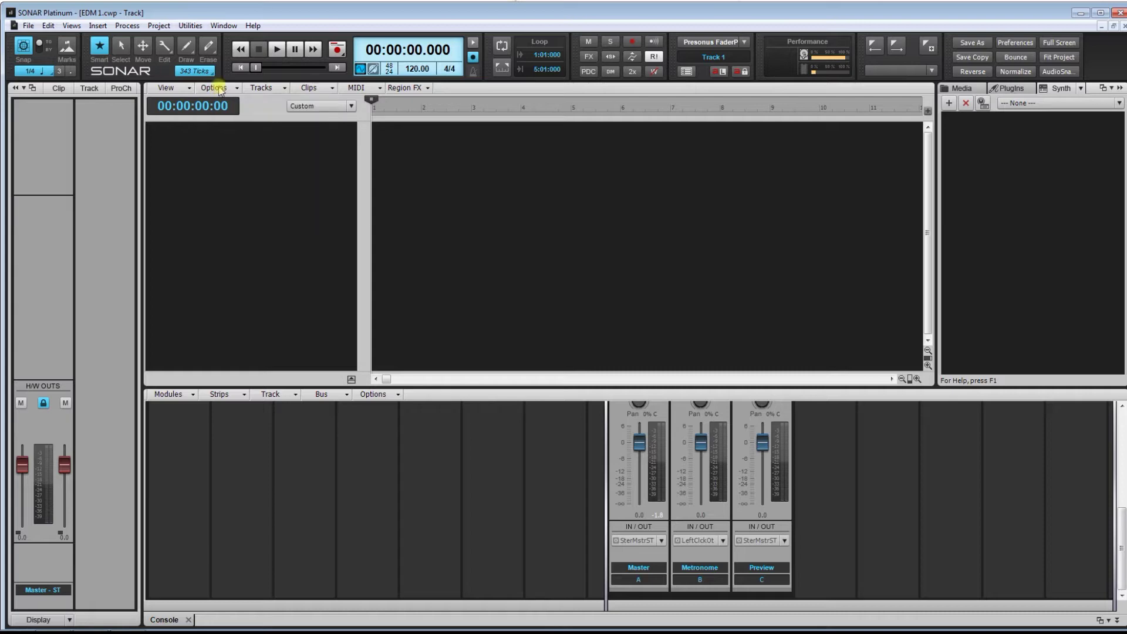
click(222, 89)
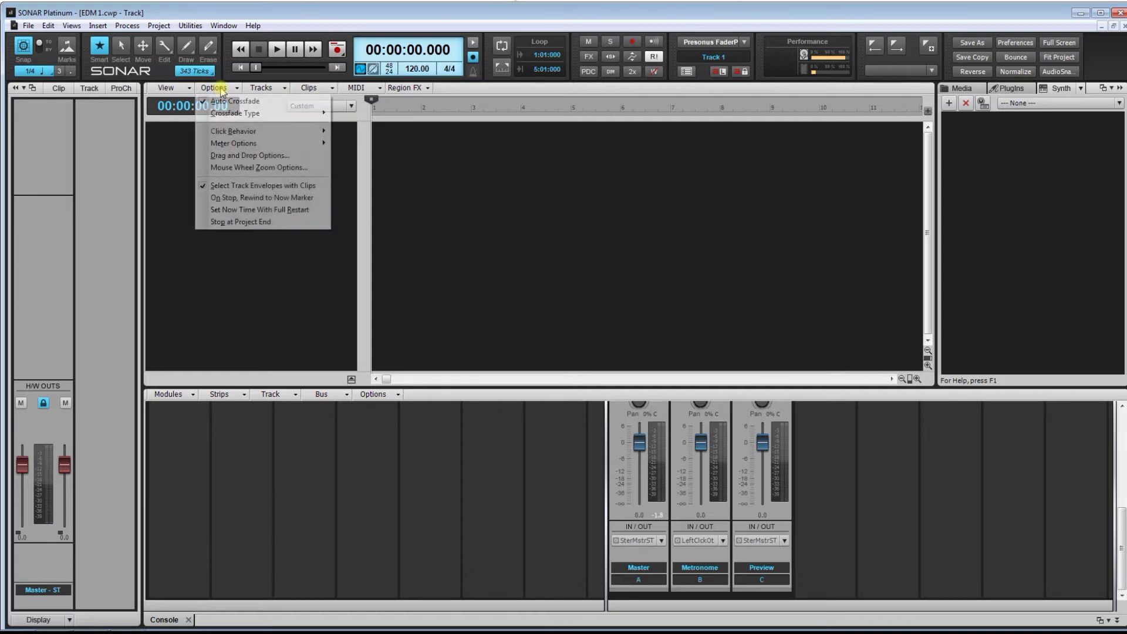
mouse_move(288, 144)
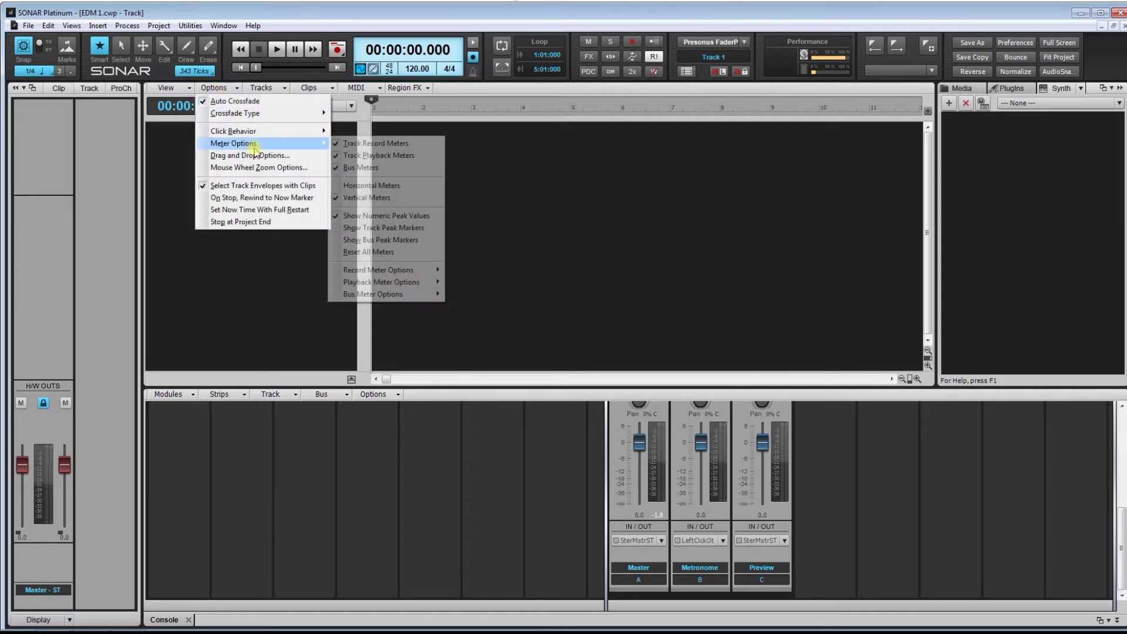
click(392, 186)
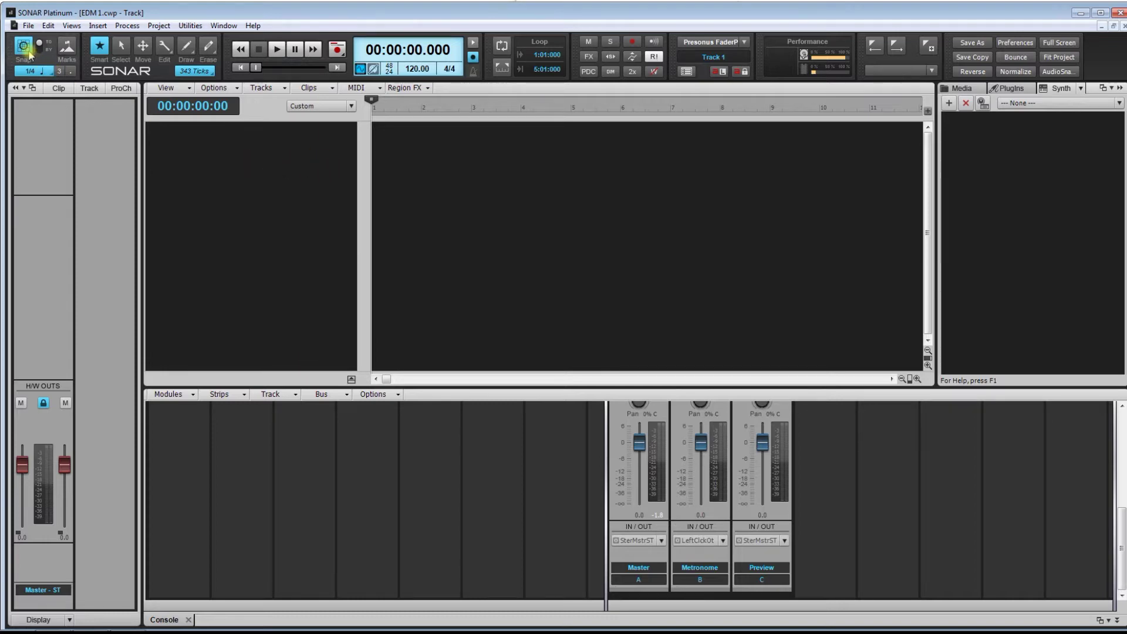
Uncheck Smart Grid and set the snap resolution to 1/16
click(30, 71)
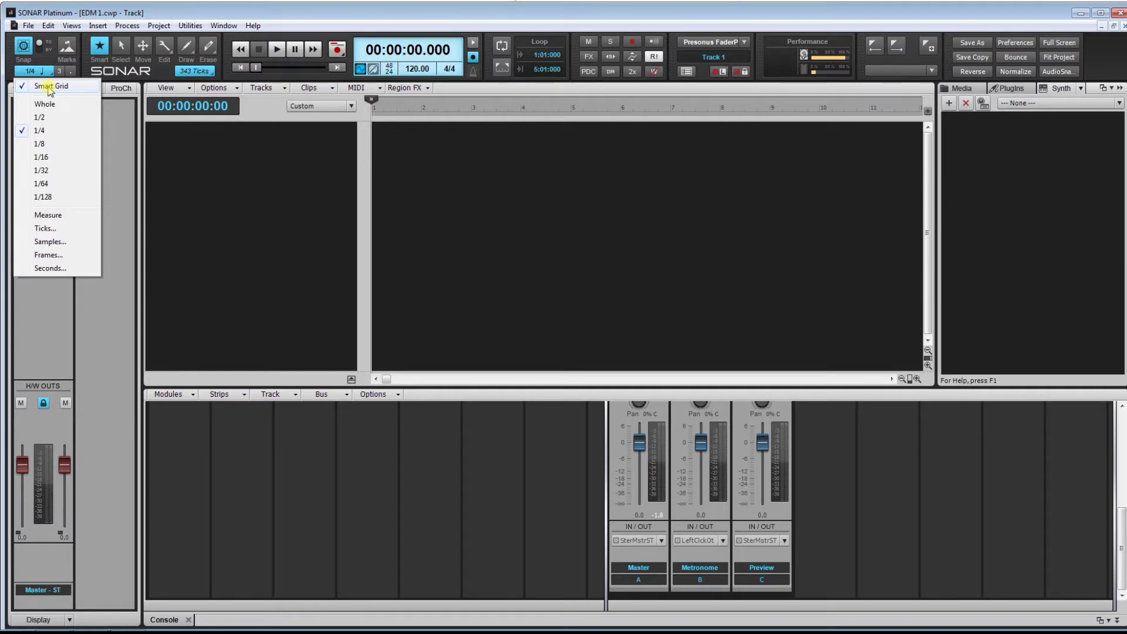
click(49, 87)
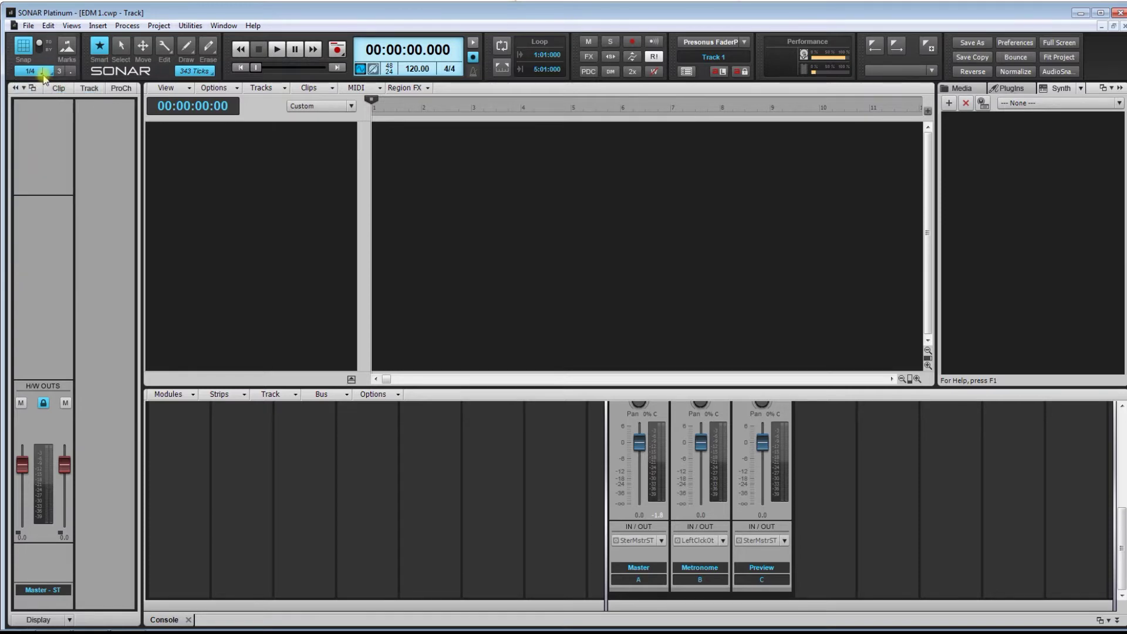
click(41, 71)
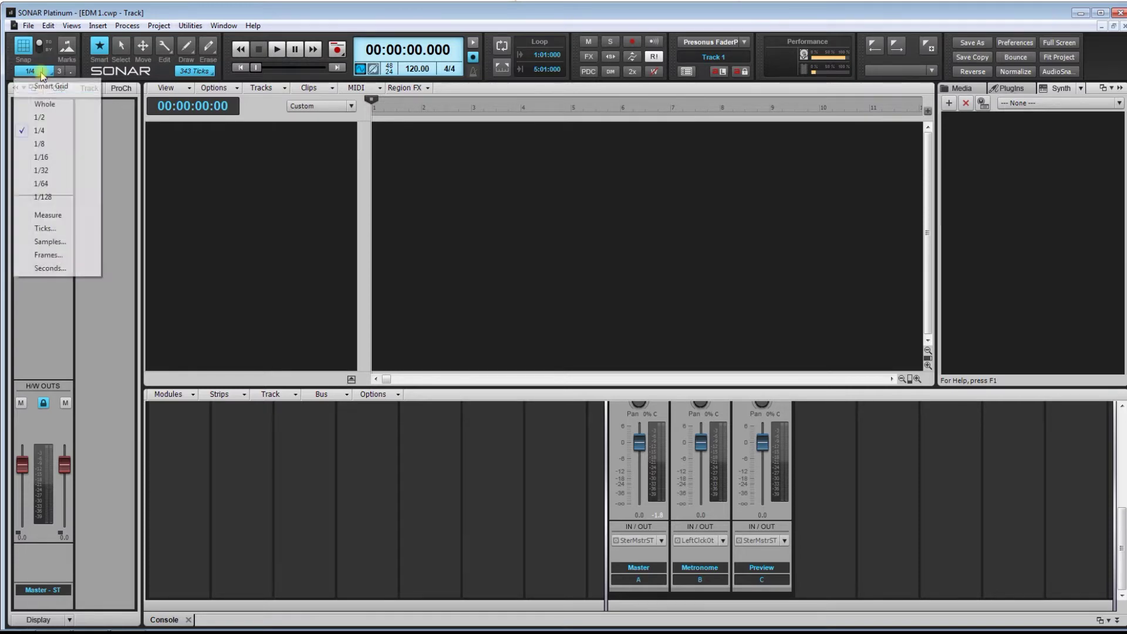
click(42, 157)
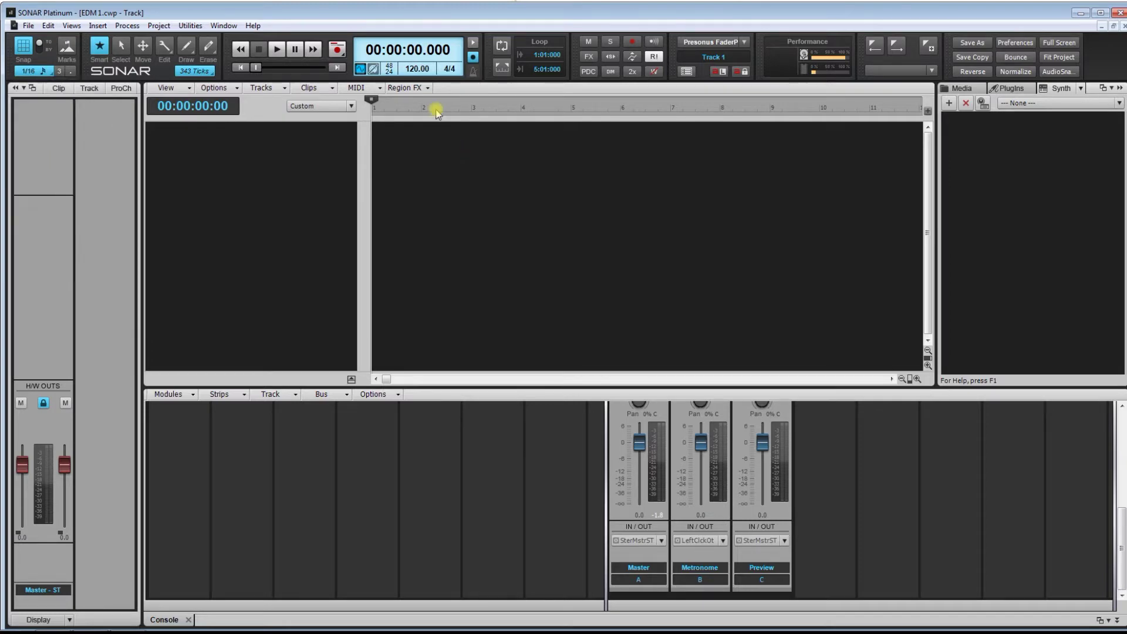
Change the tempo from 120 to 128 BPM and return the now time to the project start
click(415, 70)
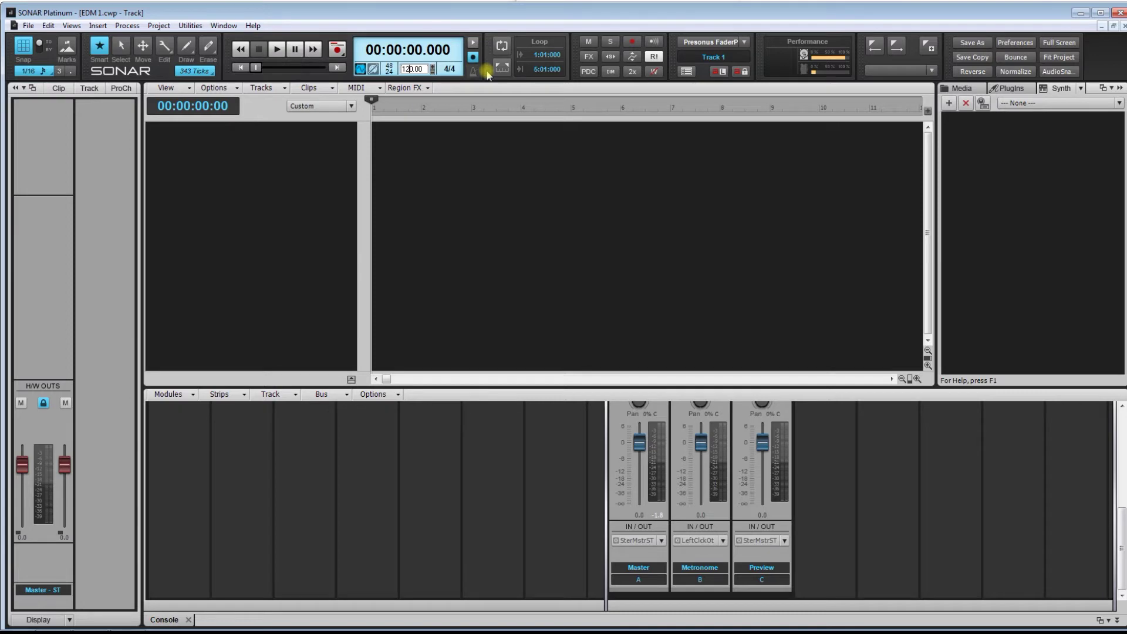
key(Delete)
text(8)
key(Return)
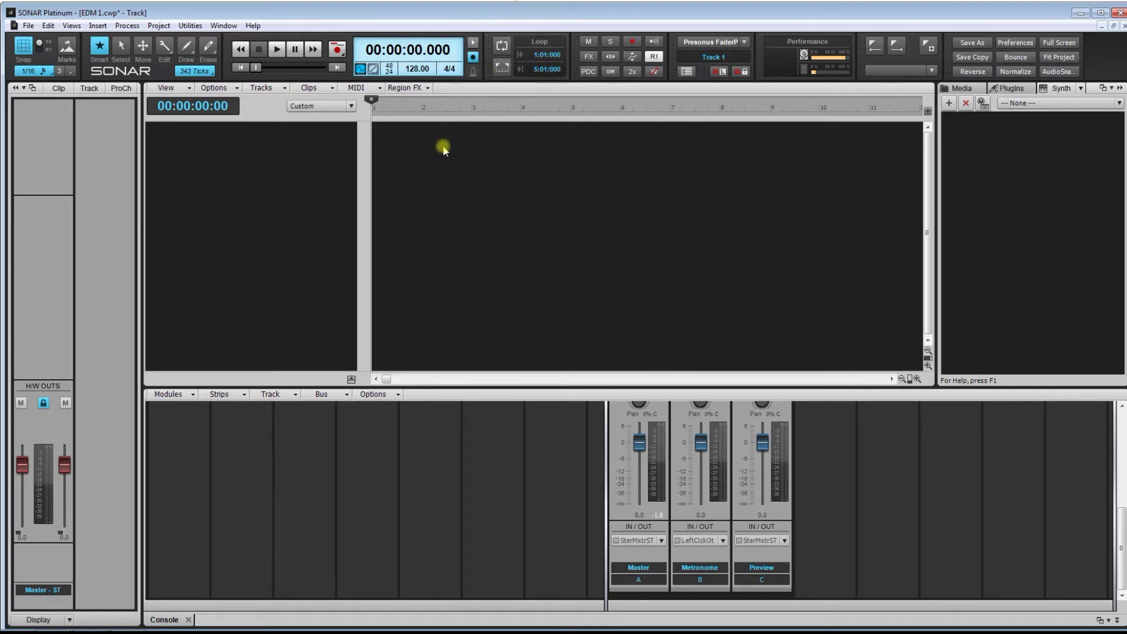
click(435, 141)
click(239, 69)
Insert the VST2 Rapture synth from the Synth Rack, accepting the default insert options
click(950, 105)
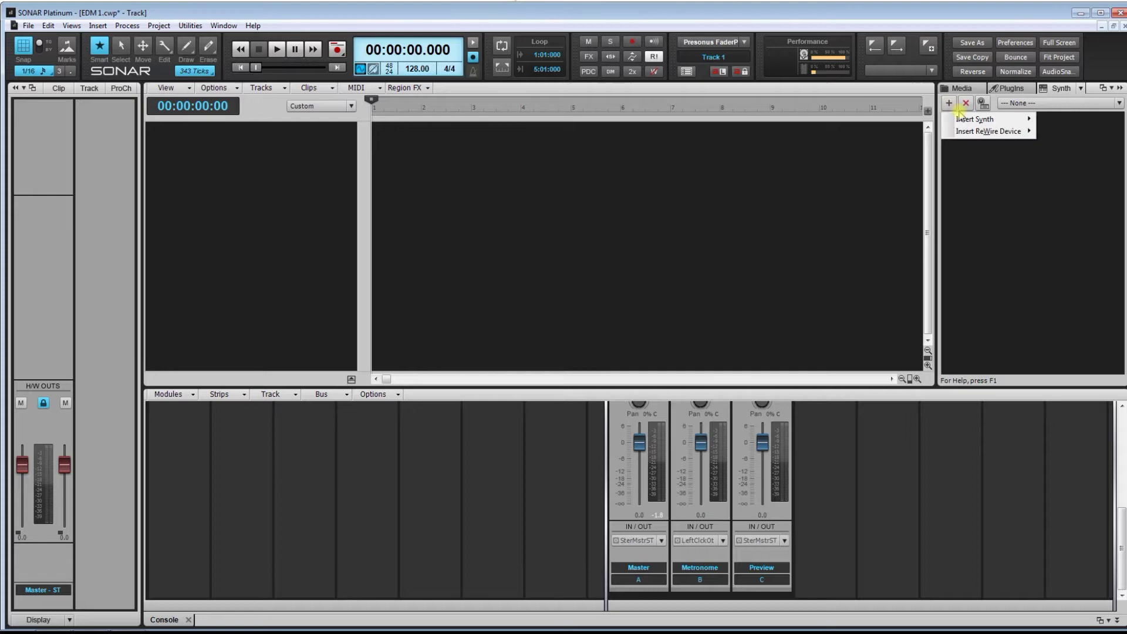
mouse_move(978, 119)
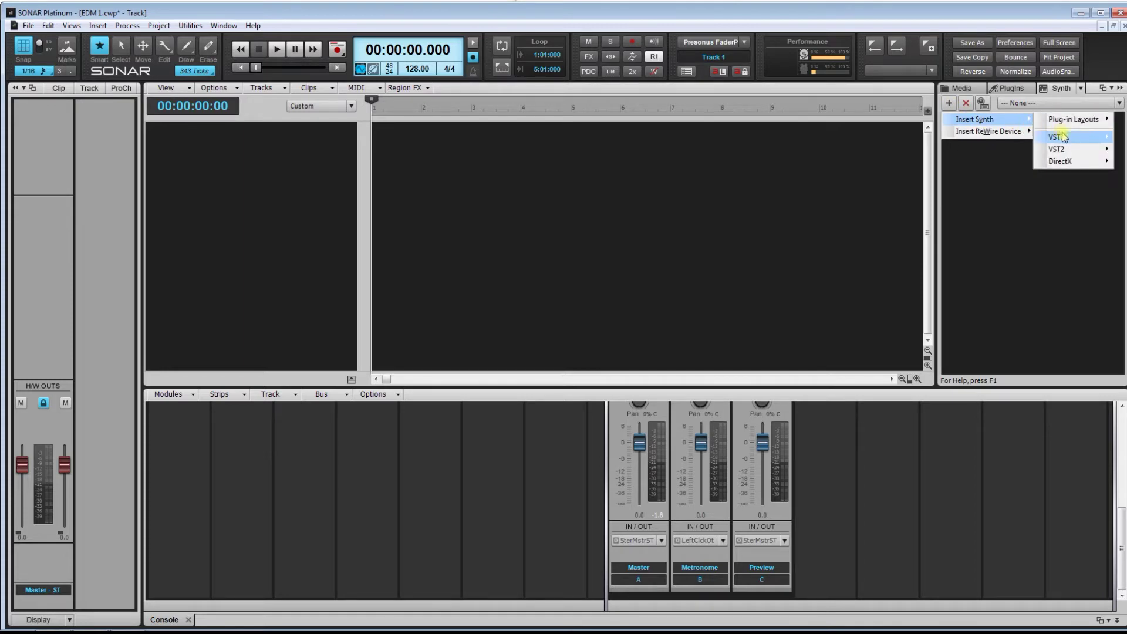
mouse_move(1073, 153)
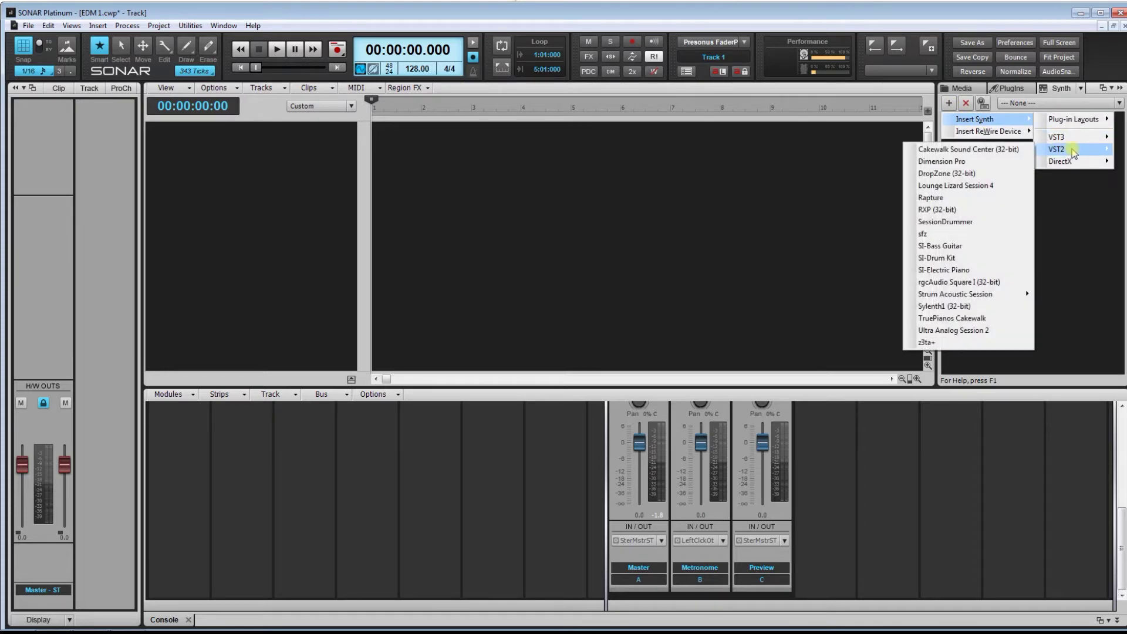
click(959, 200)
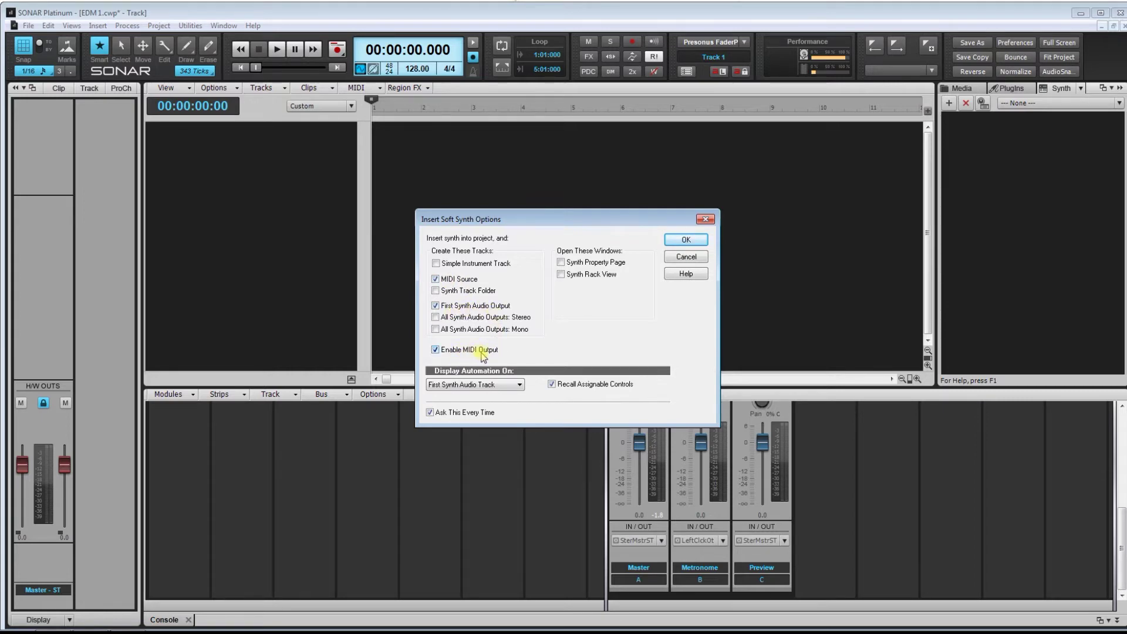
click(692, 238)
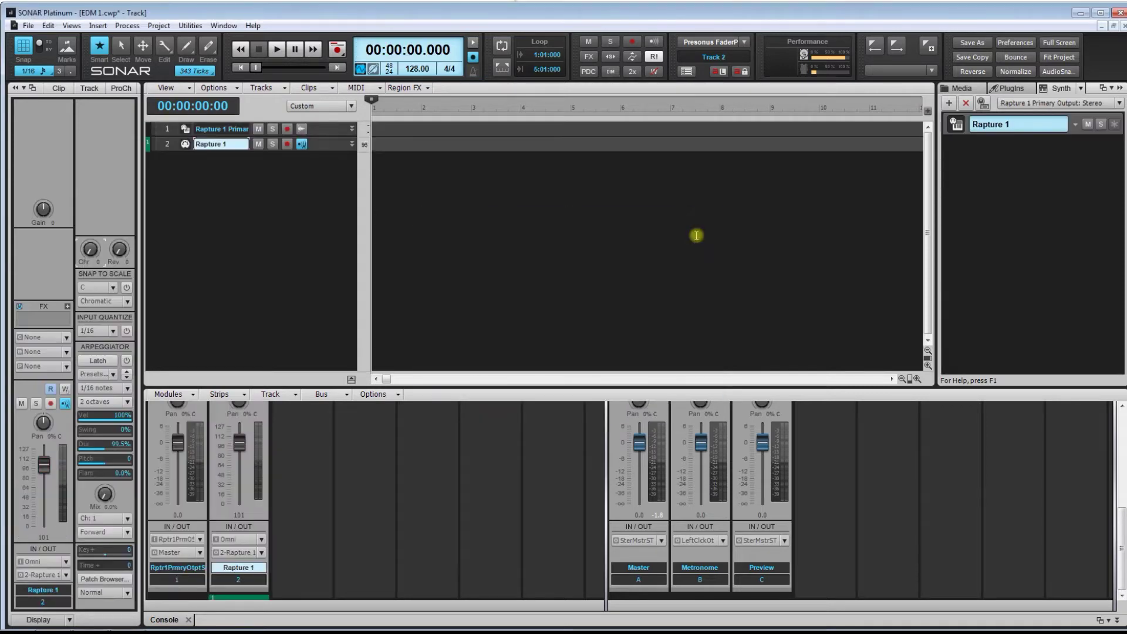
Open Rapture 1's Program Browser and expand the 04 - Pads folder to show its presets
click(957, 129)
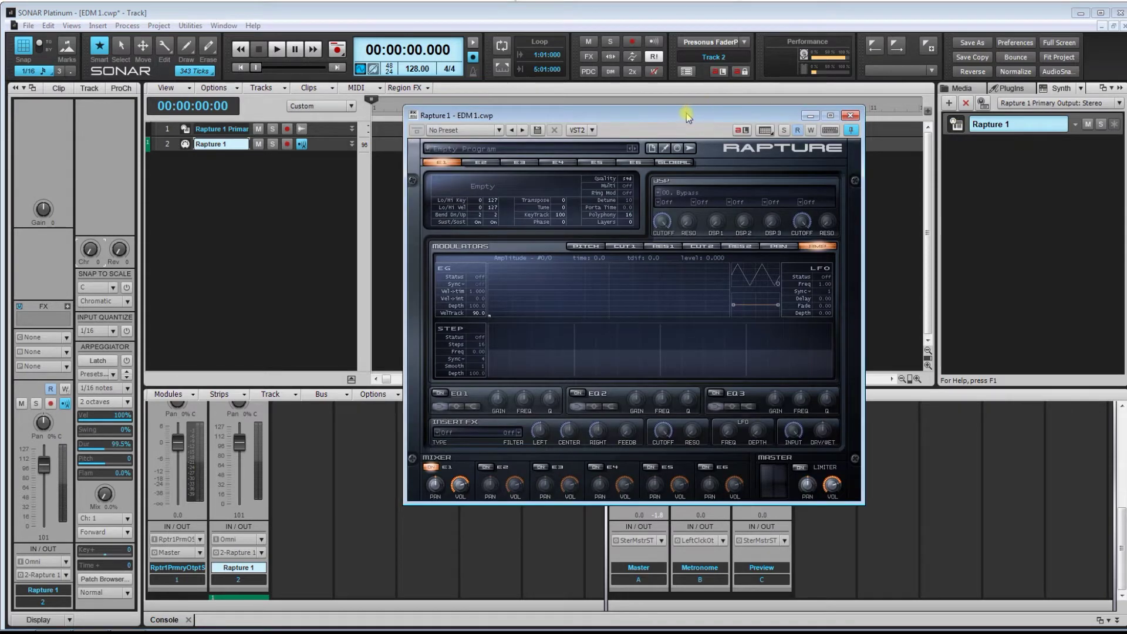
drag(686, 114, 671, 131)
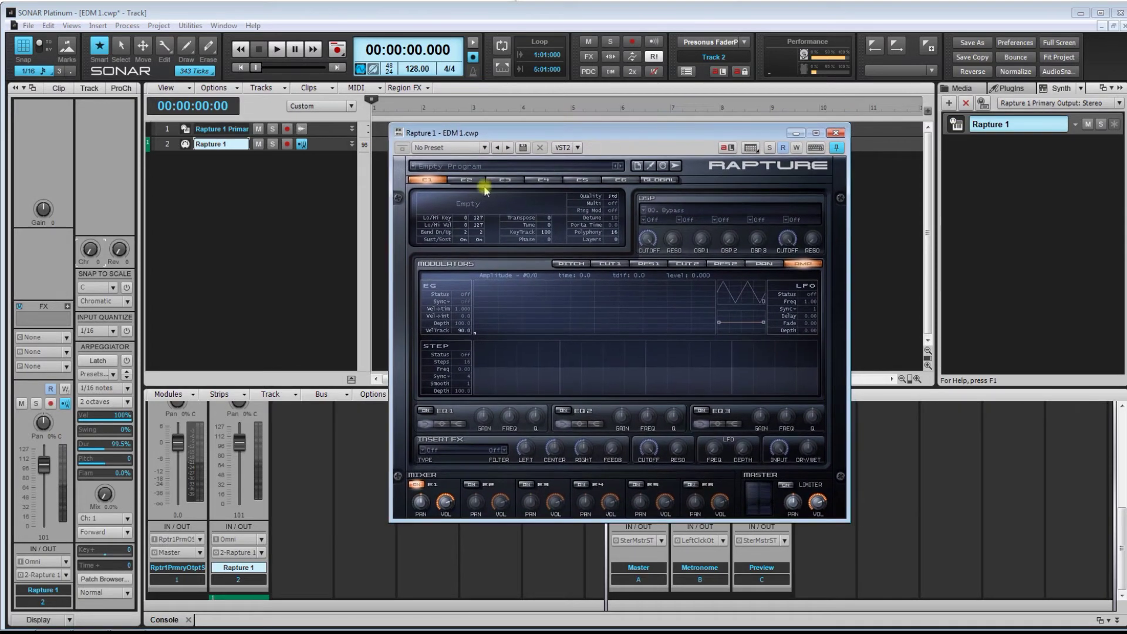
click(461, 167)
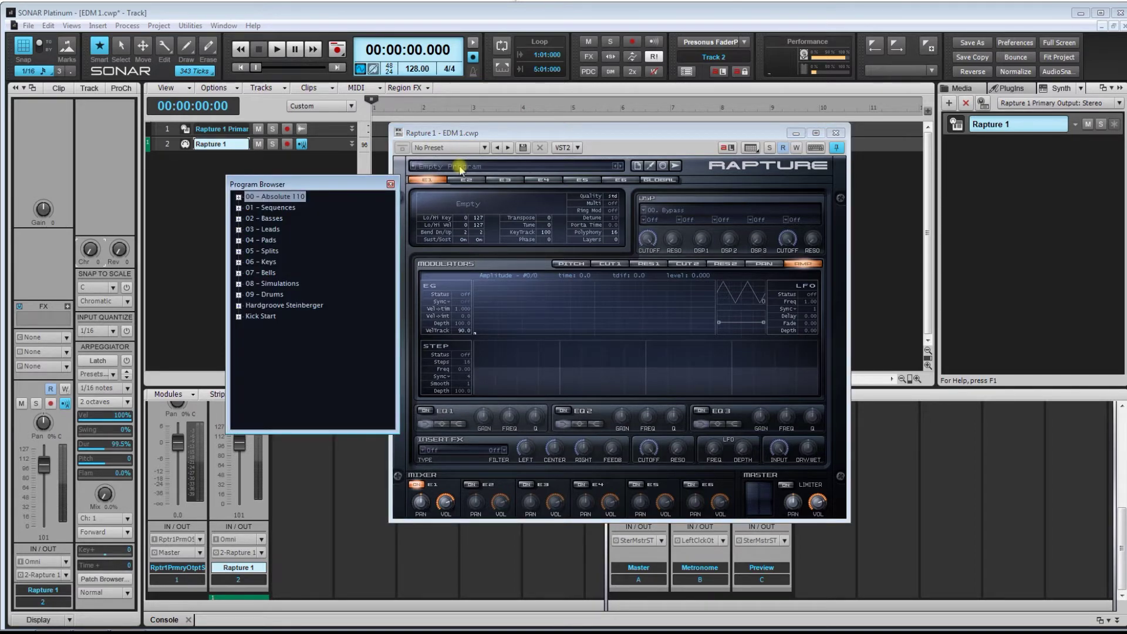
double_click(276, 241)
scroll(324, 324, down, 7)
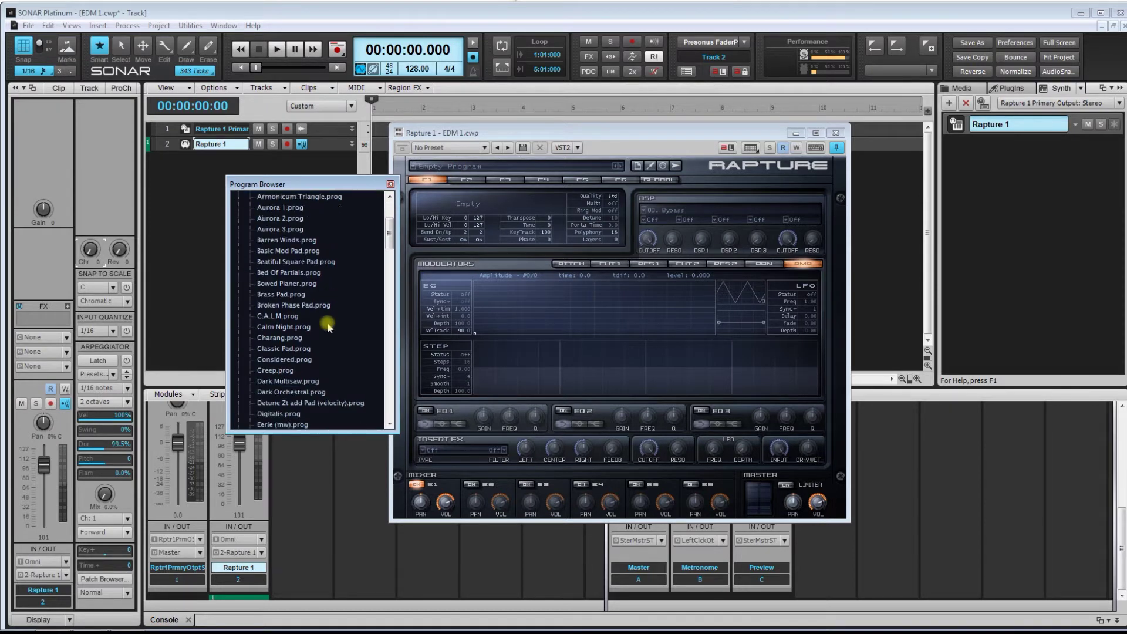
scroll(328, 327, down, 2)
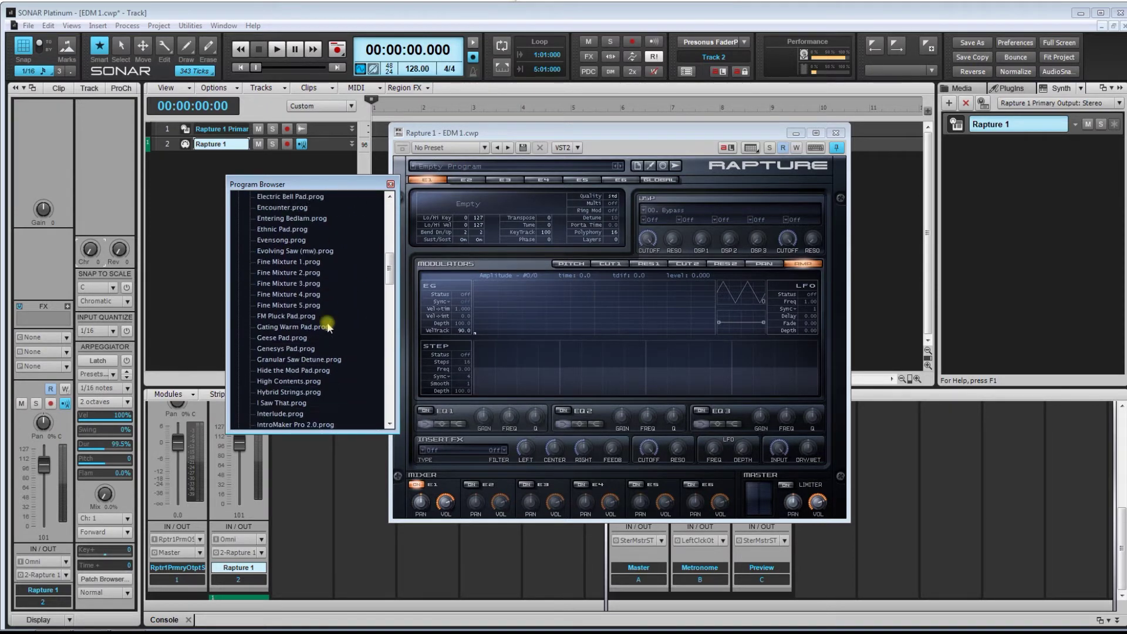
Load Fine Mixture 1, lower Rapture's master volume to 54%, and try Fine Mixture 2
double_click(288, 263)
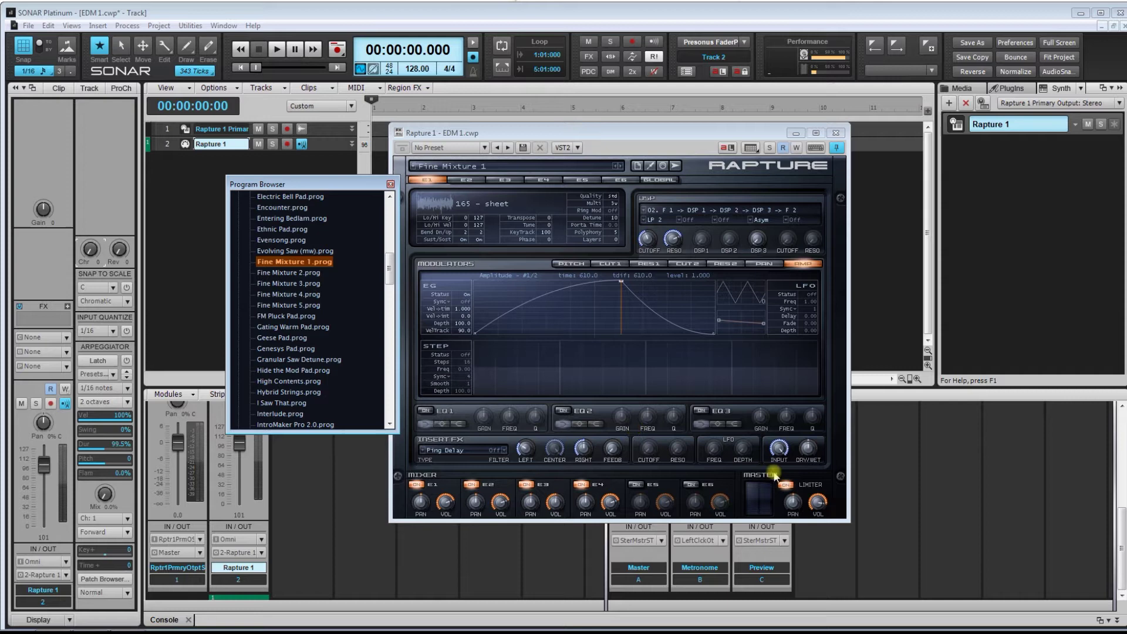
drag(820, 507, 829, 545)
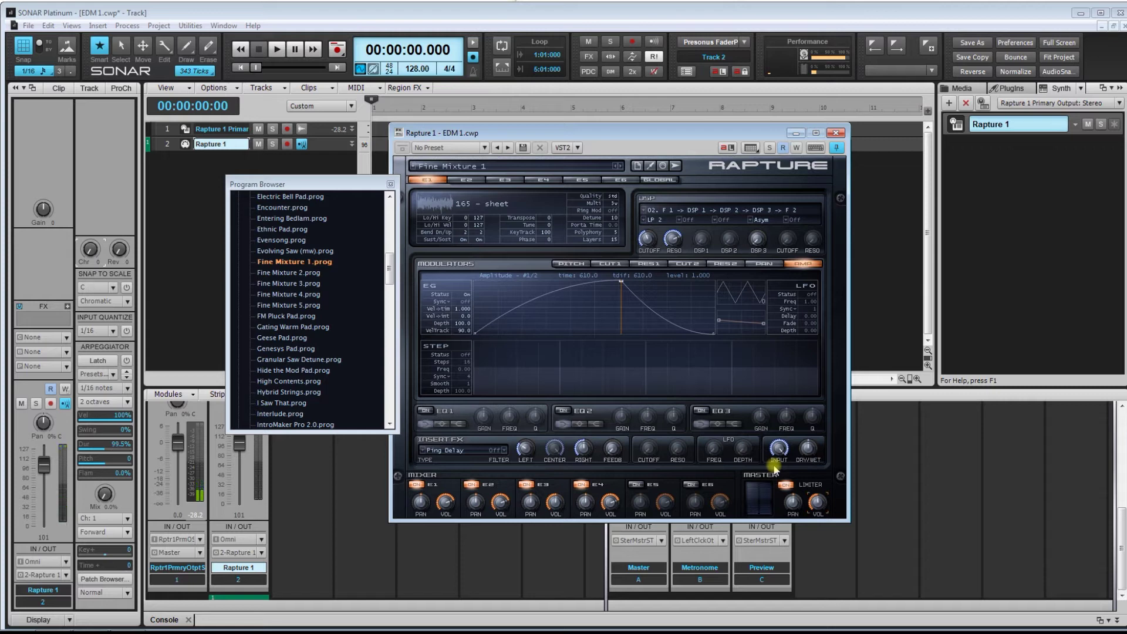
click(314, 273)
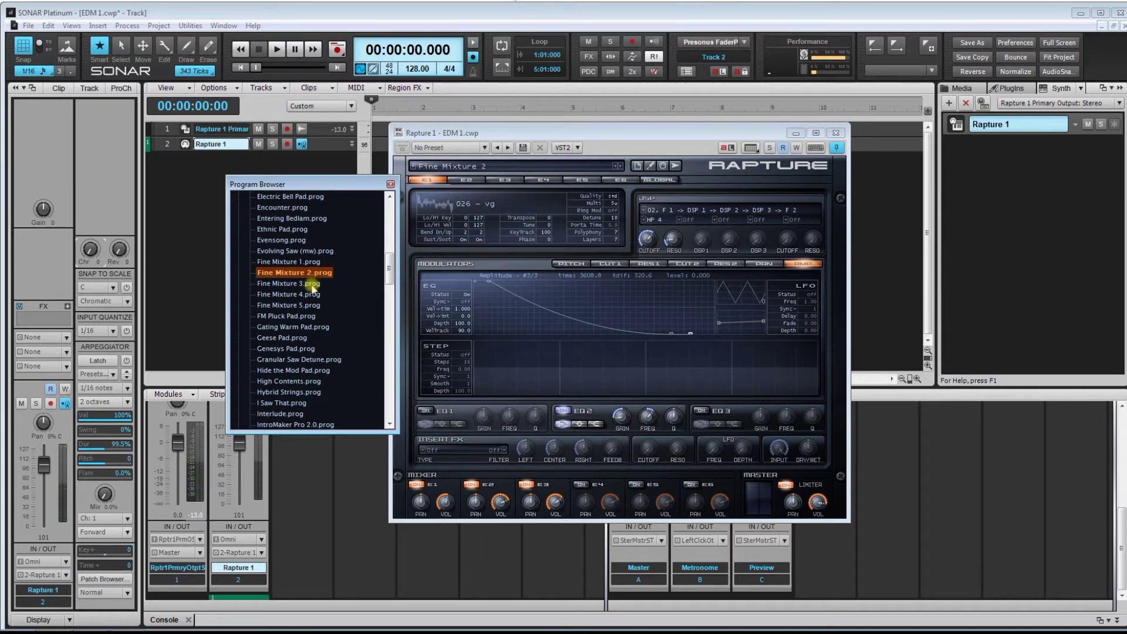
Load the Fine Mixture 3 preset and close the Rapture window
click(312, 284)
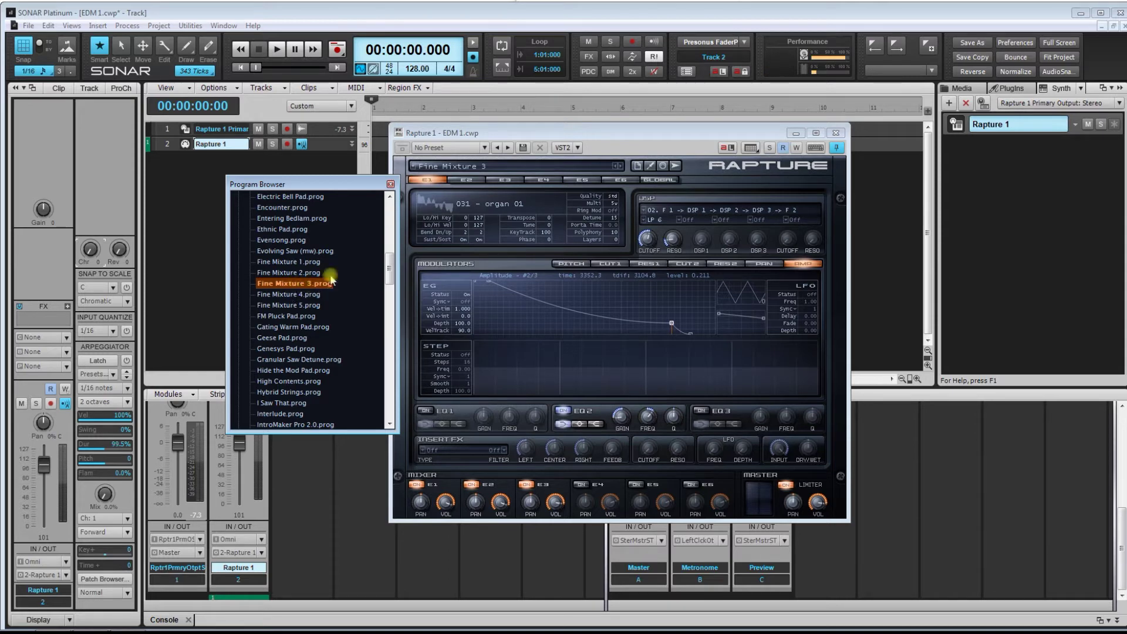
drag(353, 187, 971, 207)
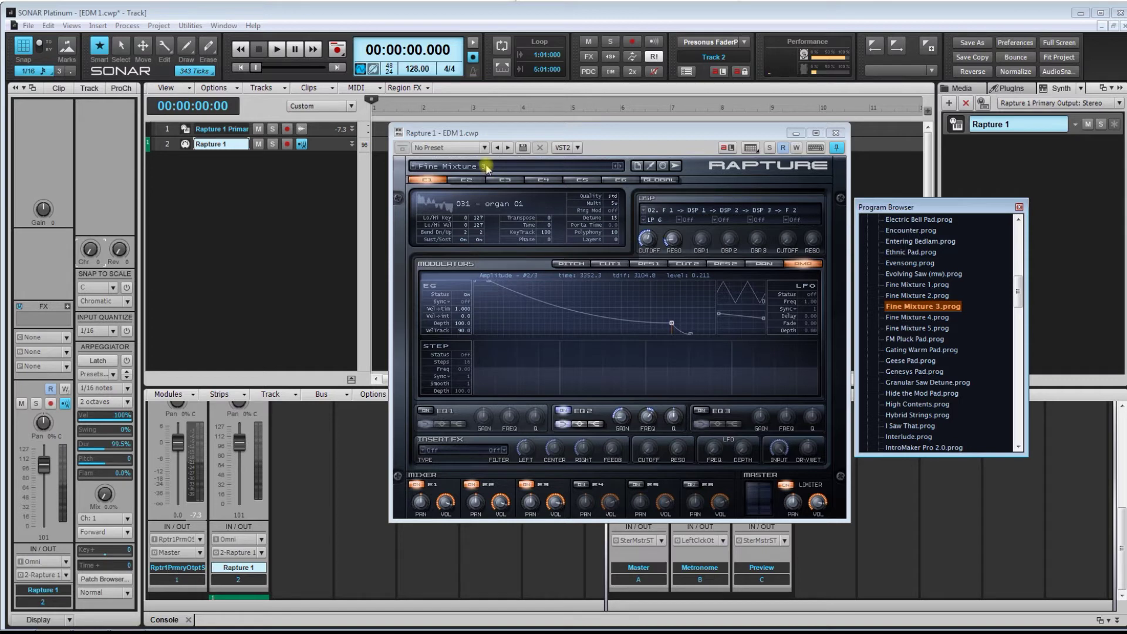
click(836, 133)
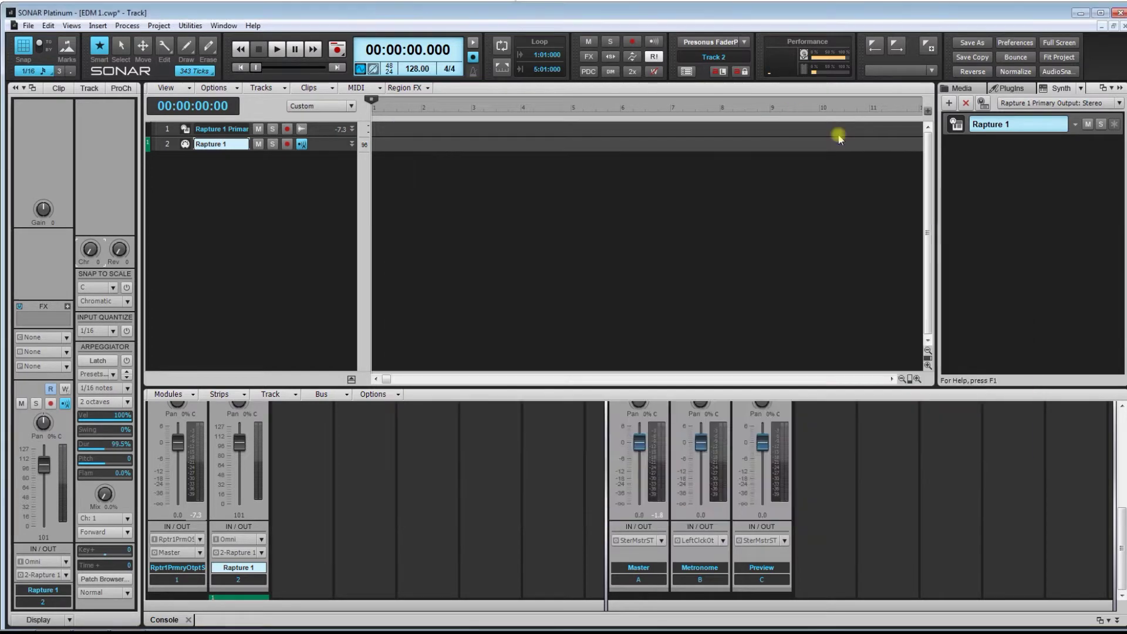
Zoom the track rows taller and record-arm the Rapture 1 track
click(928, 365)
click(928, 366)
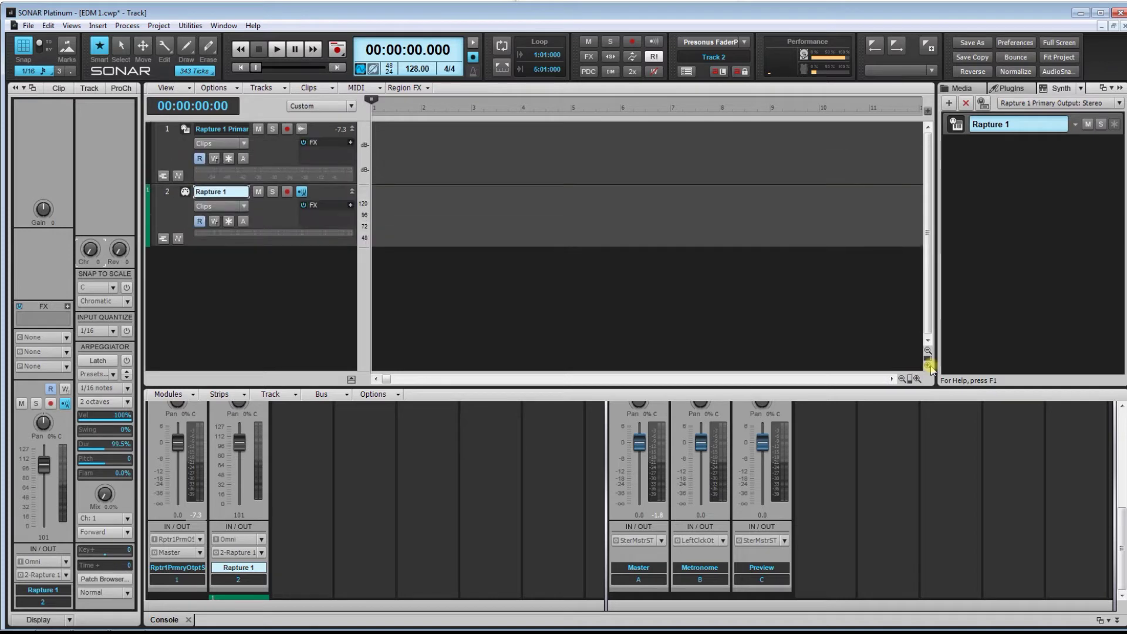
click(928, 365)
click(928, 366)
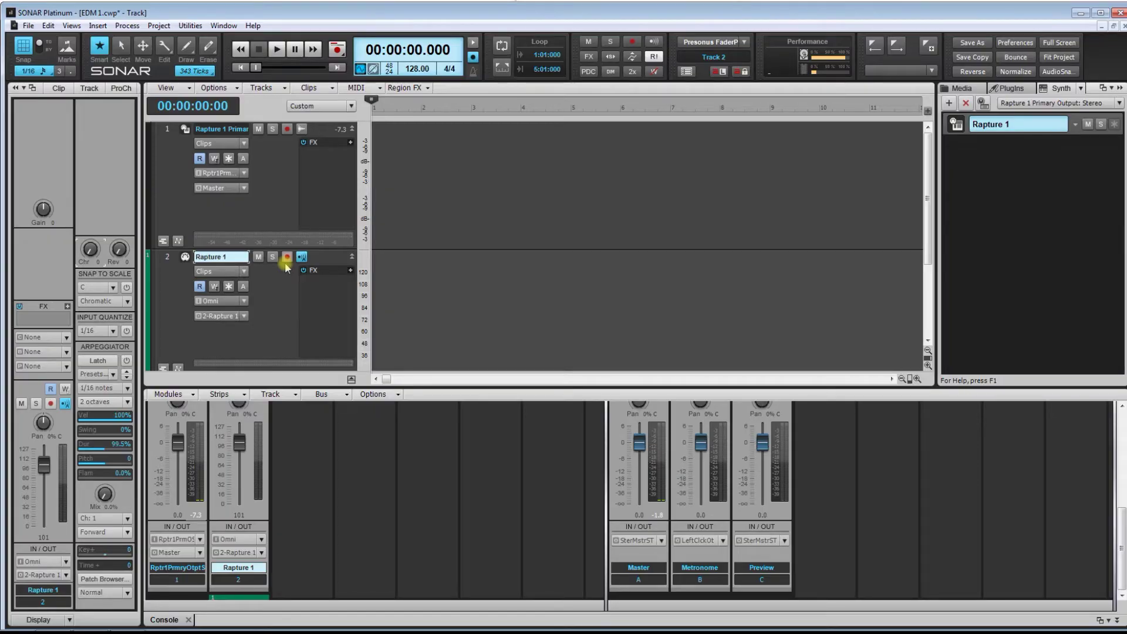
click(287, 258)
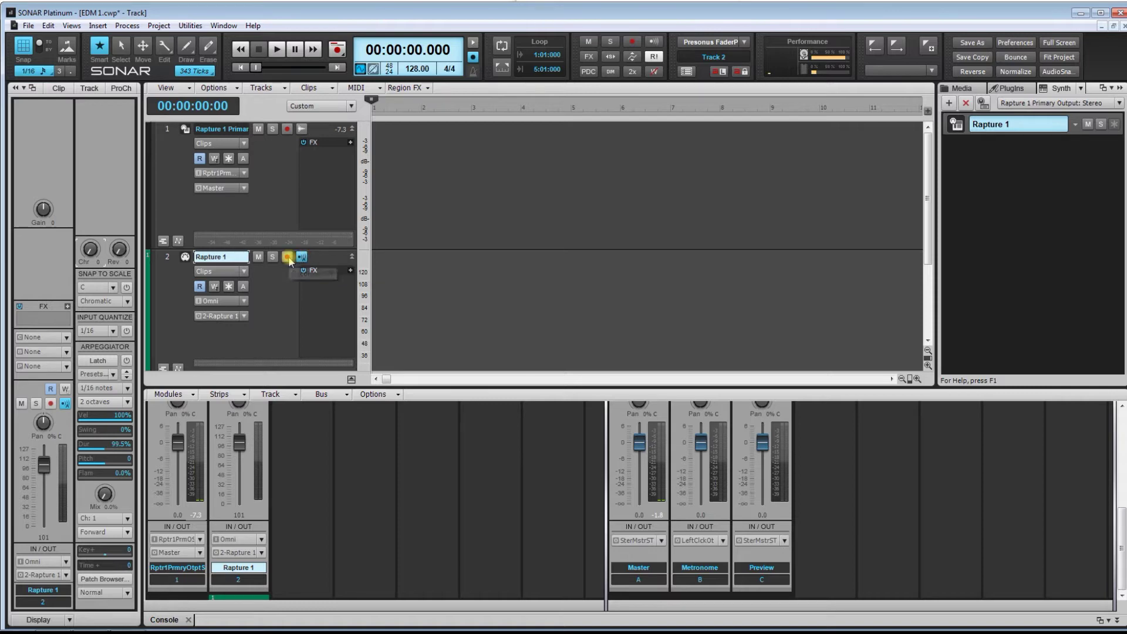
click(288, 258)
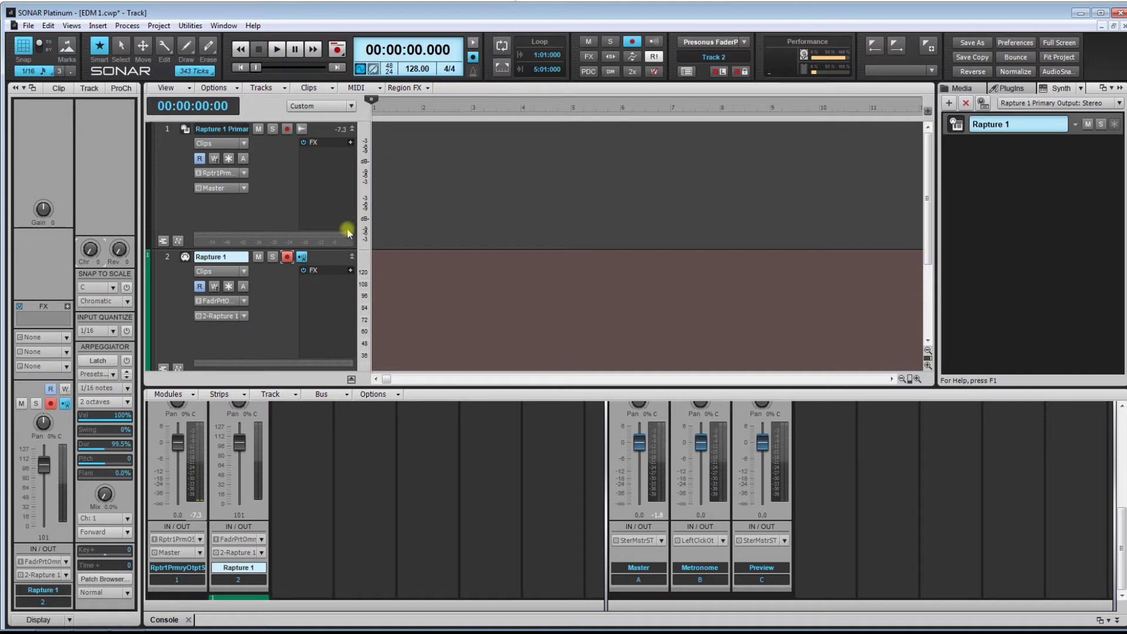
Set track 2's input to Arturia MINILAB MIDI Omni, leaving its output on 2-Rapture 1
click(244, 301)
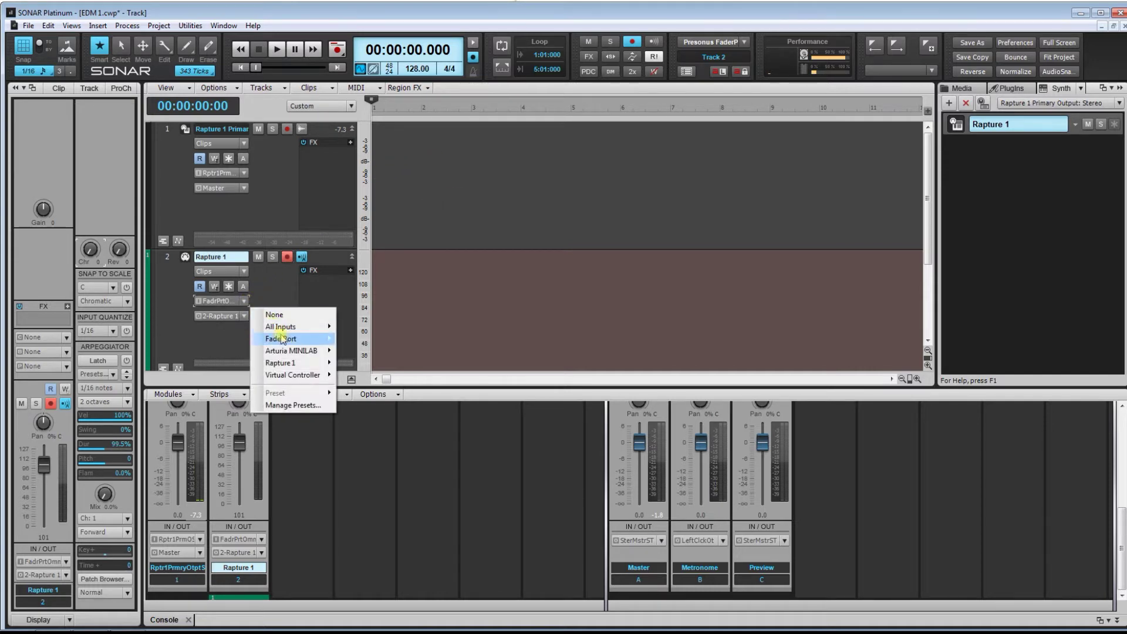
mouse_move(297, 353)
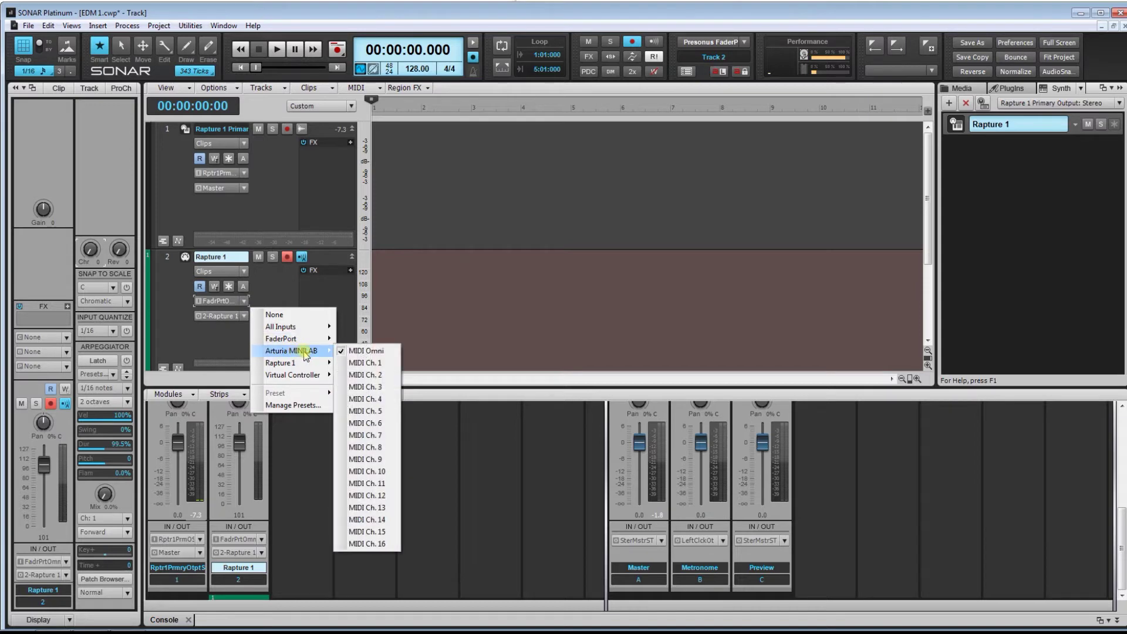
click(365, 351)
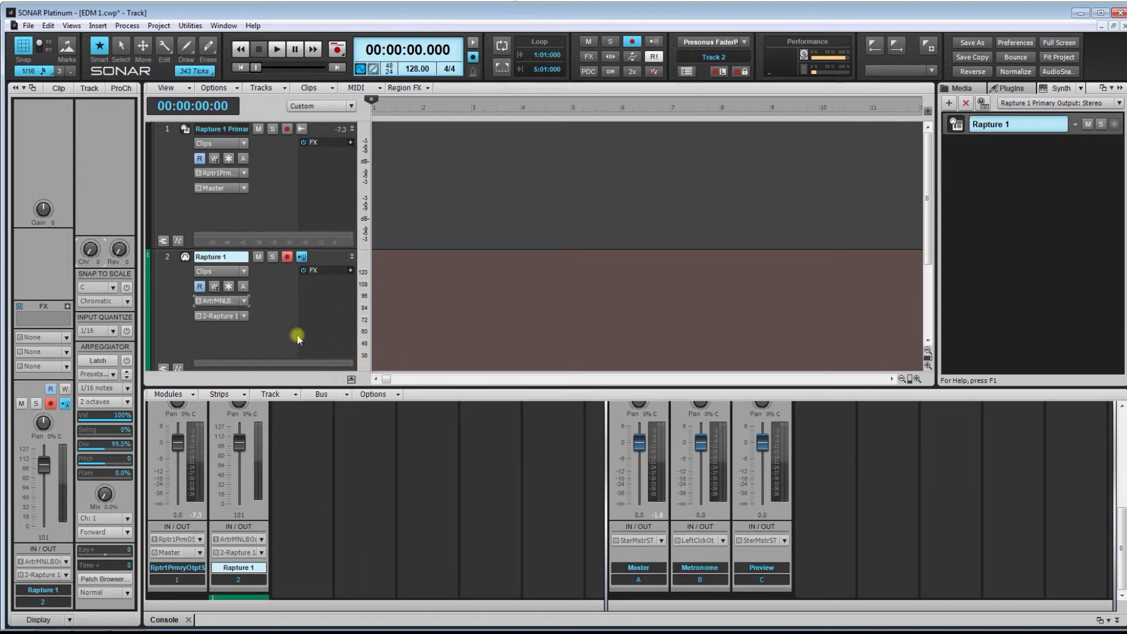
click(244, 316)
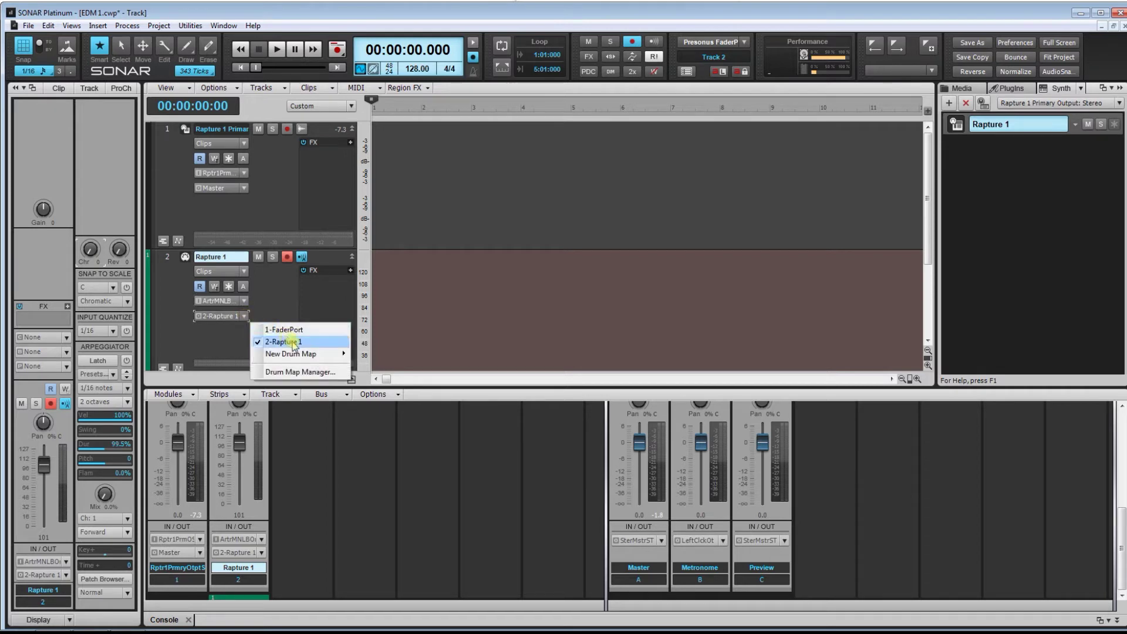
click(327, 303)
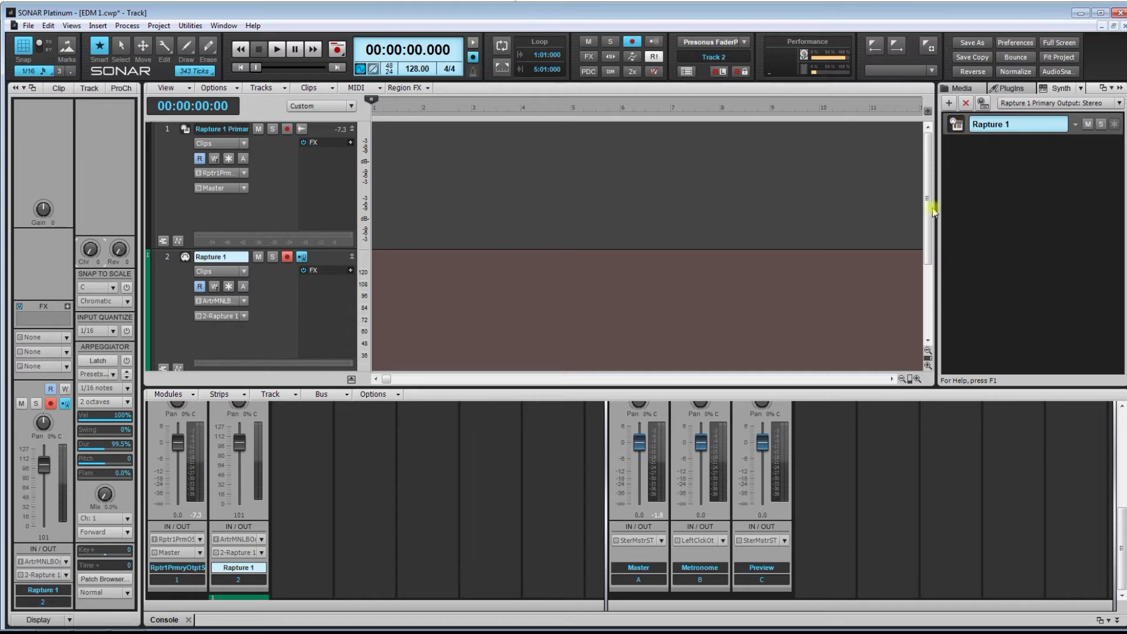
click(245, 174)
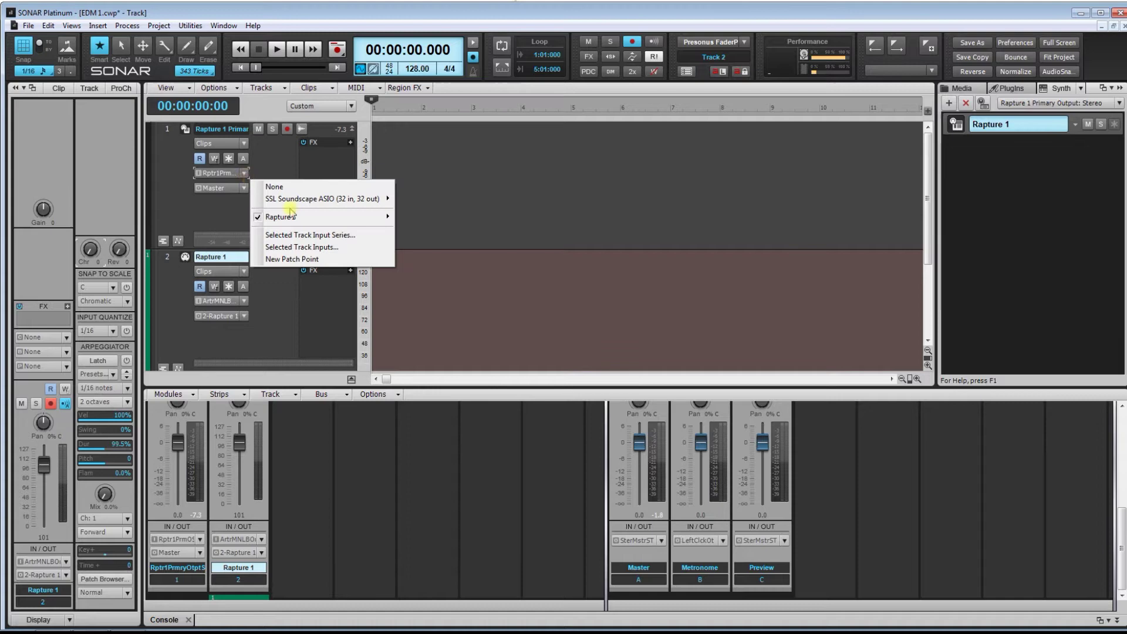
mouse_move(308, 224)
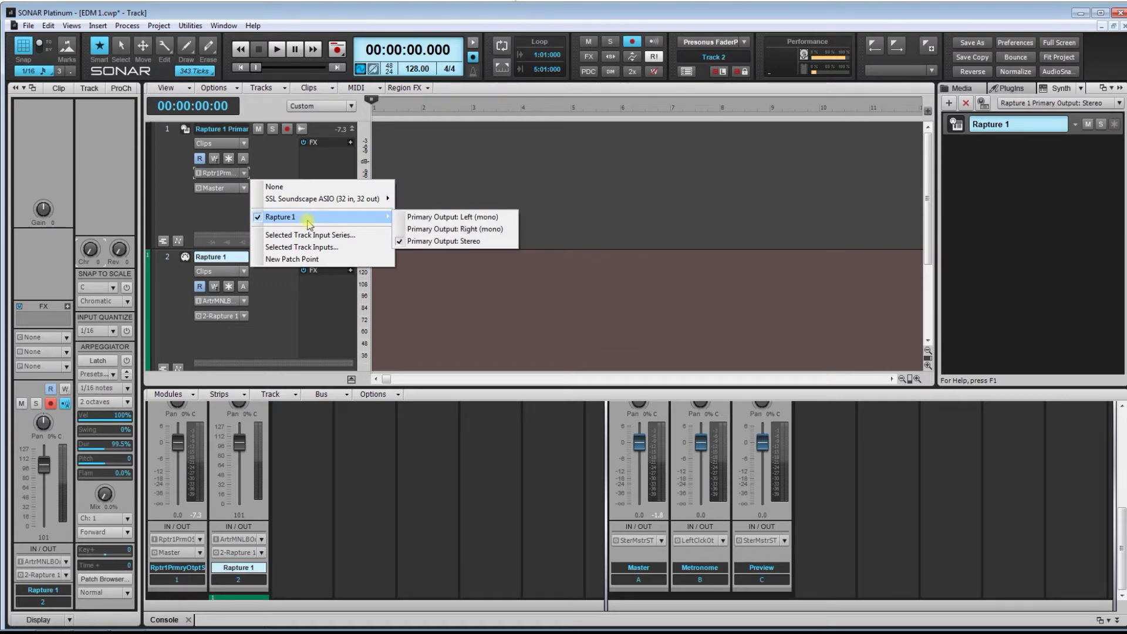
click(227, 201)
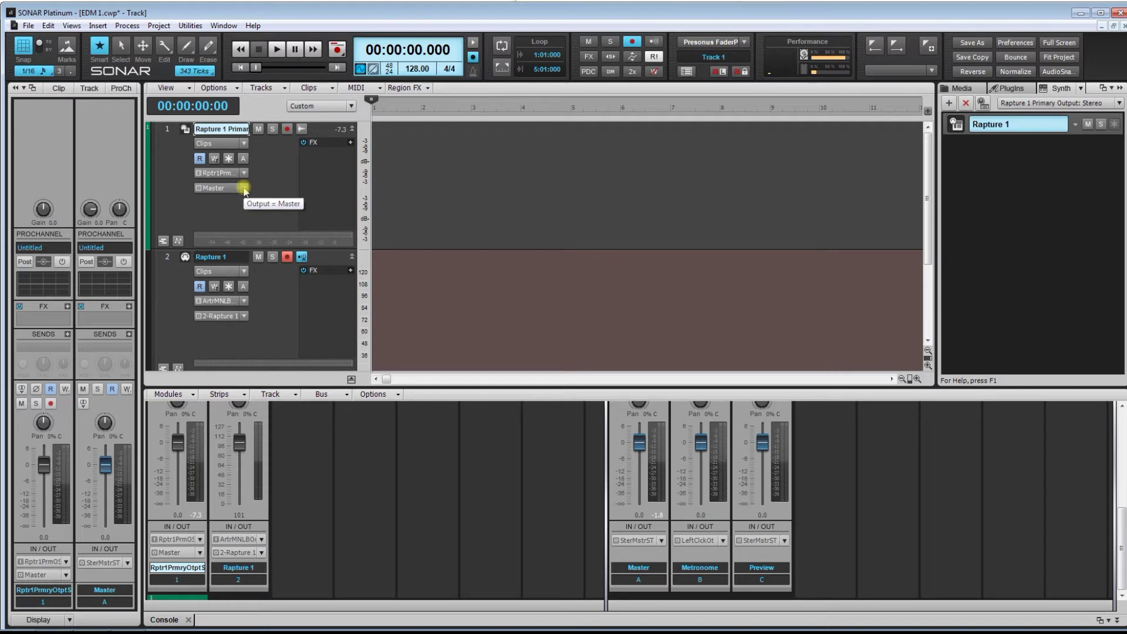
click(243, 189)
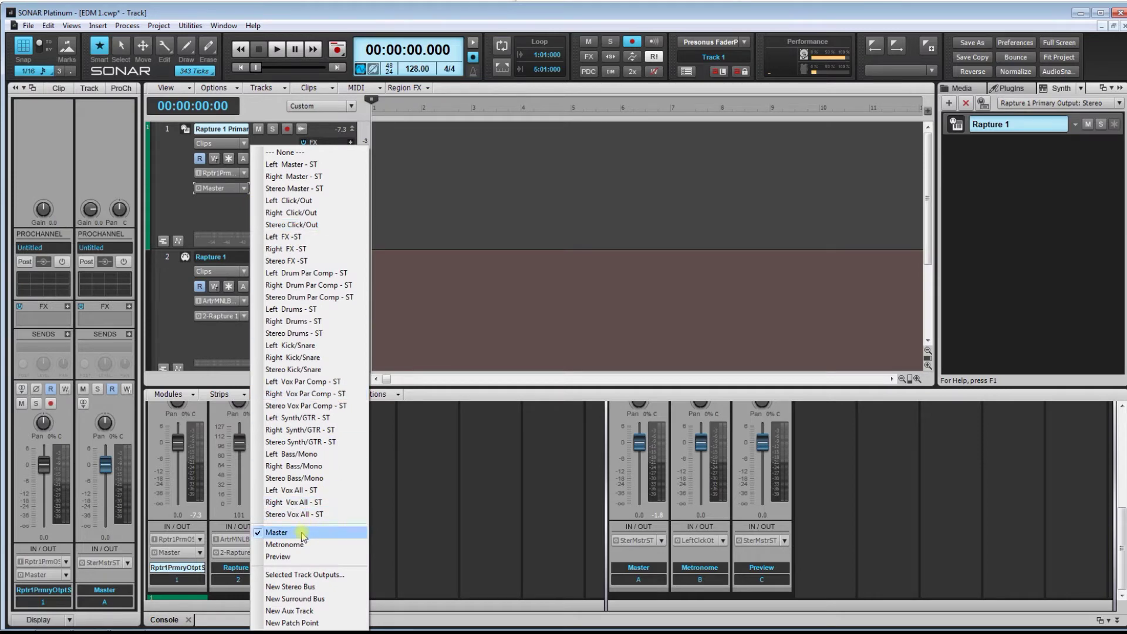
click(303, 533)
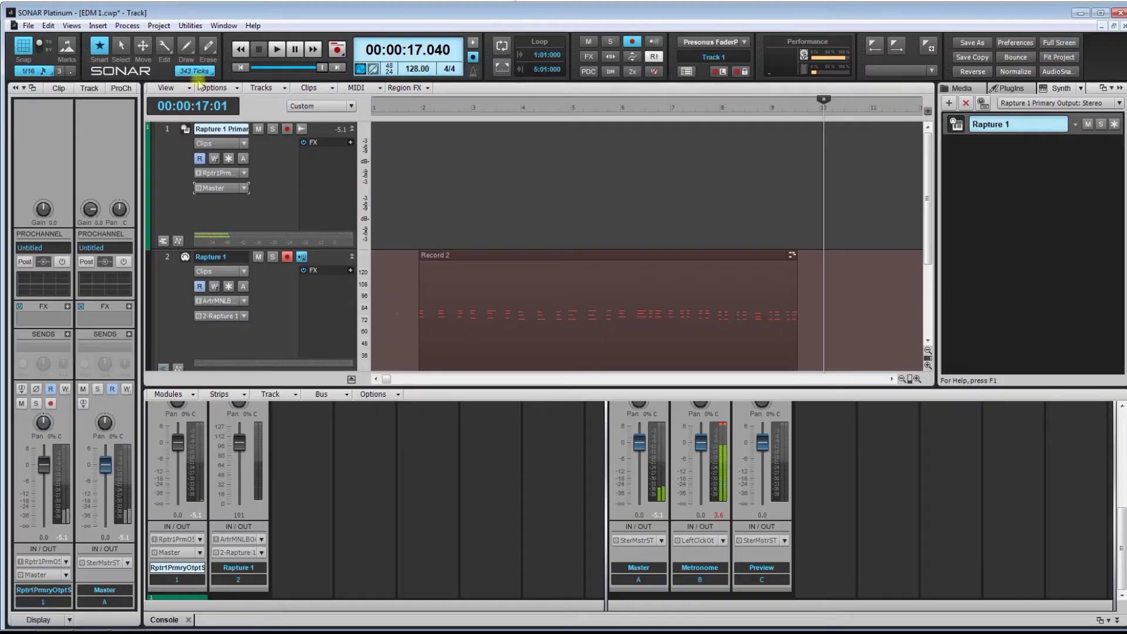
Move the now time to just before bar 2
click(428, 227)
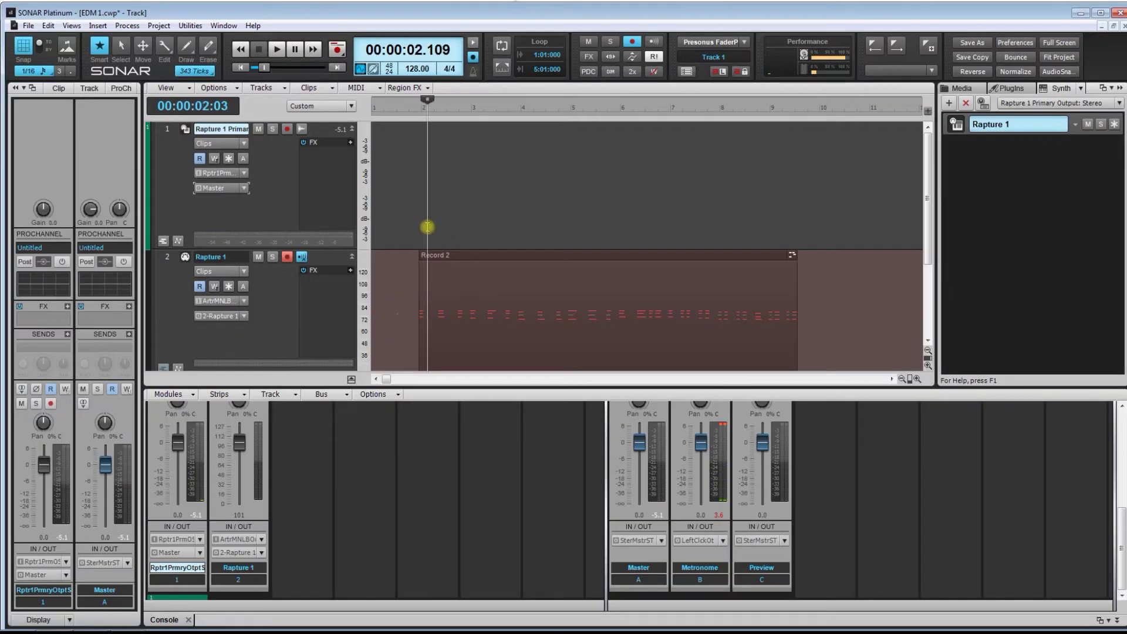
click(414, 231)
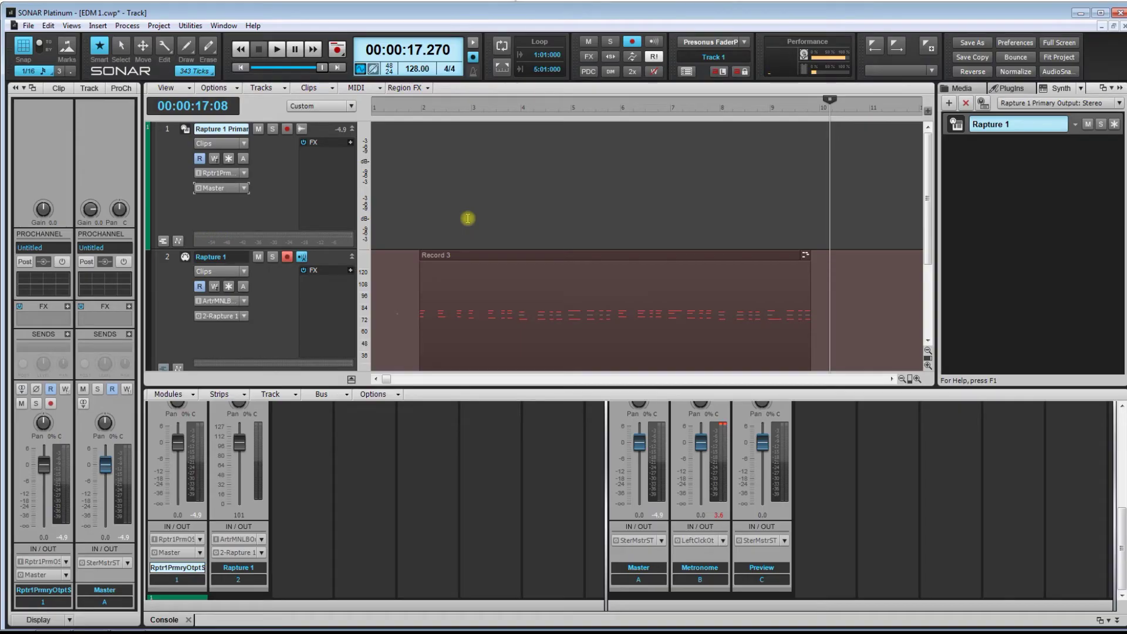
Open the recorded clip in the Piano Roll, centre the window and adjust the grid zoom
click(551, 263)
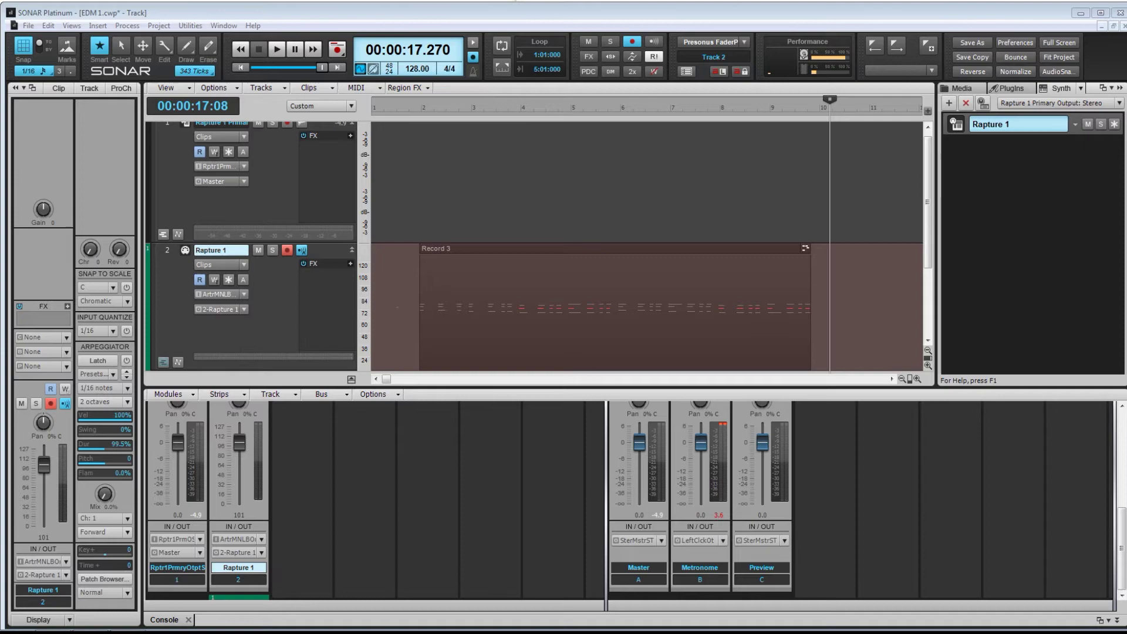
key(alt+6)
drag(968, 59, 560, 110)
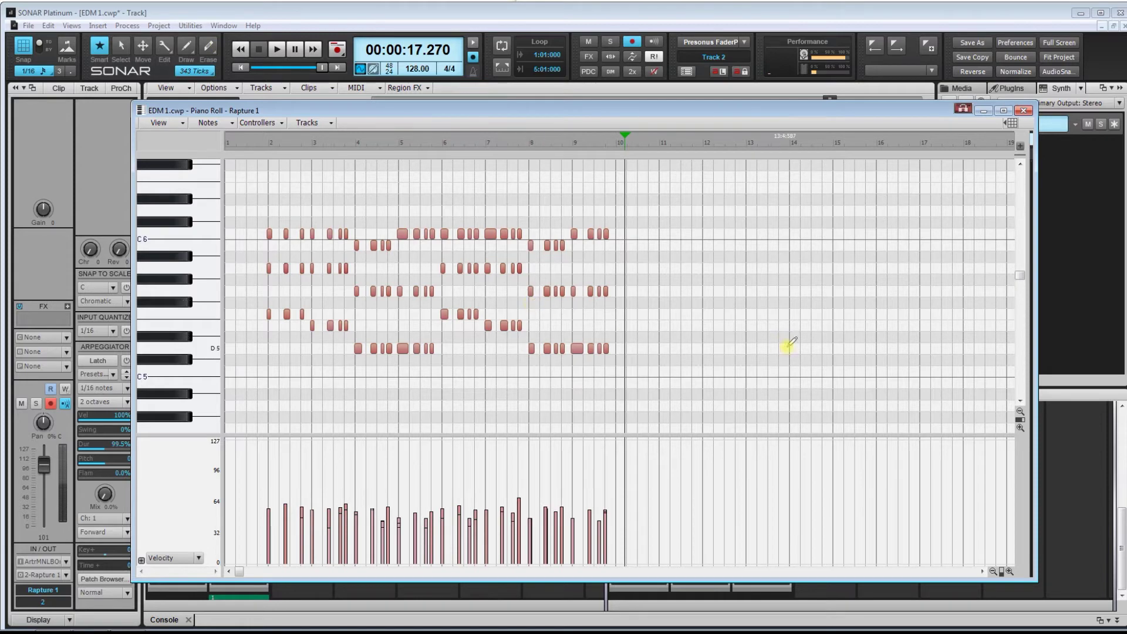
drag(1002, 563, 965, 558)
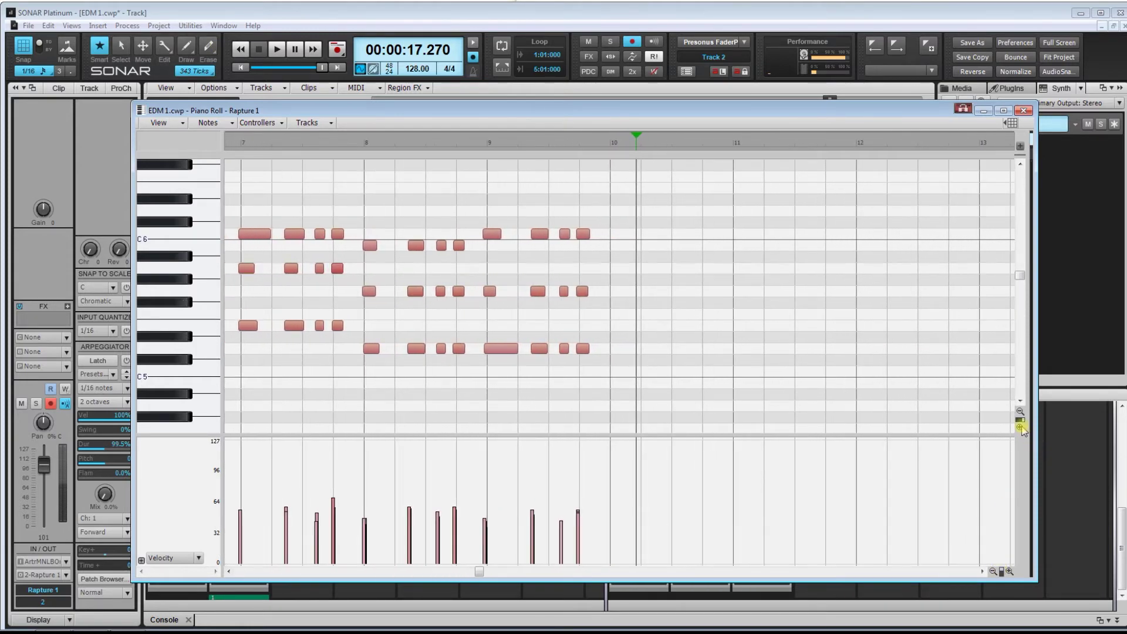
drag(1023, 430, 1019, 418)
click(1022, 413)
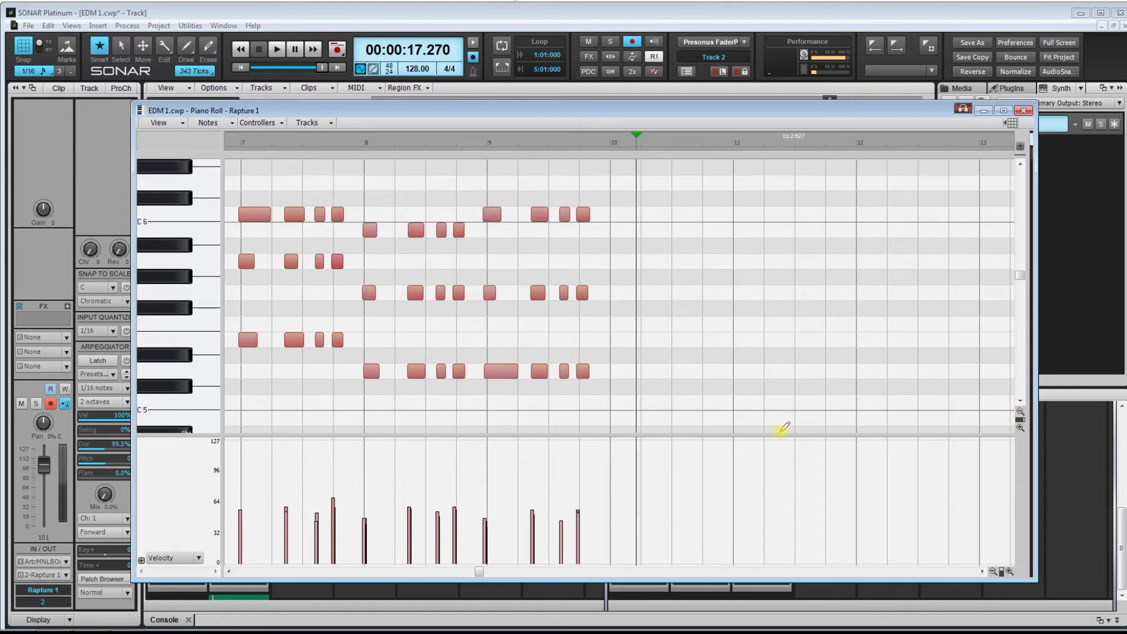
drag(693, 436, 694, 456)
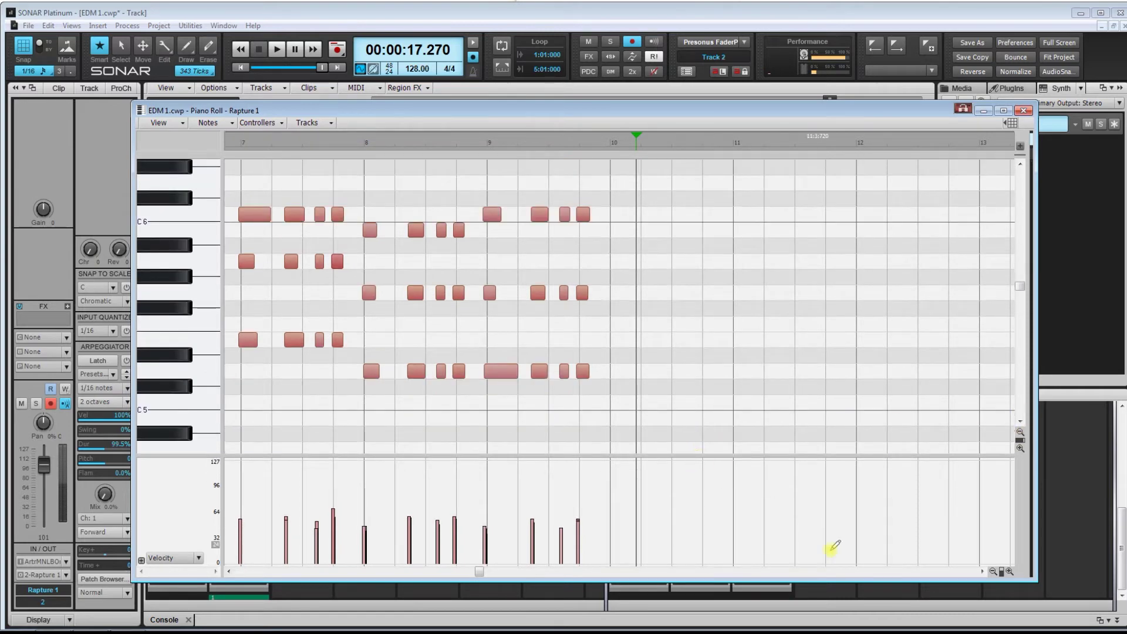
click(993, 572)
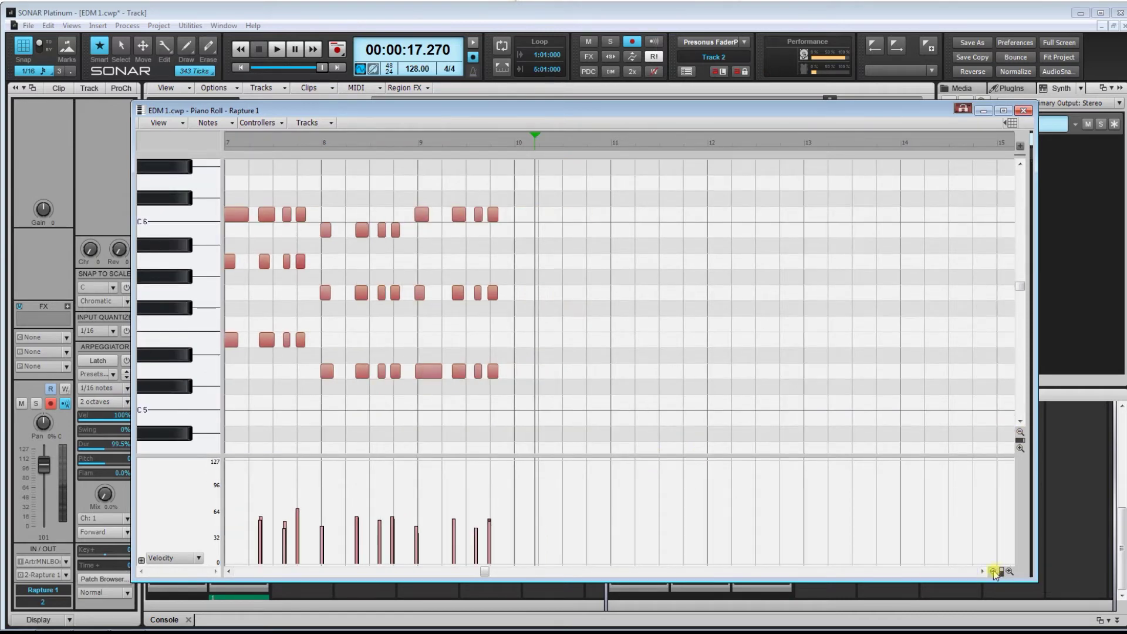
Scroll the Piano Roll view and set the now time just before bar 2
click(229, 571)
click(229, 571)
click(229, 571)
click(229, 572)
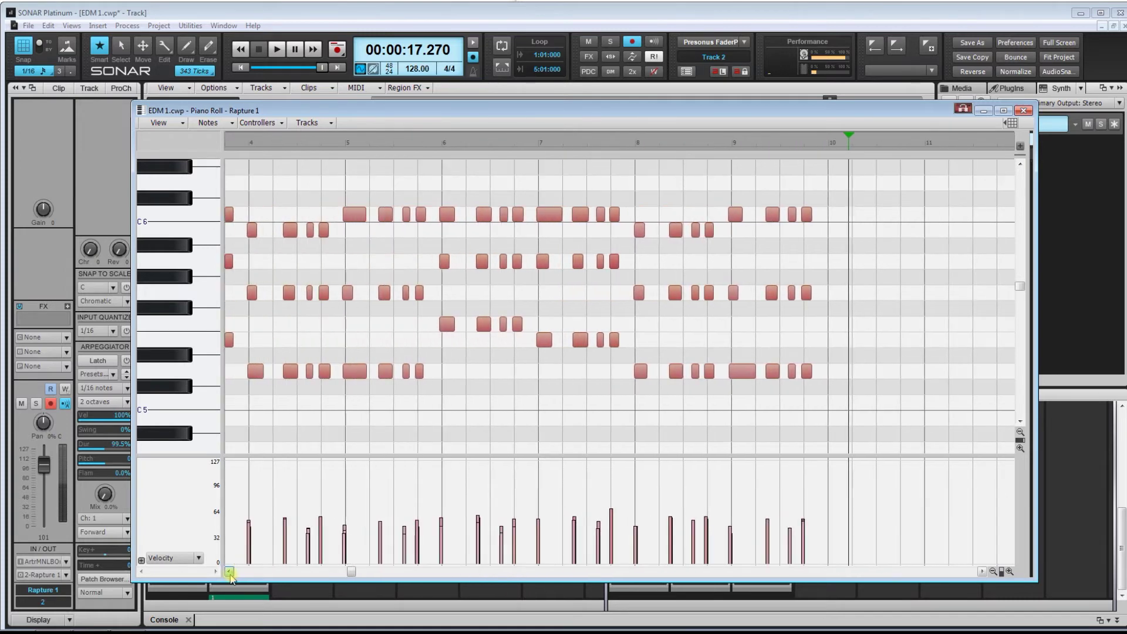
click(229, 571)
click(229, 571)
click(229, 571)
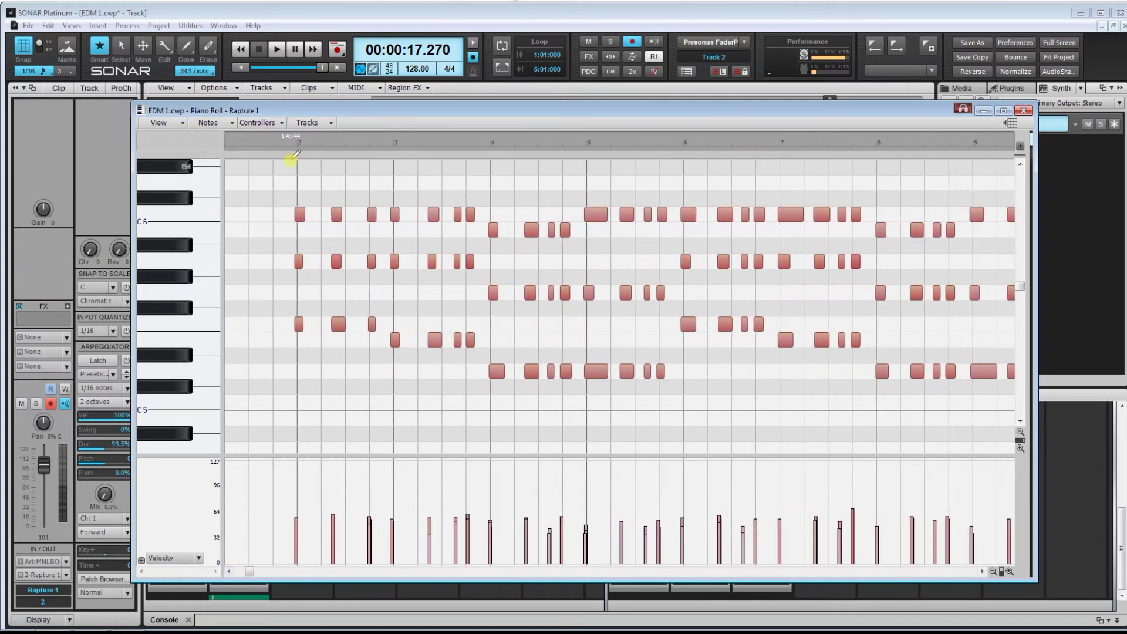
click(279, 145)
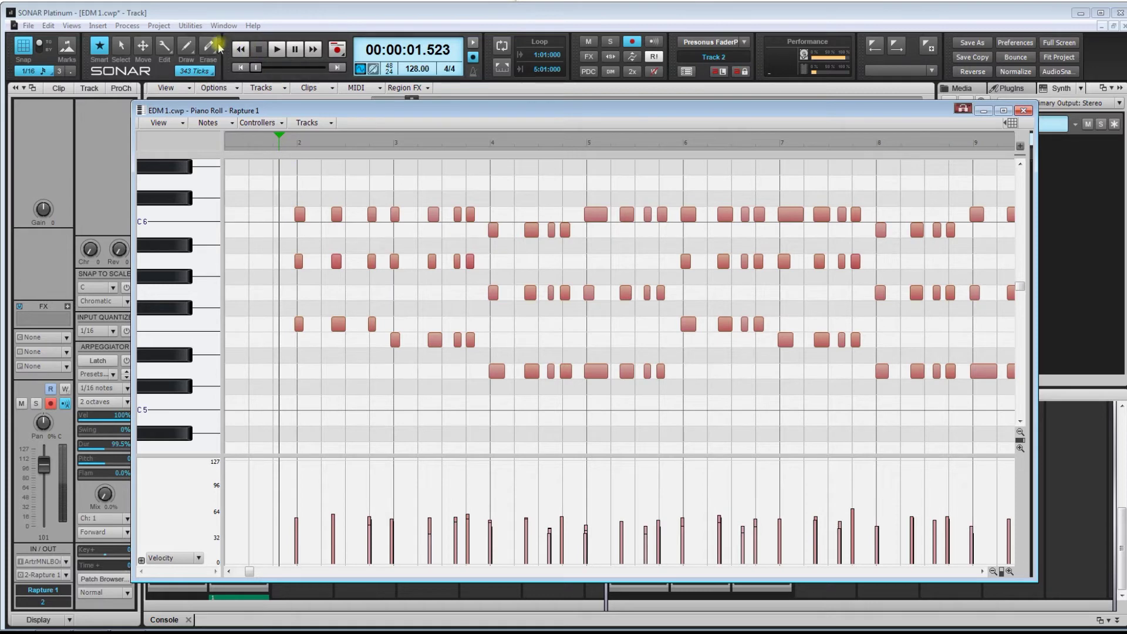
Erase the chord notes from bar 2 through bar 5 so the pattern begins at bar 6
click(208, 51)
key(space)
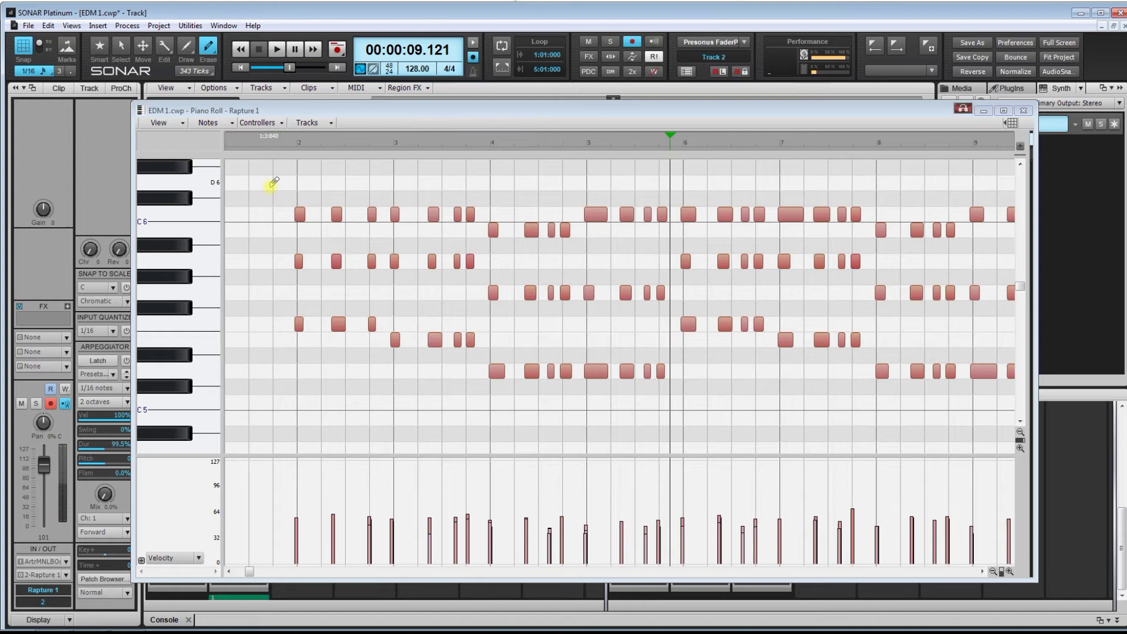
drag(271, 189, 672, 407)
key(Delete)
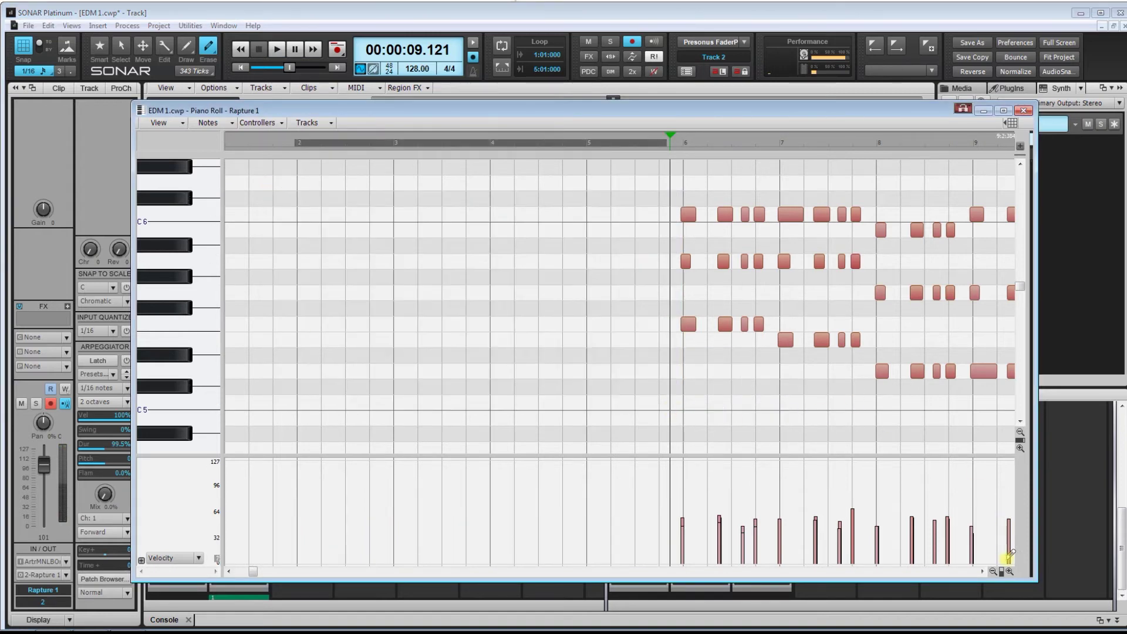
drag(983, 572, 983, 572)
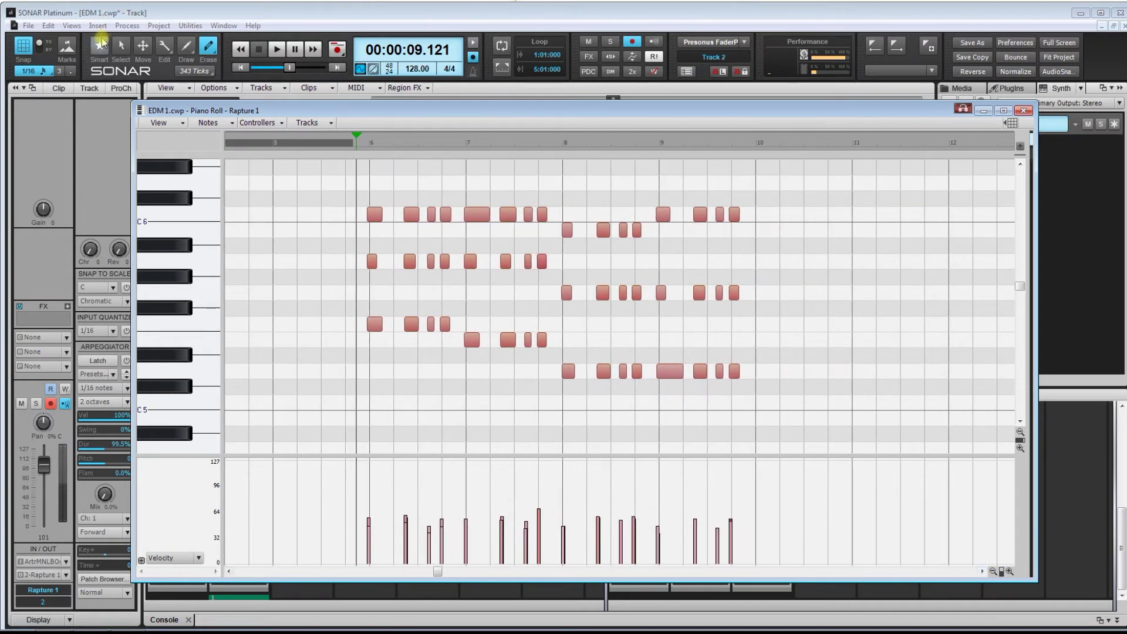
Select all remaining chord notes with the Smart tool and nudge them slightly later onto bar 6
click(100, 47)
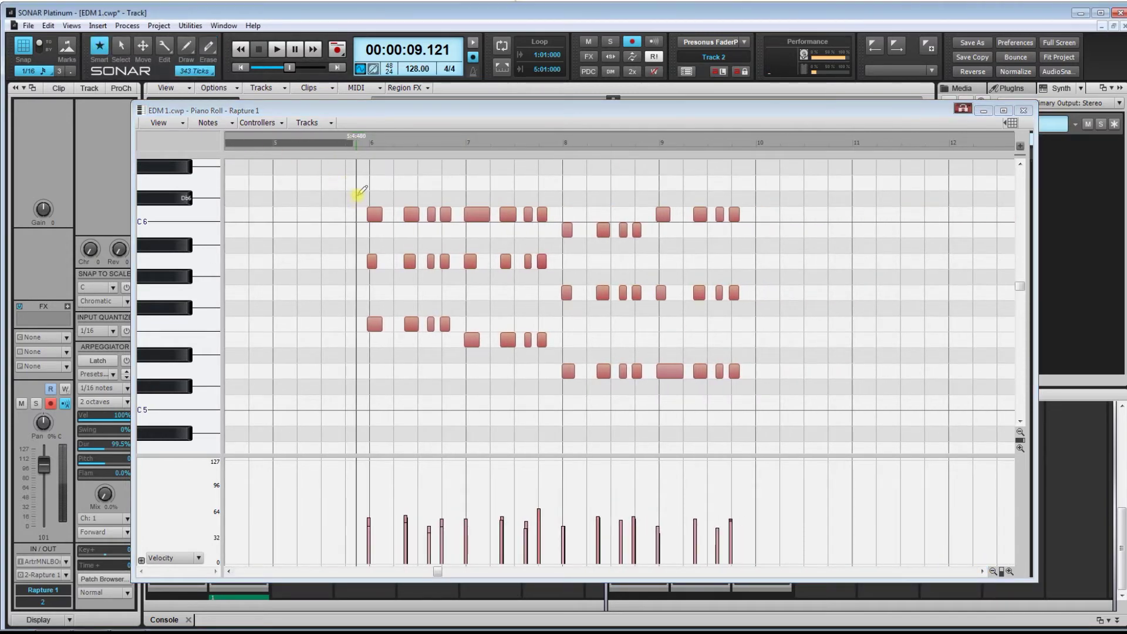
drag(357, 187, 766, 388)
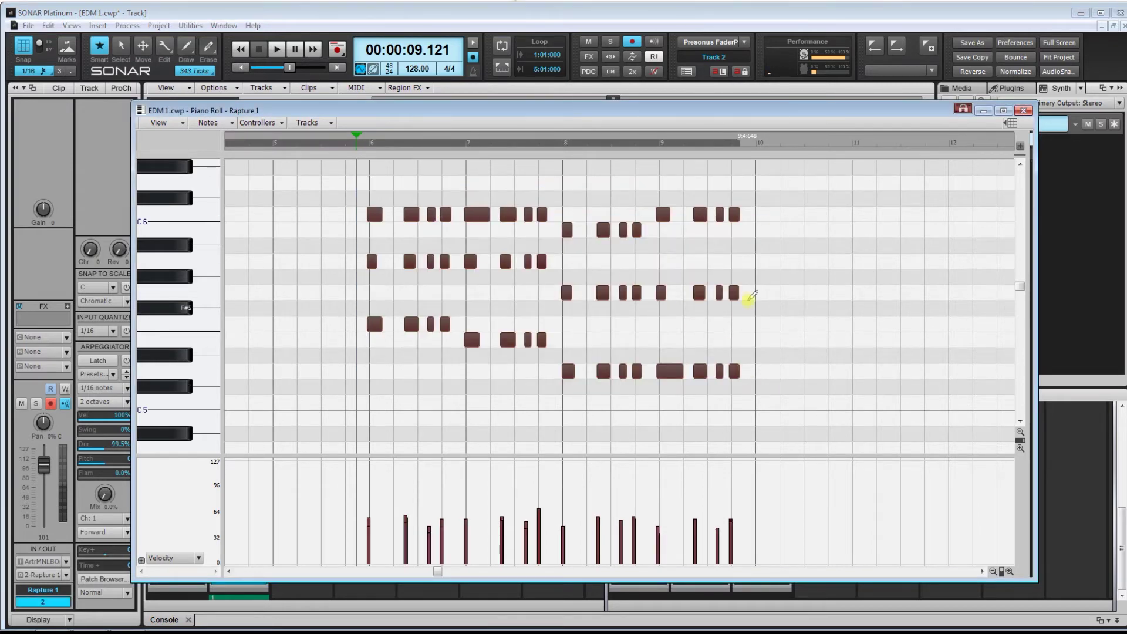
click(1006, 570)
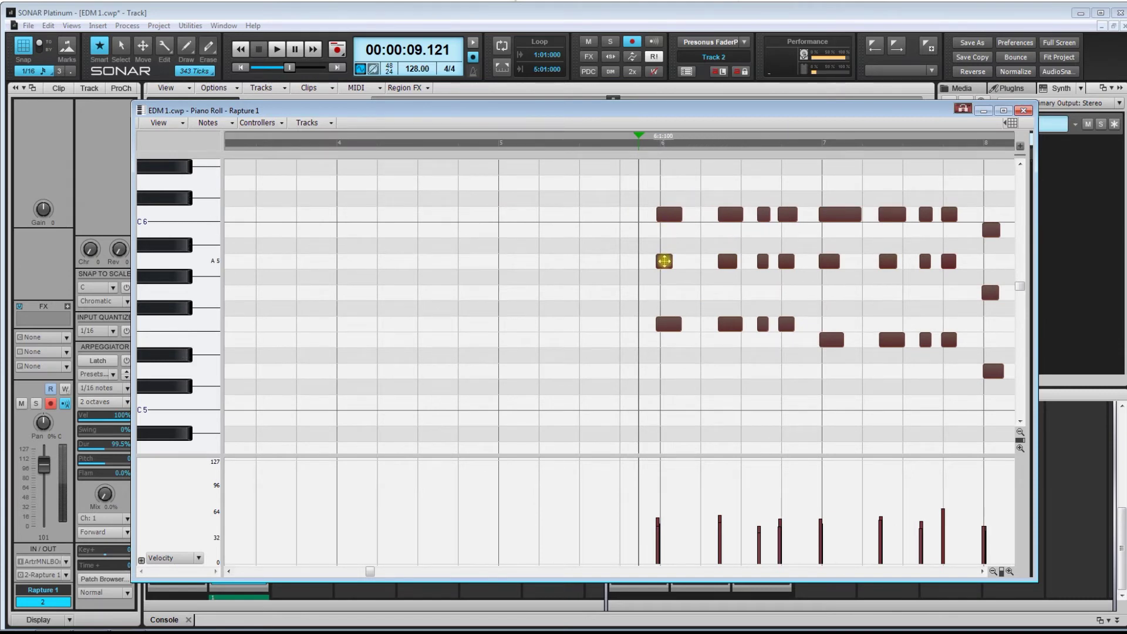
drag(664, 260, 668, 261)
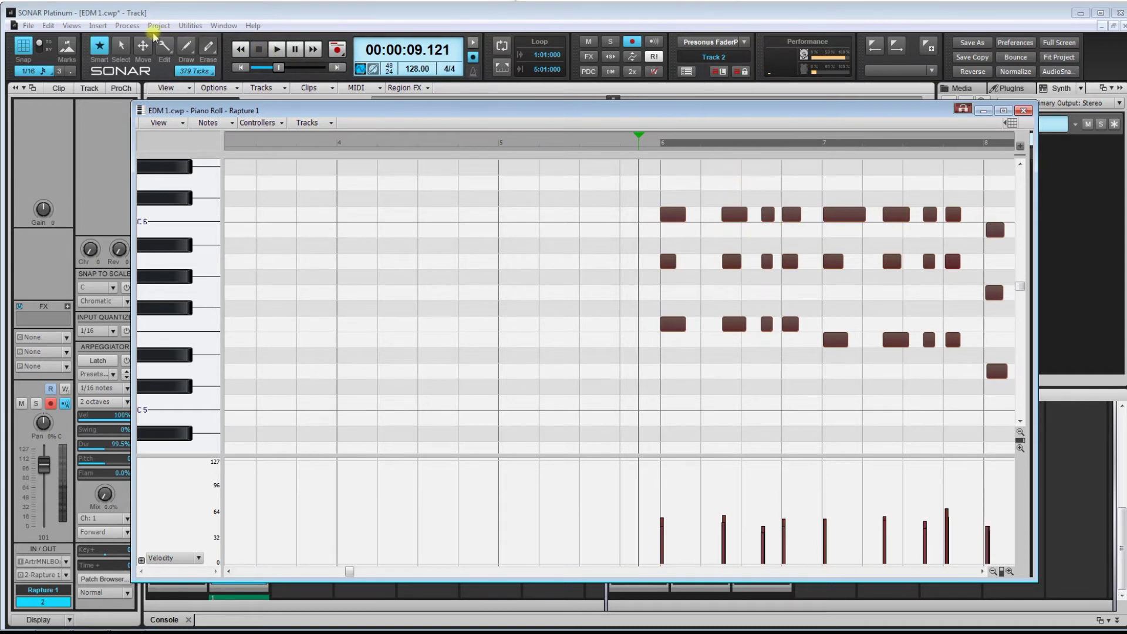
Bring up the Quantize dialog from the Process menu, set to 1/16 at 100% strength
click(129, 26)
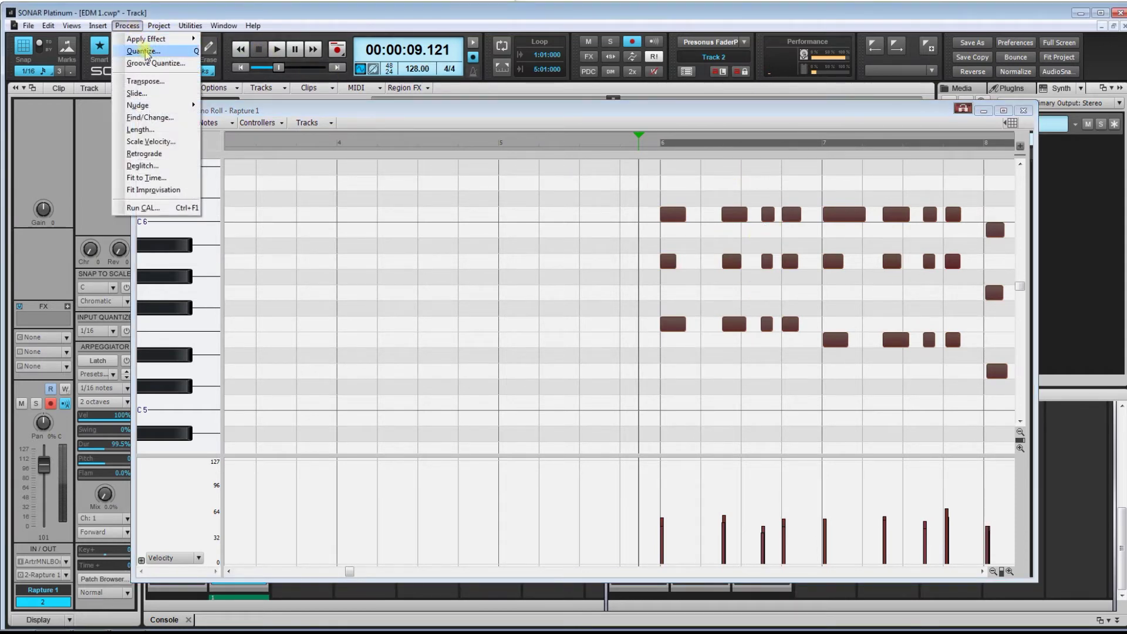
click(144, 51)
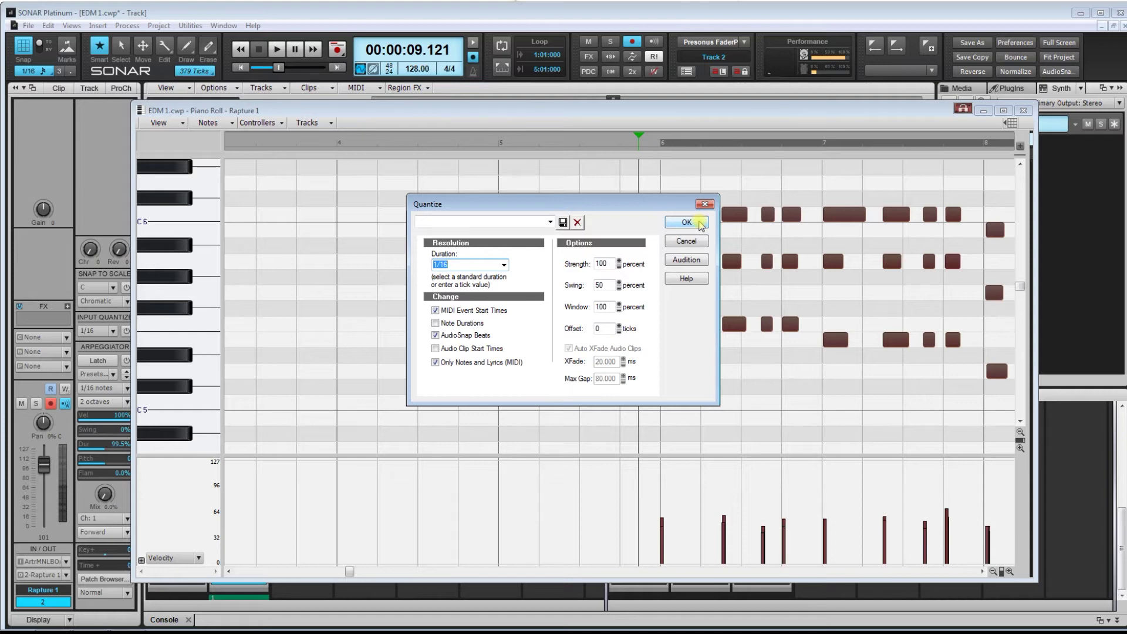
Apply the quantize and play back the quantized chords with bars 3 to 11 in view
click(686, 222)
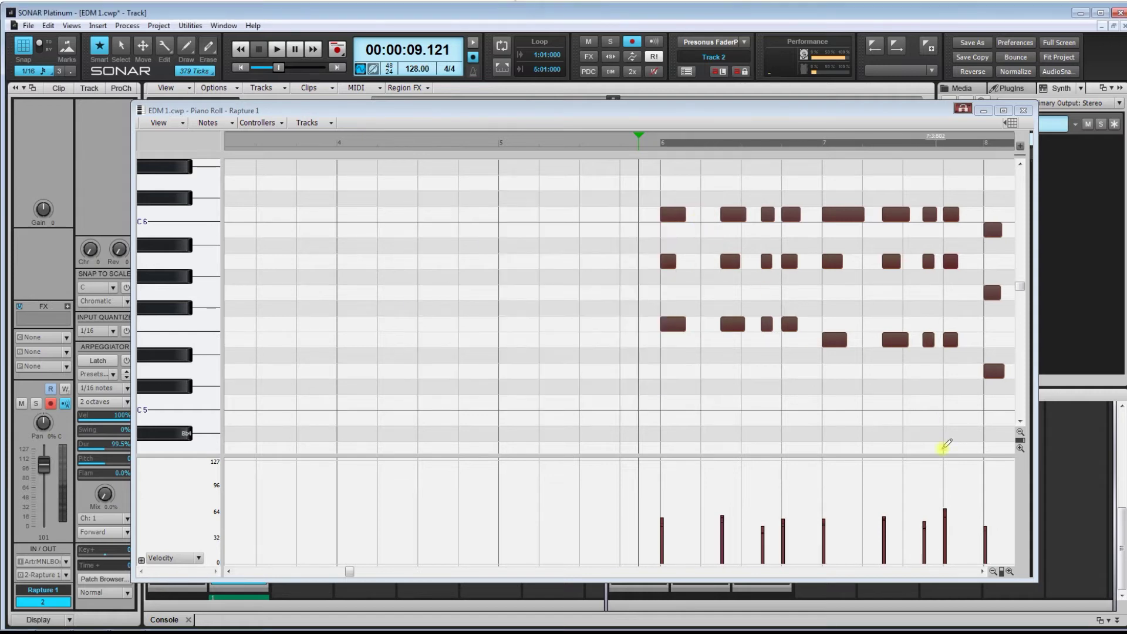
scroll(1002, 571, down, 3)
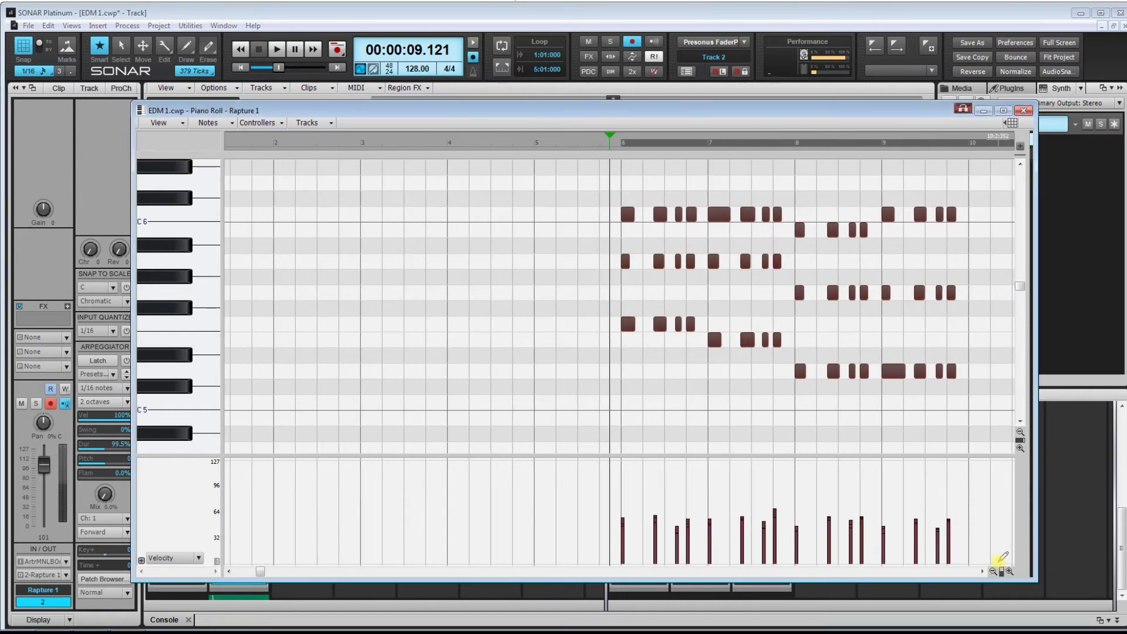
click(983, 571)
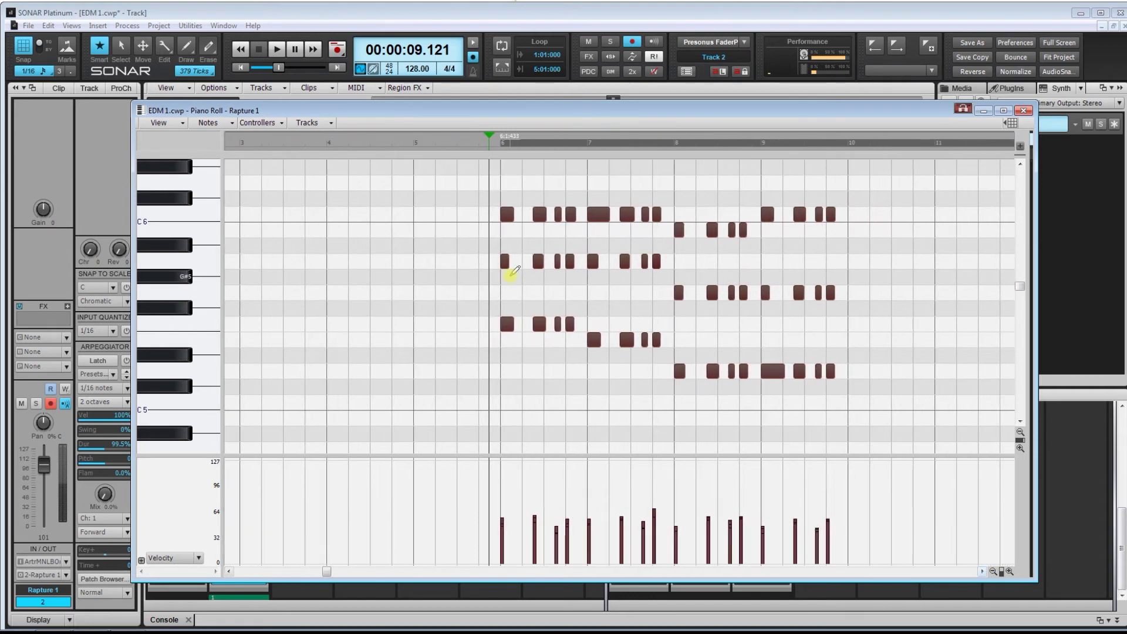
key(space)
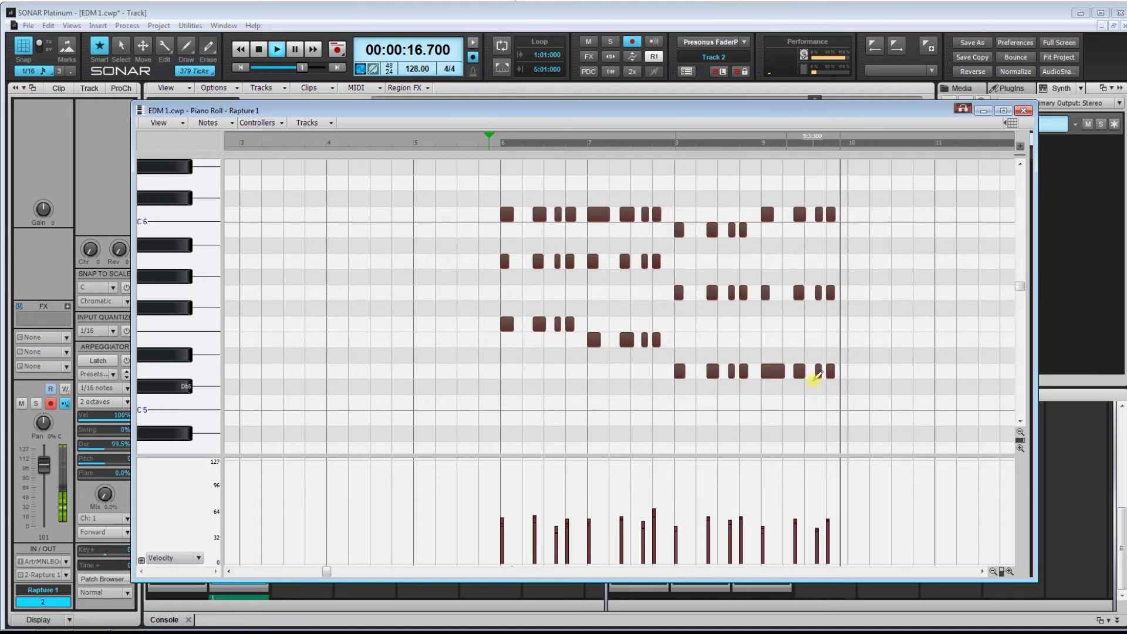
Zoom in on the chords, enlarge the velocity lane, and stop playback
click(1002, 570)
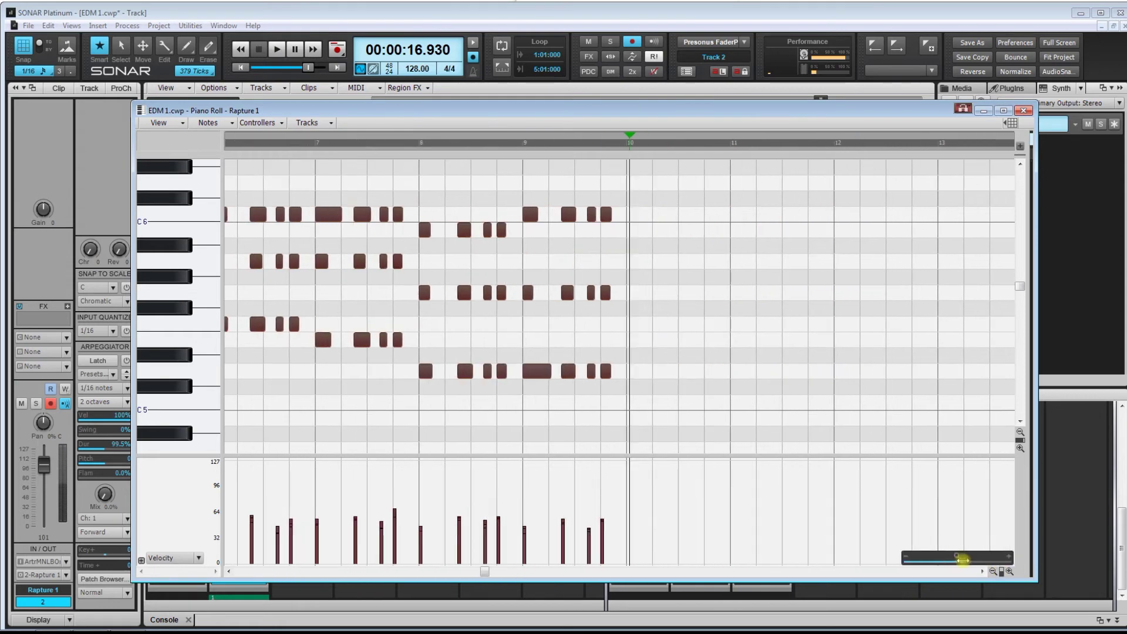
click(230, 571)
click(230, 571)
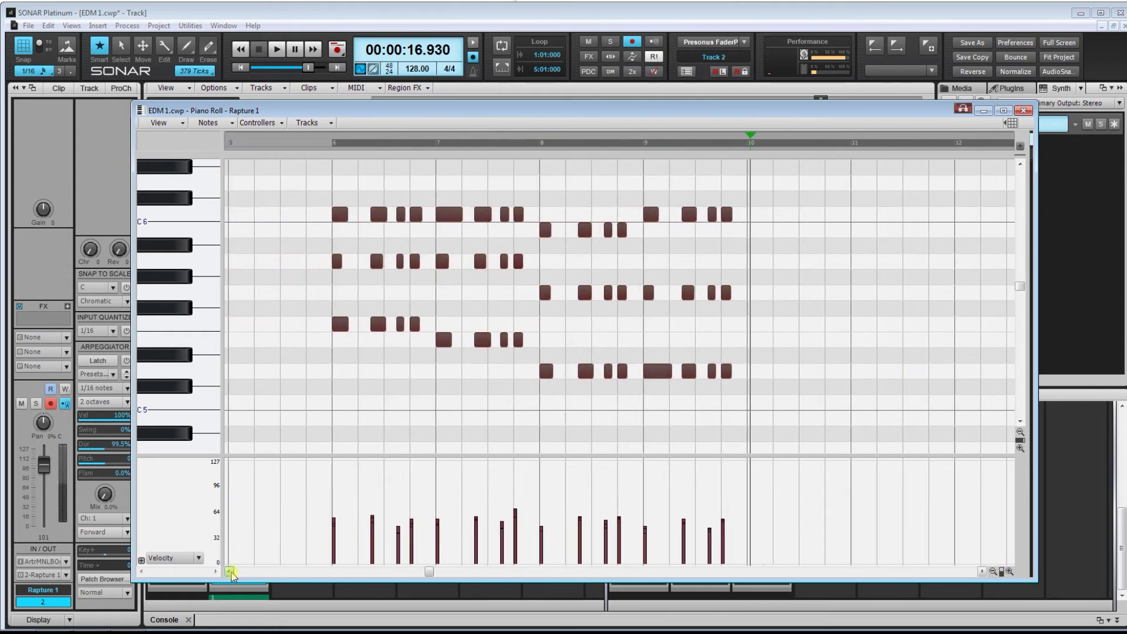
drag(530, 455, 531, 399)
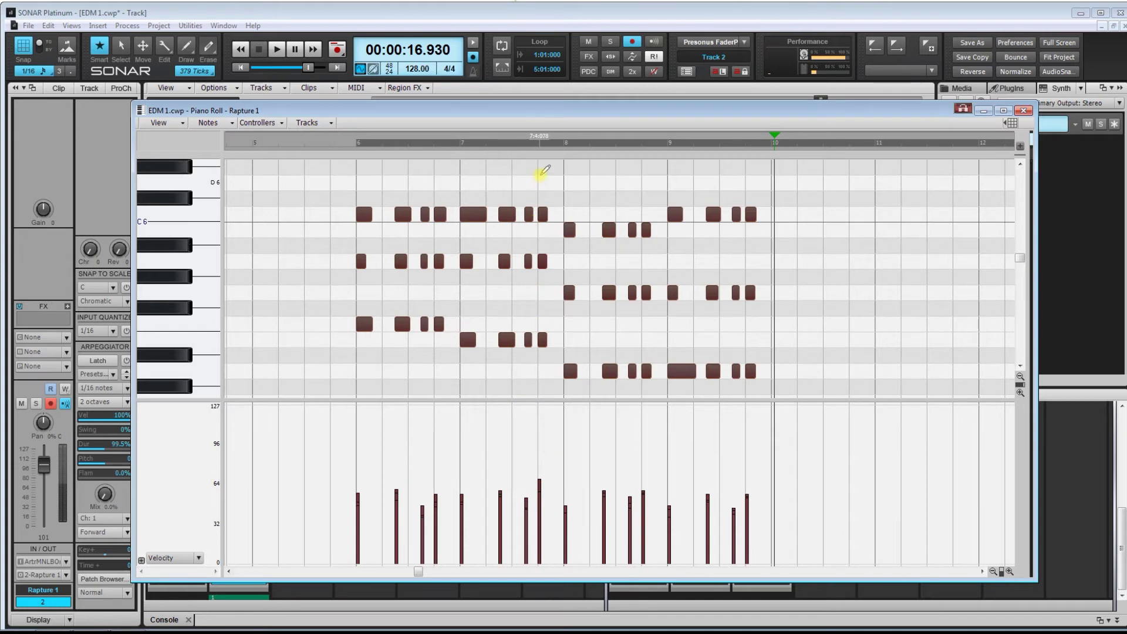
key(space)
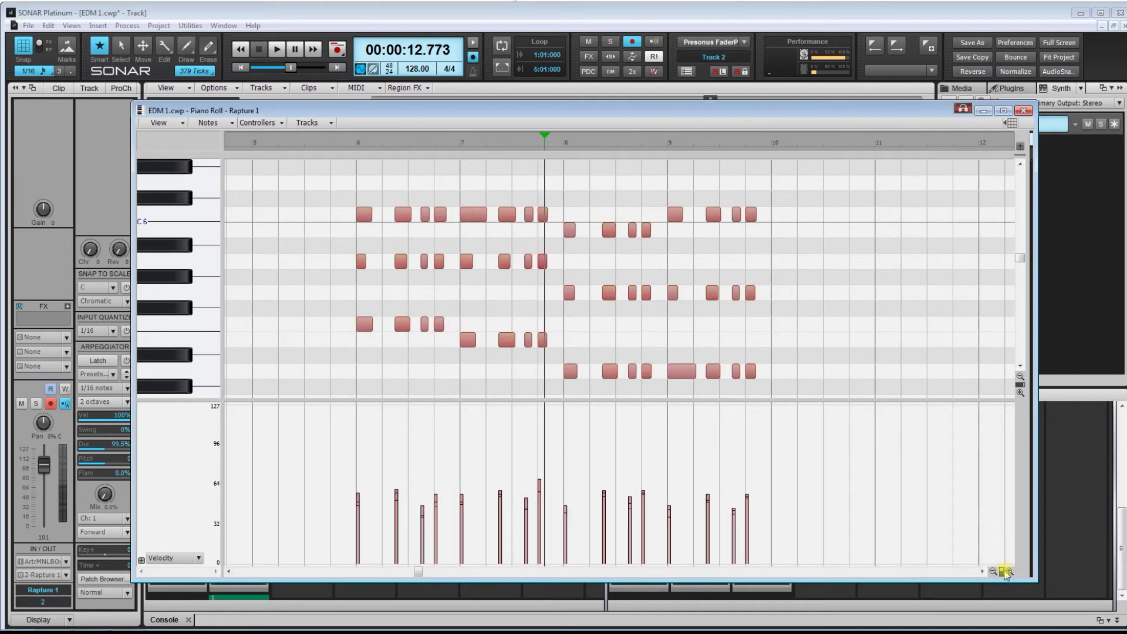
Set the A5 note's velocity to about 52, keeping the note on 7:04
mouse_move(1007, 573)
mouse_down()
mouse_move(977, 548)
mouse_move(1001, 569)
mouse_up()
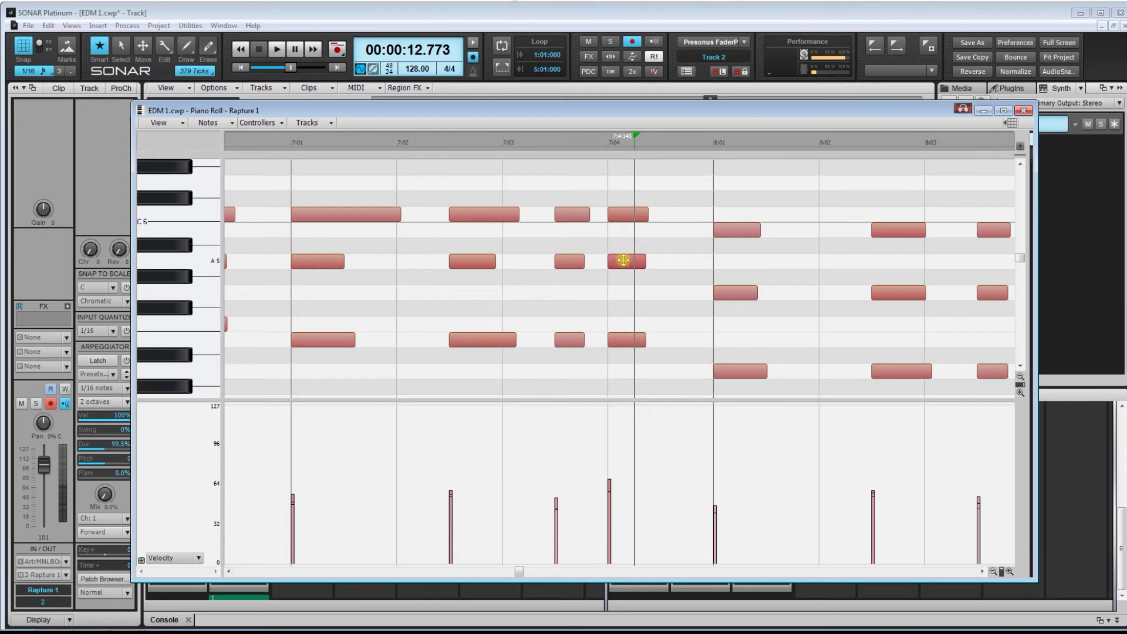
drag(624, 259, 644, 262)
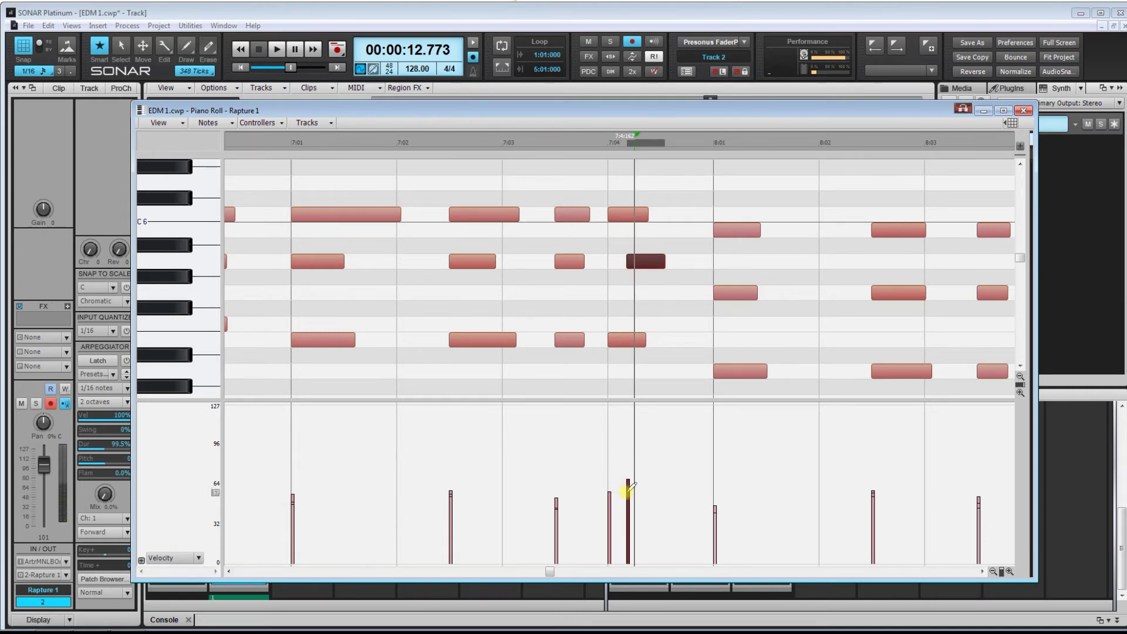
drag(627, 490, 639, 491)
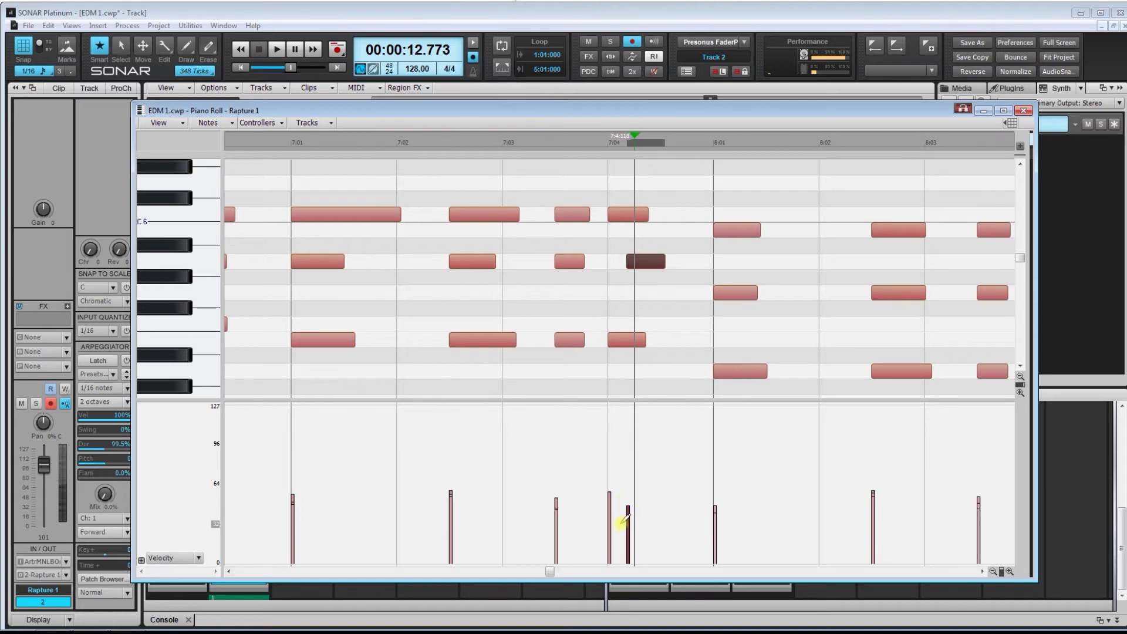
drag(628, 539, 628, 544)
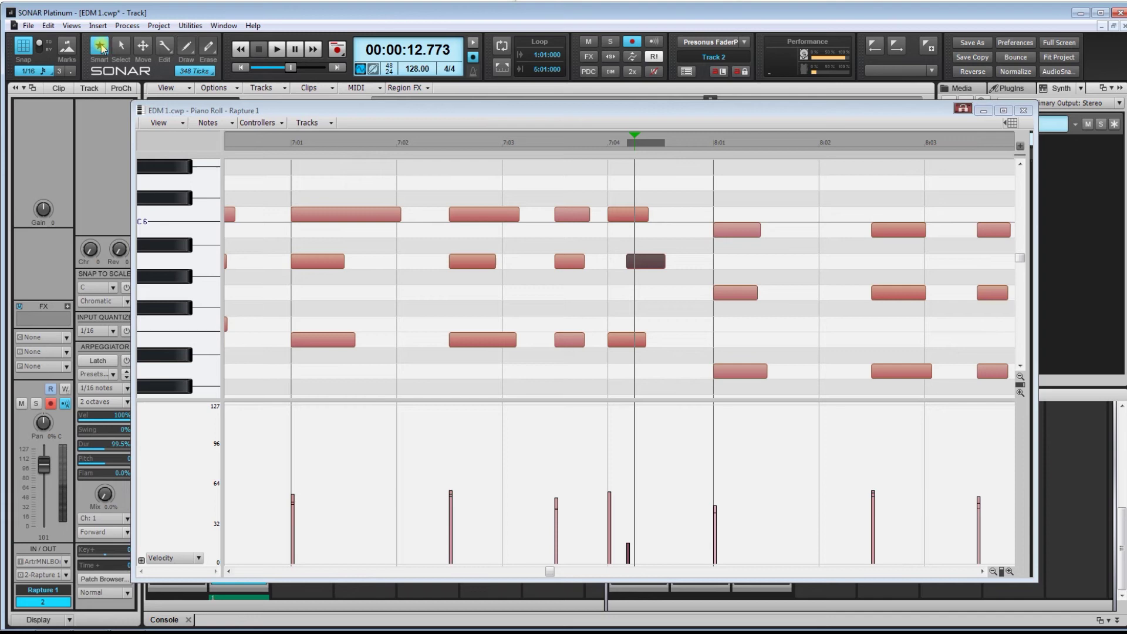
drag(625, 495, 625, 429)
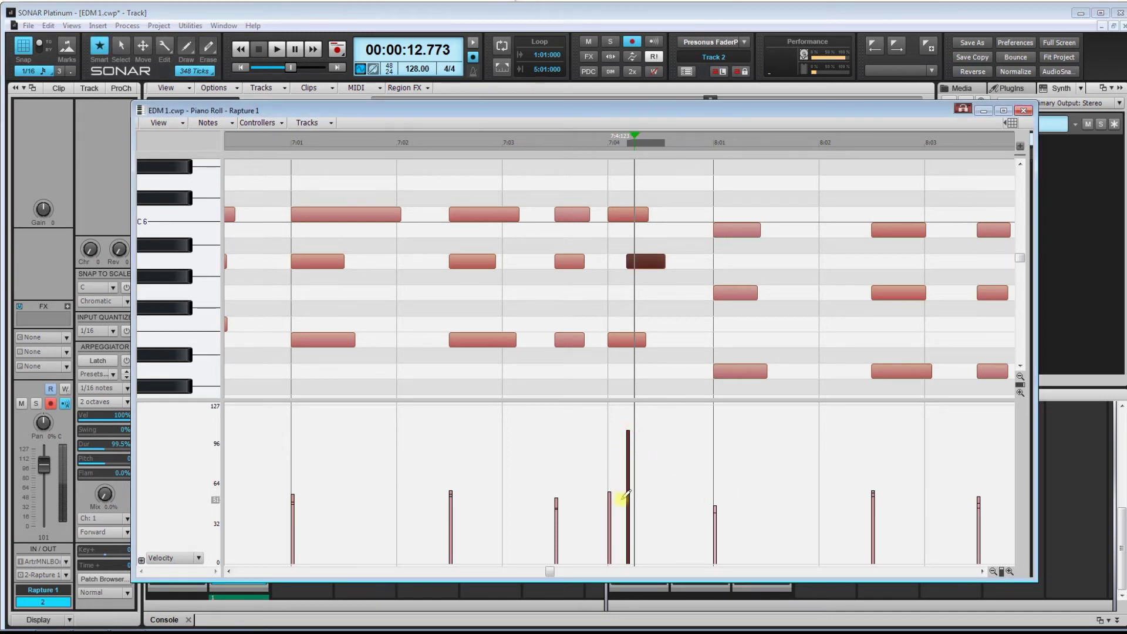
drag(624, 496, 648, 495)
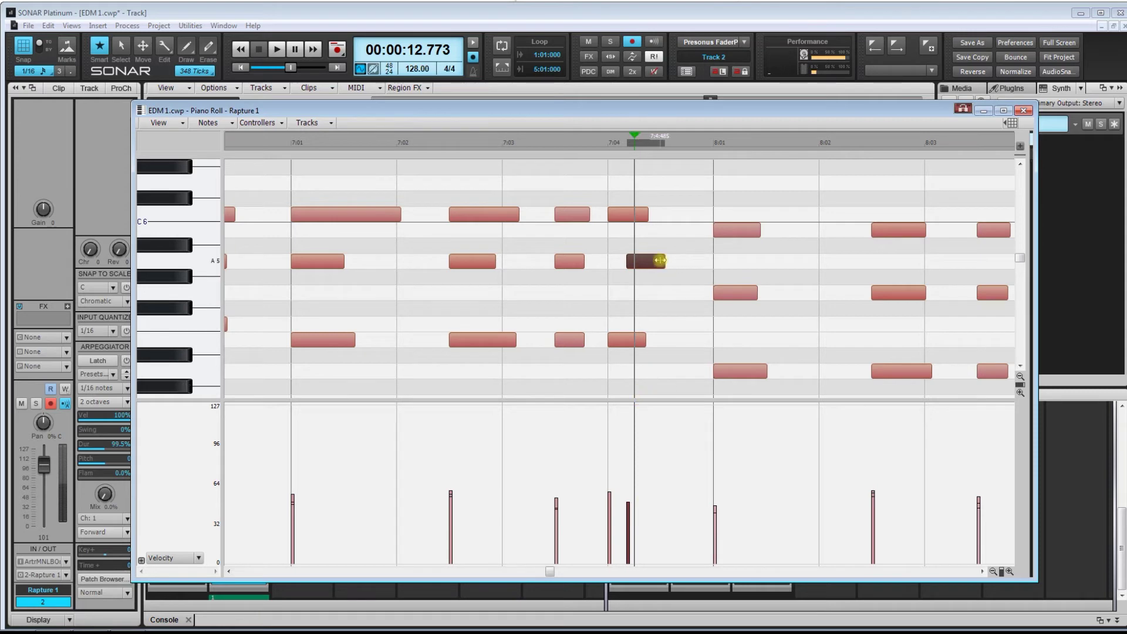
drag(650, 261, 624, 261)
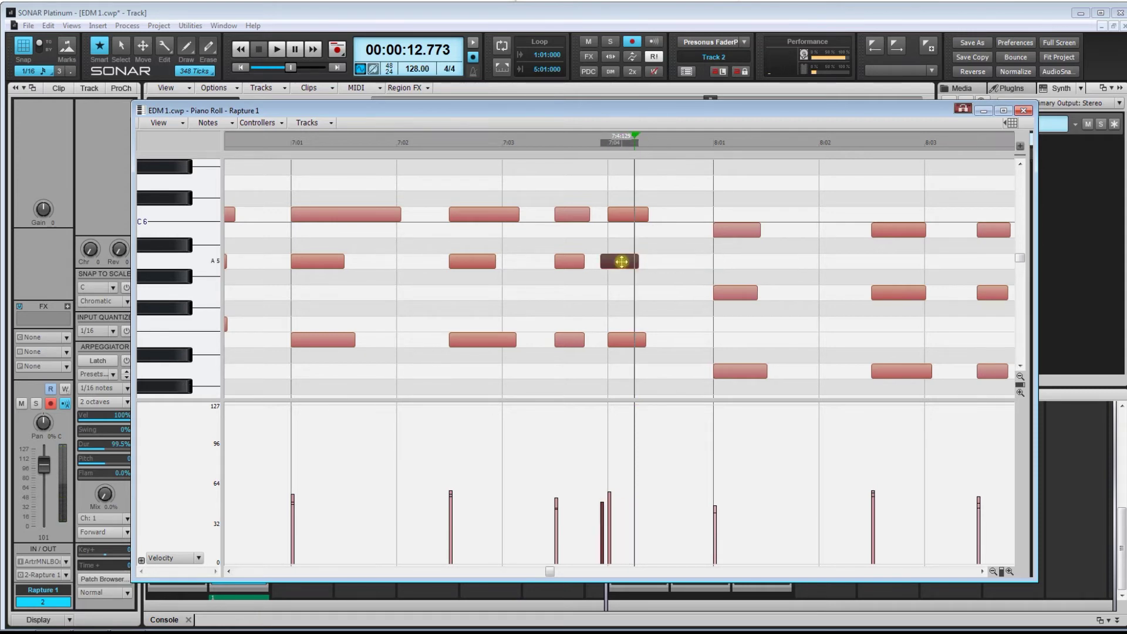
drag(622, 261, 629, 261)
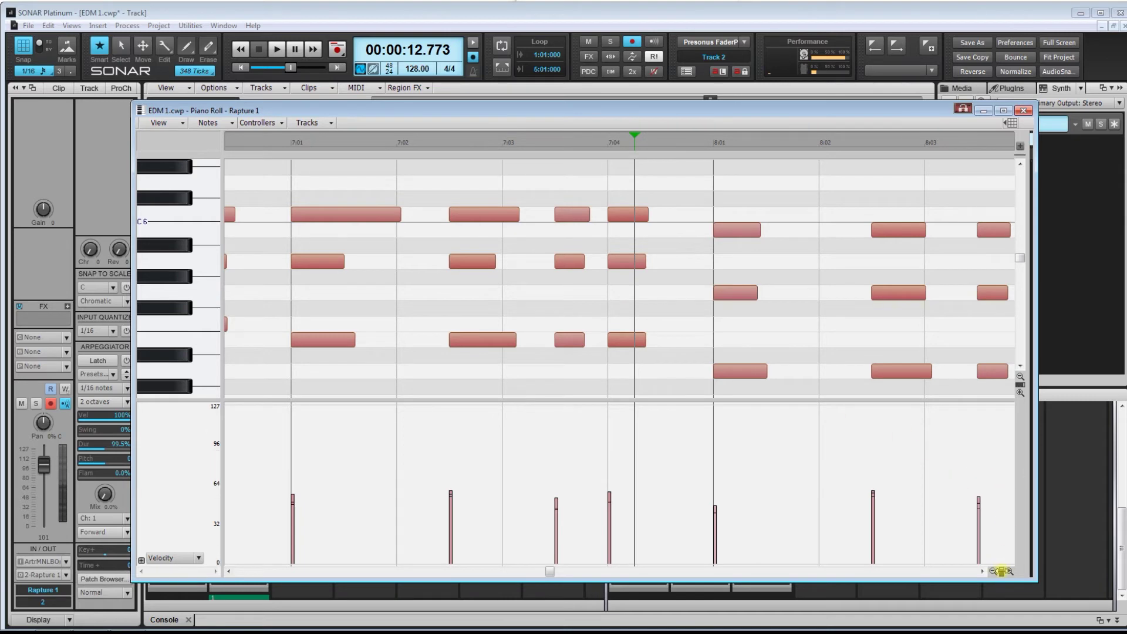
Play the edited pattern from bar 6, then return the Now time just past bar 6
drag(1001, 570, 969, 563)
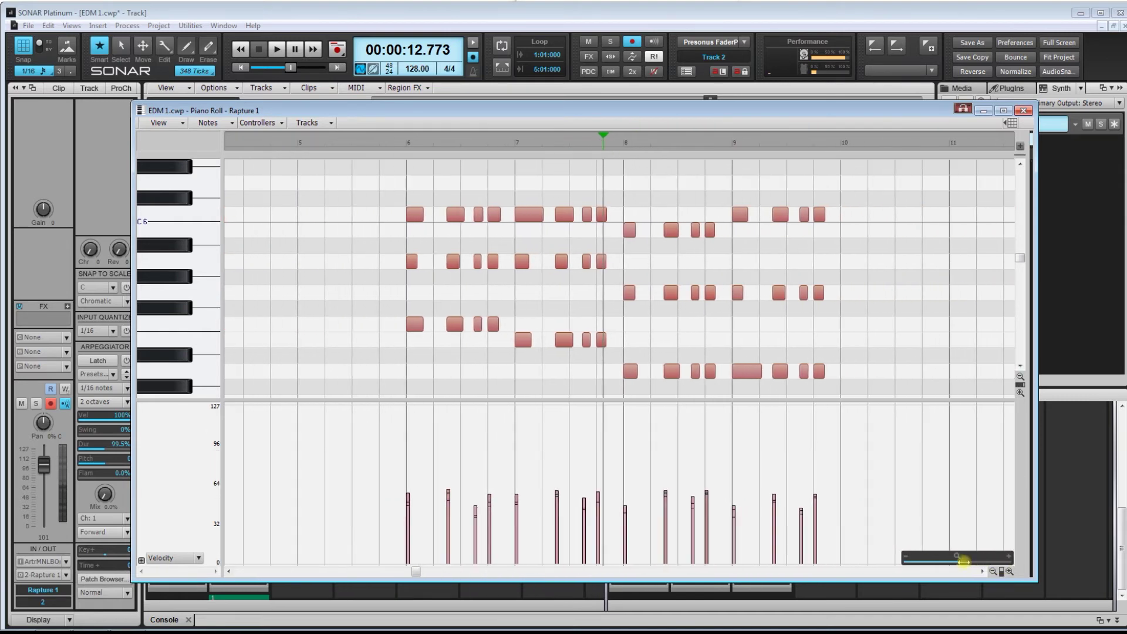
click(407, 147)
key(space)
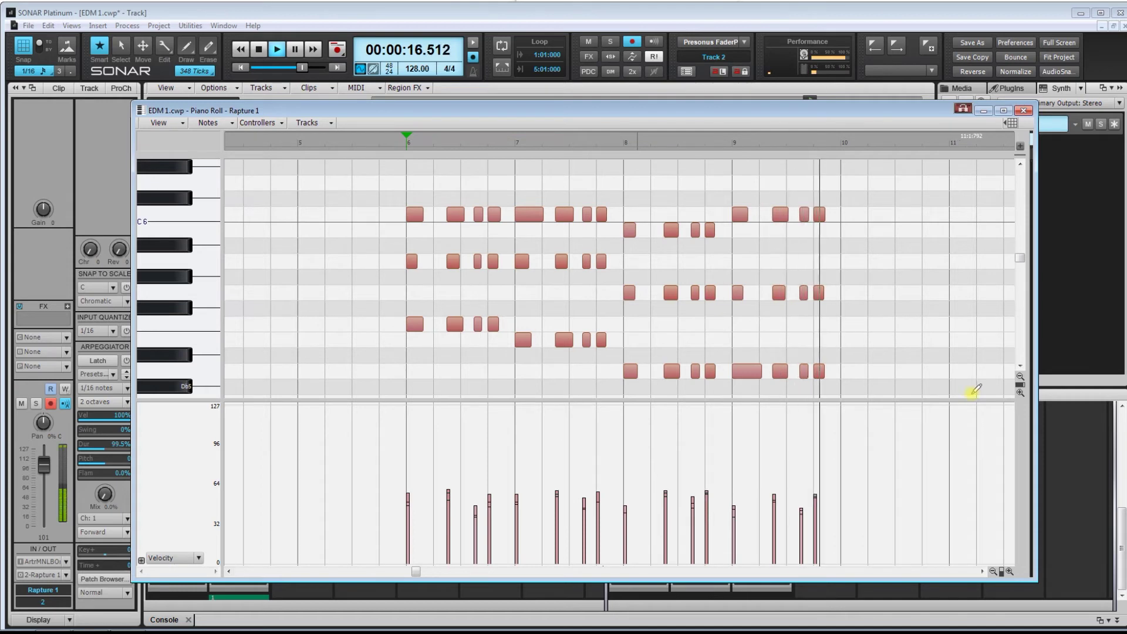
click(468, 144)
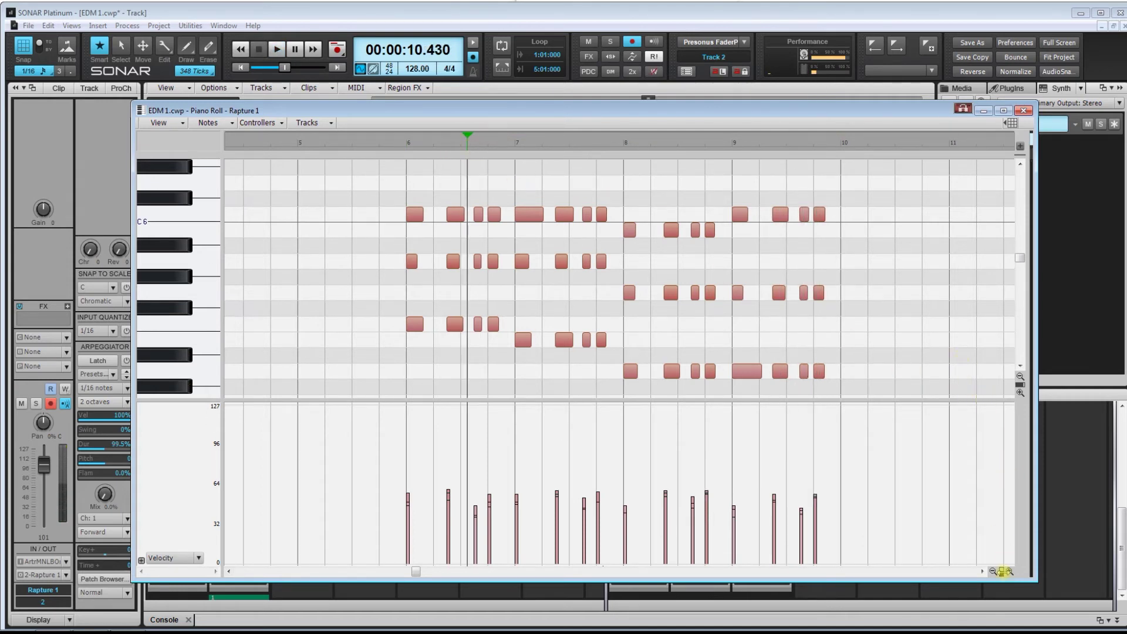
Trim the C6, A5 and F5 notes of the first two bar 6 chords to end together
drag(1003, 573, 976, 558)
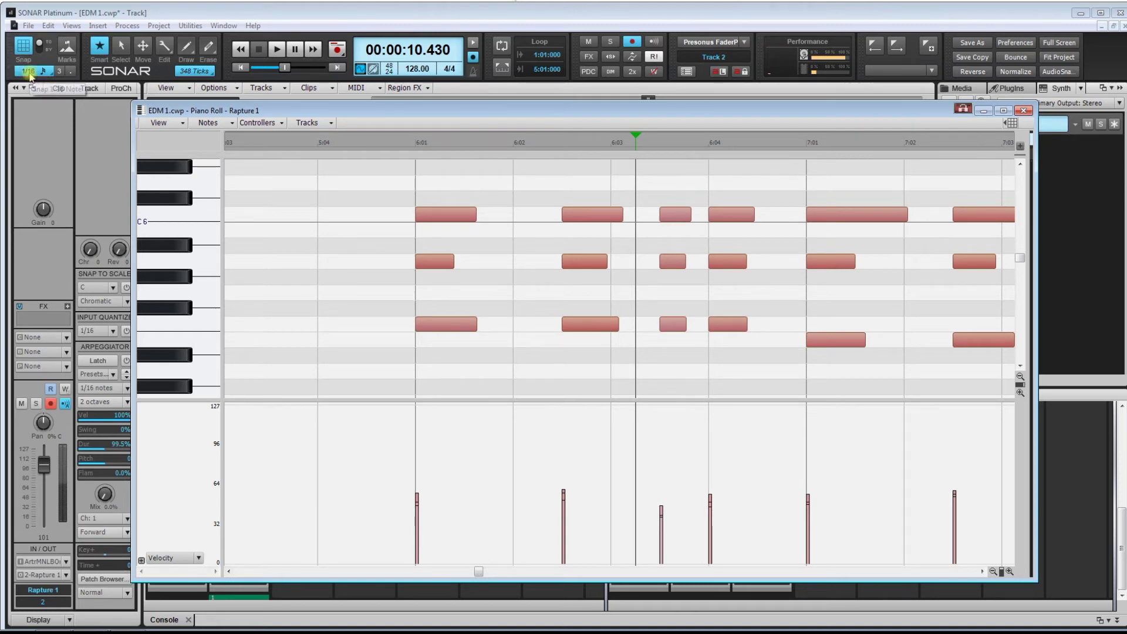
drag(475, 217, 465, 217)
drag(453, 266, 464, 265)
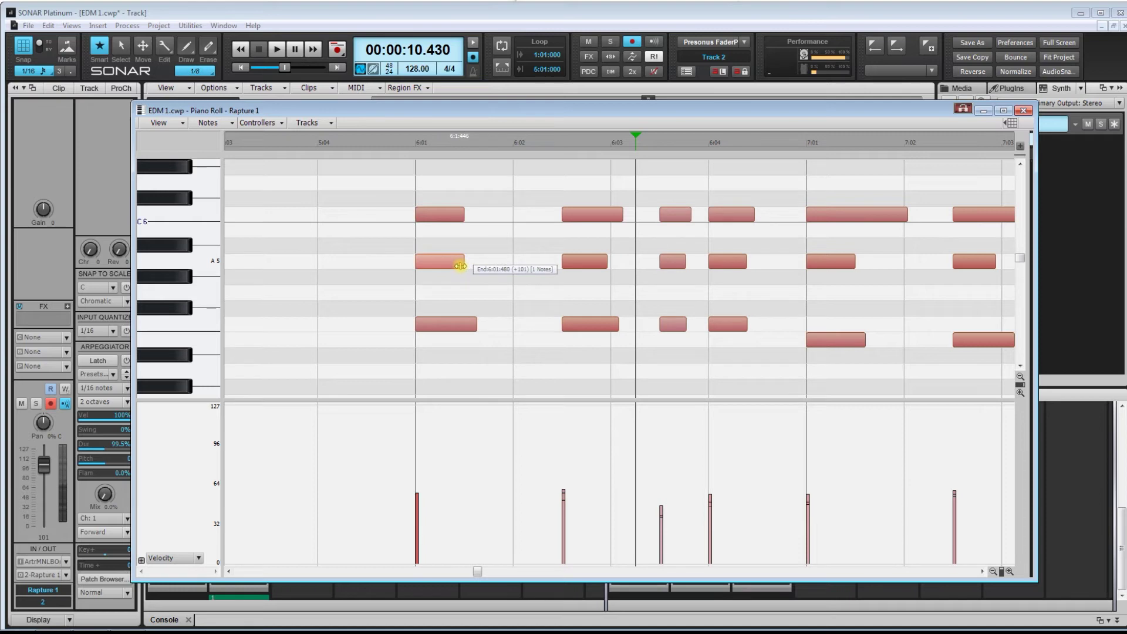
click(465, 143)
mouse_move(477, 324)
mouse_down()
mouse_move(444, 328)
mouse_move(508, 327)
mouse_move(471, 332)
mouse_up()
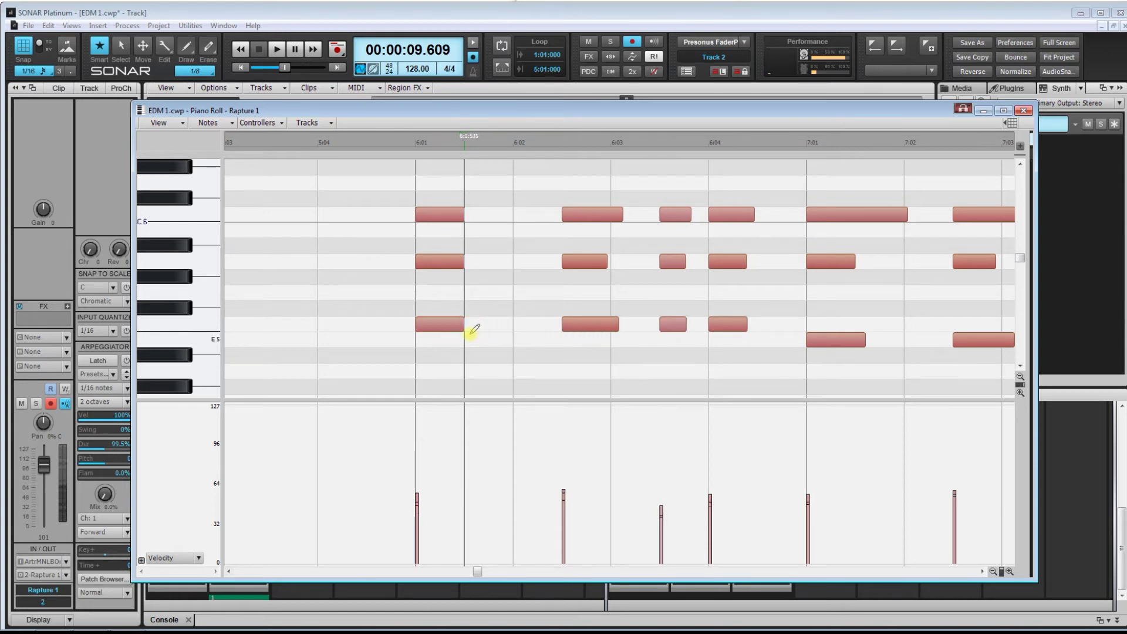
drag(620, 214, 610, 215)
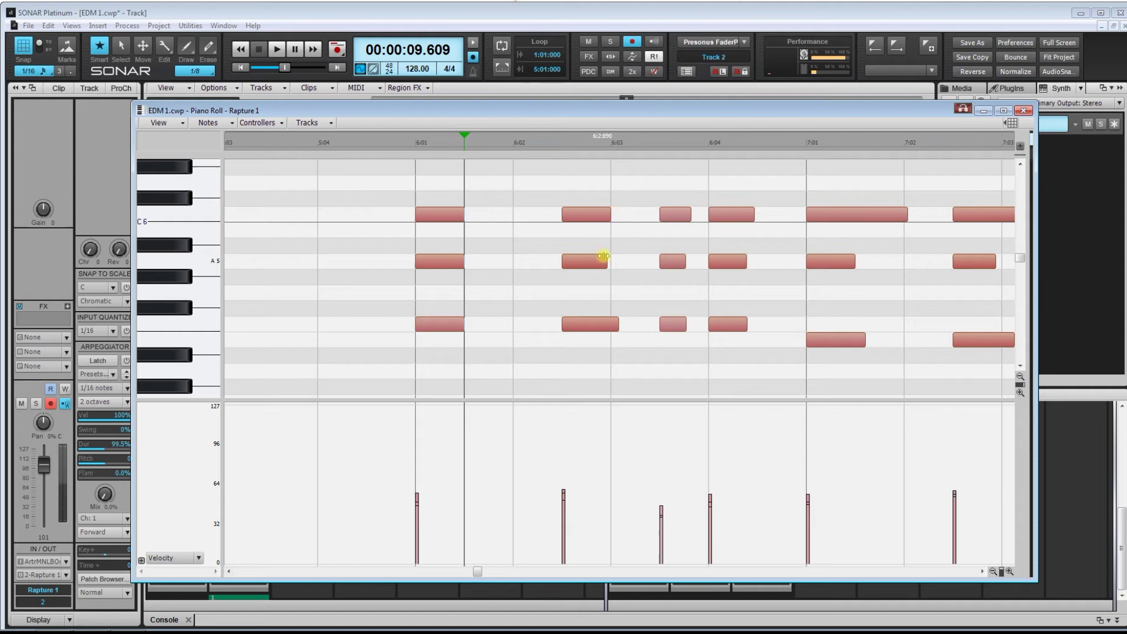
drag(607, 260, 609, 259)
drag(618, 324, 610, 324)
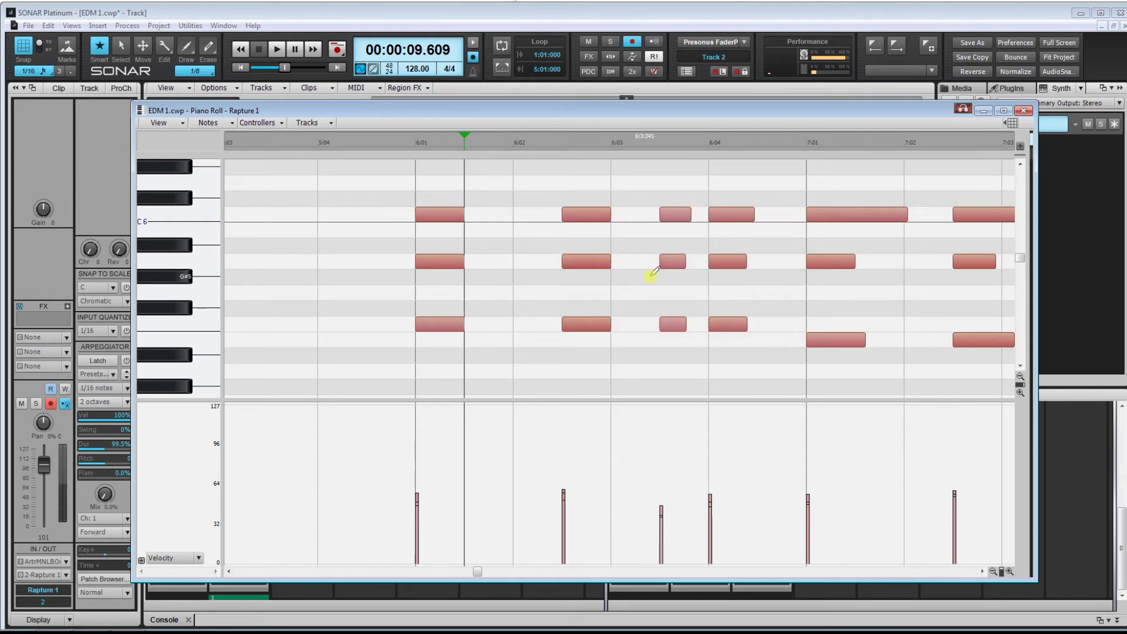
Shorten the 6:03 chord and lengthen the 6:04 chord so their notes end together
drag(691, 212, 685, 213)
drag(684, 255, 684, 256)
drag(681, 327, 757, 326)
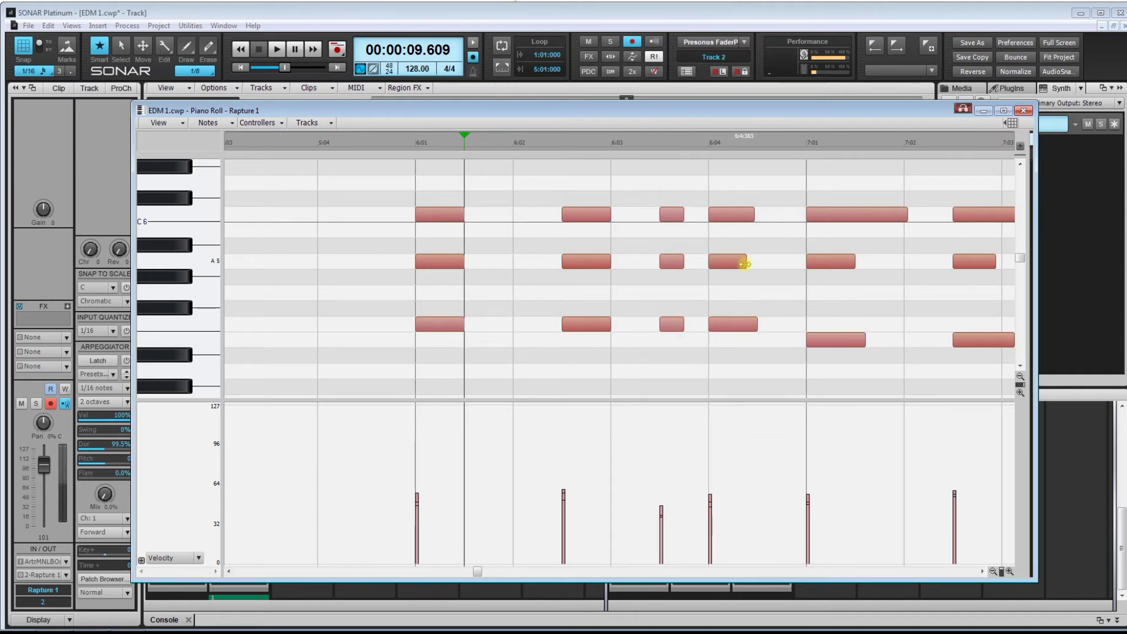
drag(746, 260, 757, 260)
drag(749, 216, 758, 216)
click(982, 572)
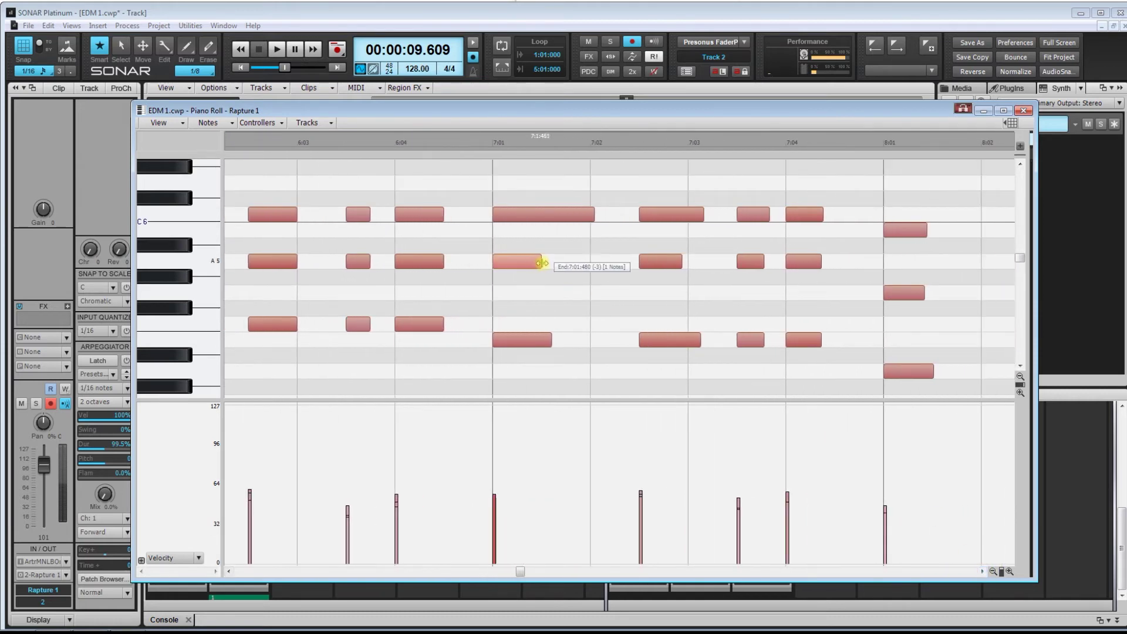
Match the note ends of the 7:01 chord and the following chord
drag(551, 345, 541, 344)
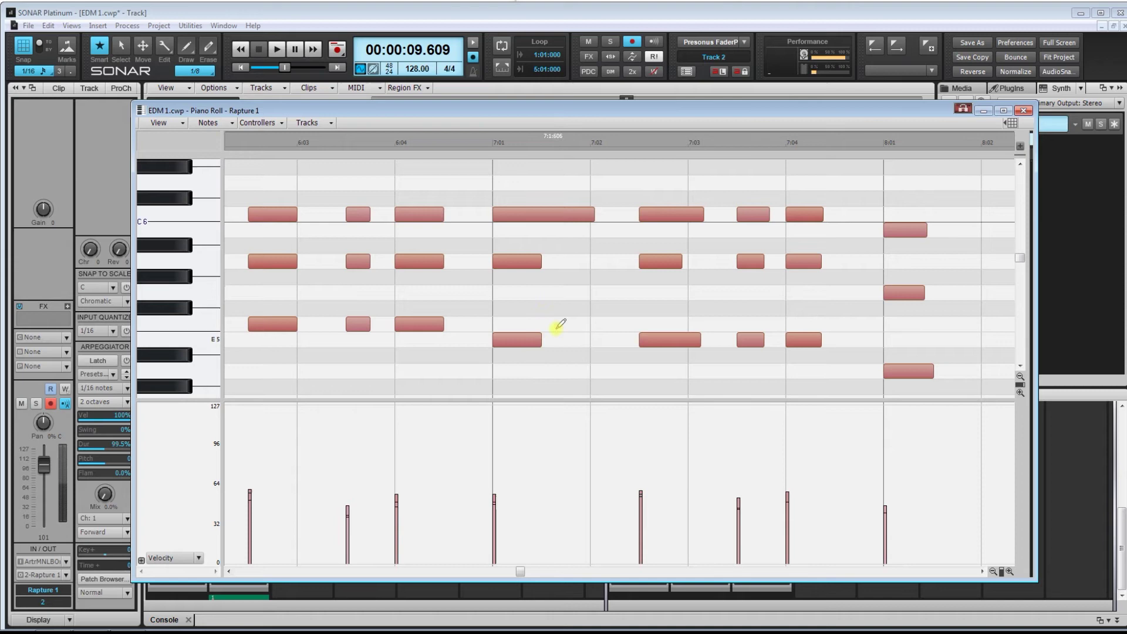
drag(590, 214, 547, 223)
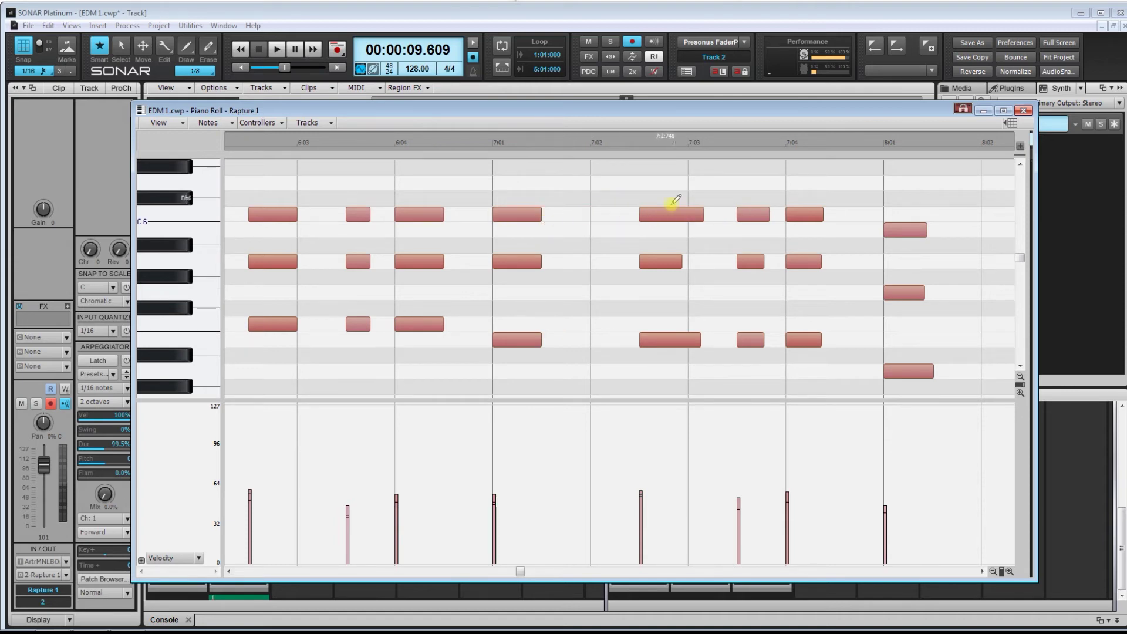
drag(697, 210, 688, 212)
drag(681, 262, 689, 261)
drag(699, 340, 688, 340)
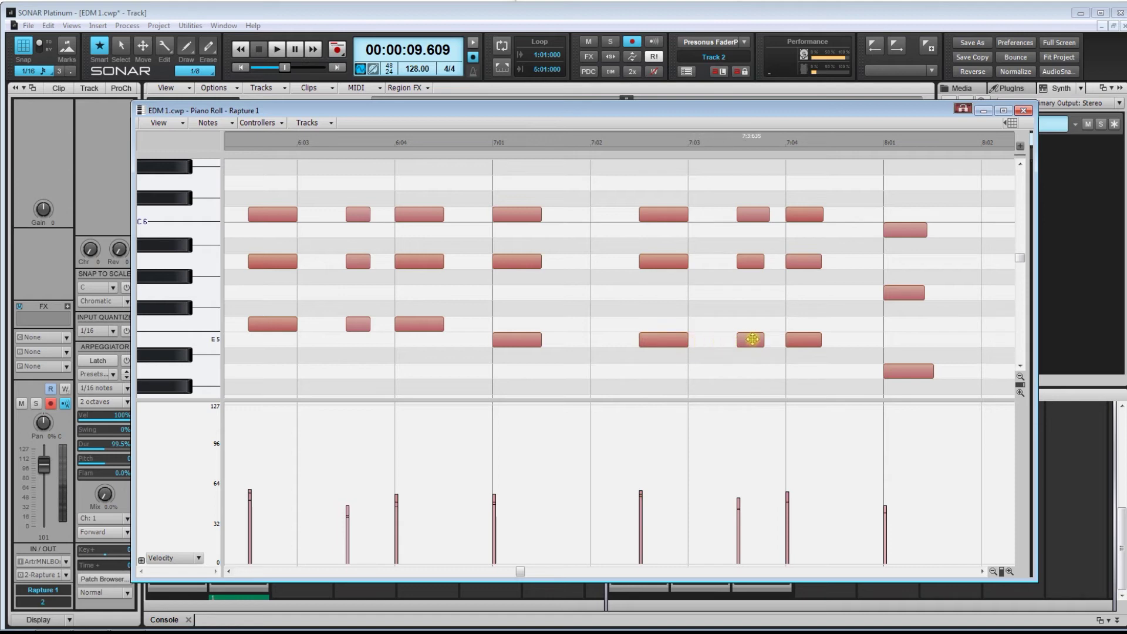
Shorten the notes of the 7:03 and 7:04 chords so each chord ends together
drag(763, 339, 762, 339)
drag(762, 262, 758, 261)
drag(815, 214, 810, 215)
drag(817, 260, 811, 260)
drag(822, 345, 811, 344)
click(982, 571)
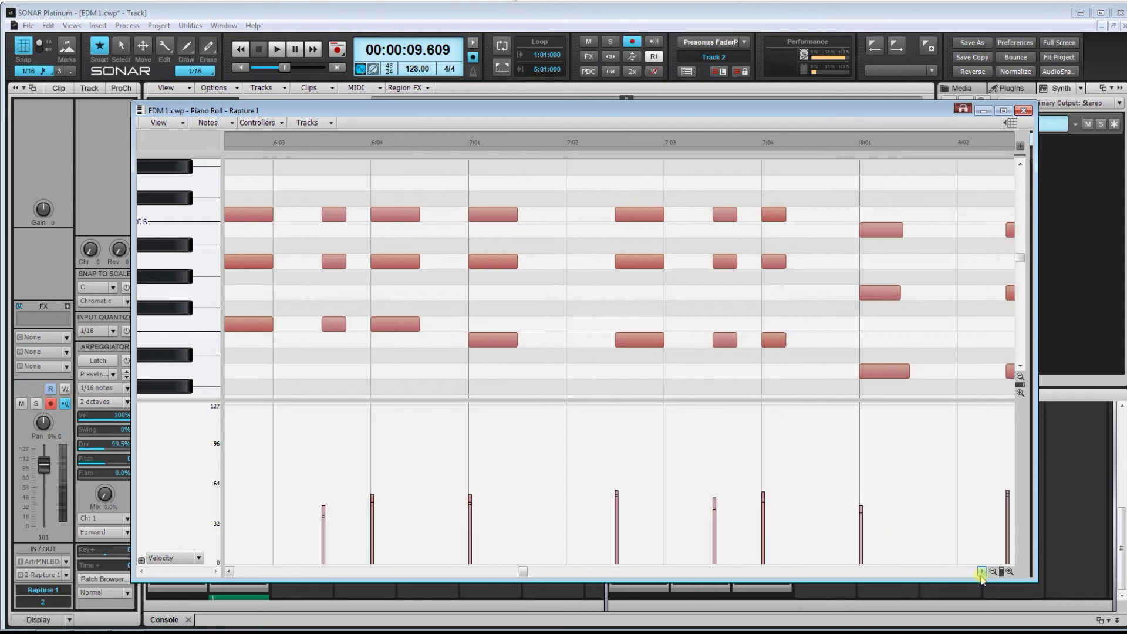
click(982, 571)
click(982, 572)
click(982, 571)
click(983, 572)
click(983, 572)
click(982, 571)
click(982, 571)
click(982, 571)
click(982, 572)
click(982, 571)
click(982, 571)
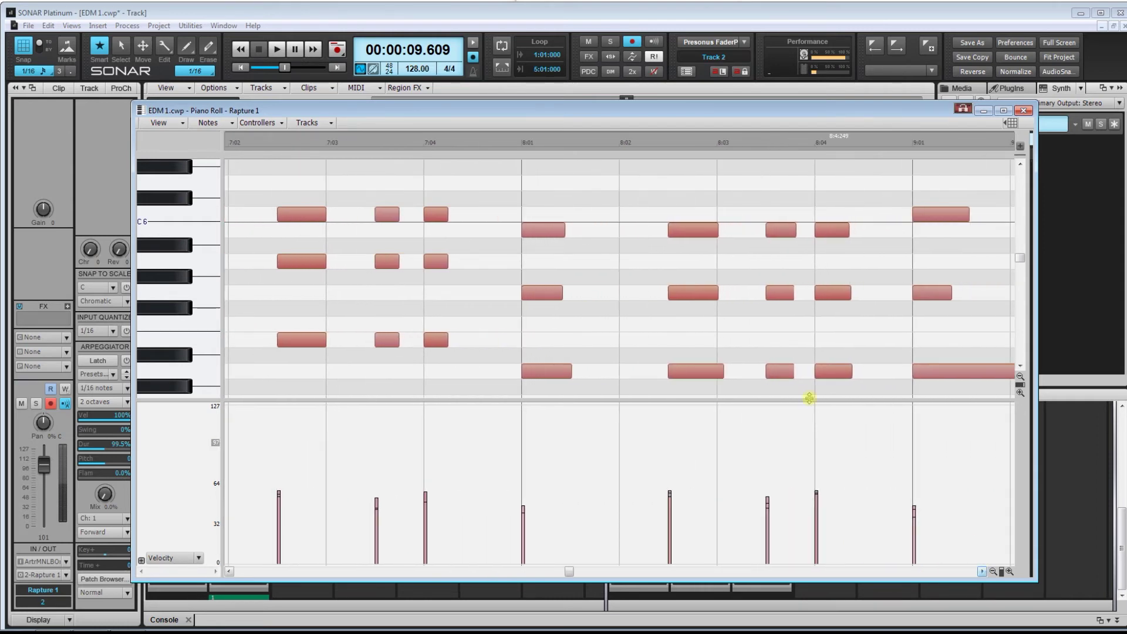
Lengthen the B5 and G5 notes at 8:01 to match the chord's D5 note
drag(564, 235, 571, 236)
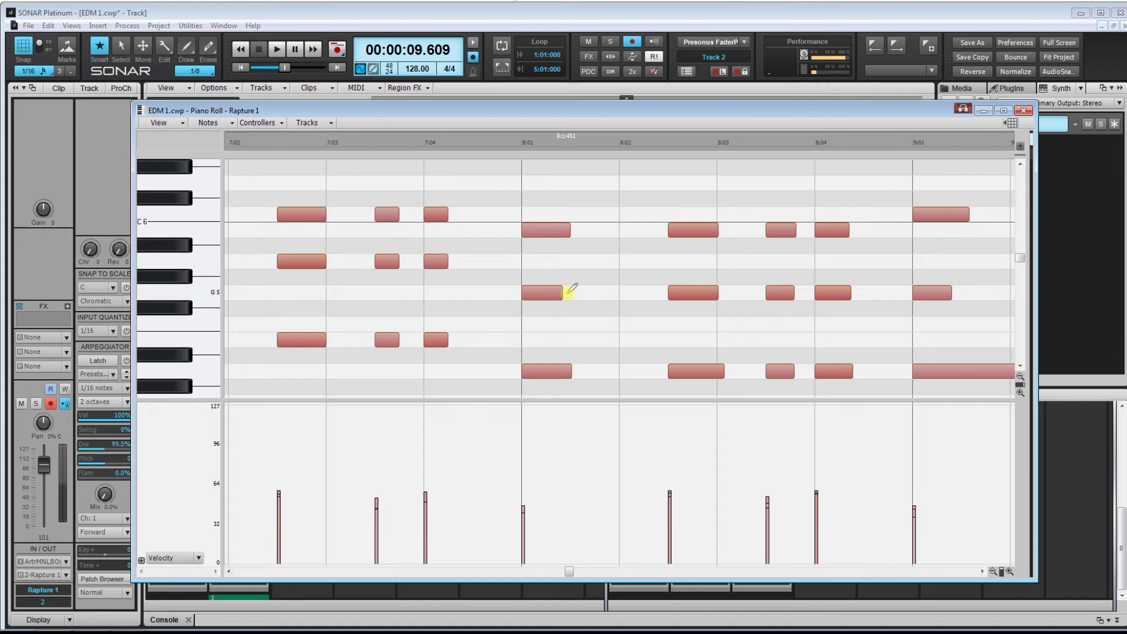
drag(564, 293, 571, 293)
click(569, 371)
click(714, 227)
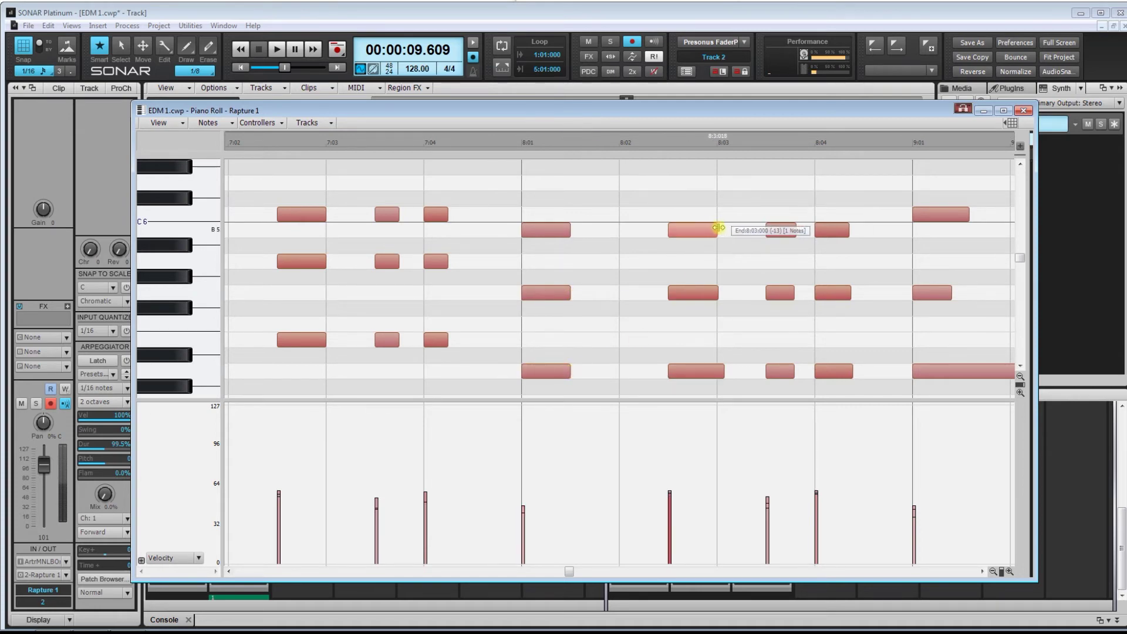
Trim the 9:01 chord so its C6, G5 and D5 notes end together
scroll(563, 364, right, 3)
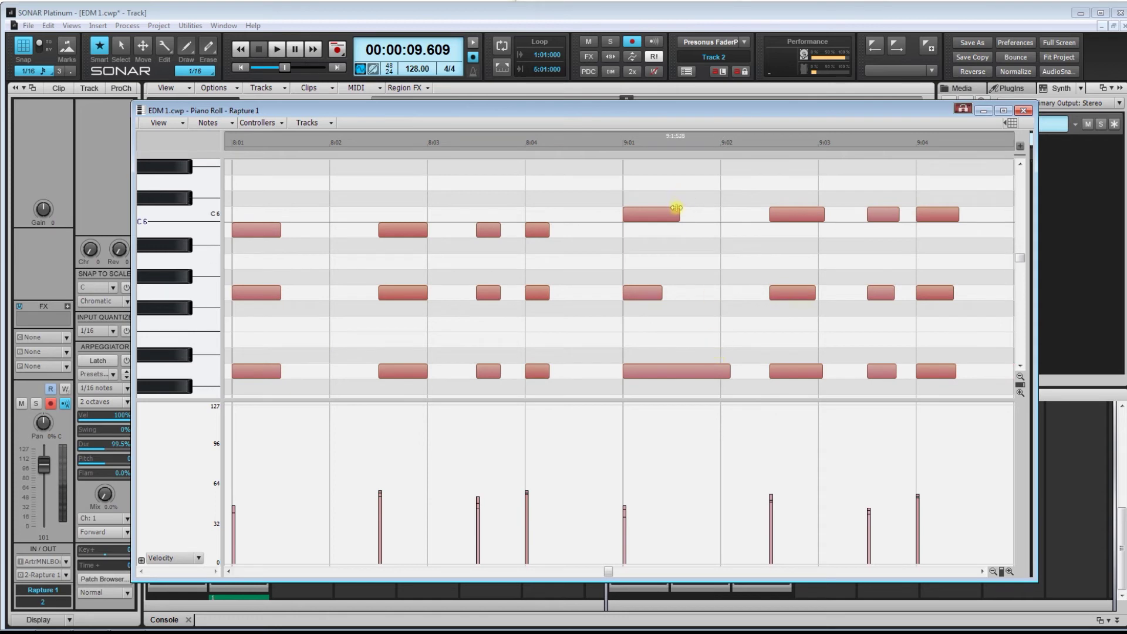
drag(677, 207, 672, 208)
drag(659, 289, 672, 291)
drag(728, 367, 681, 374)
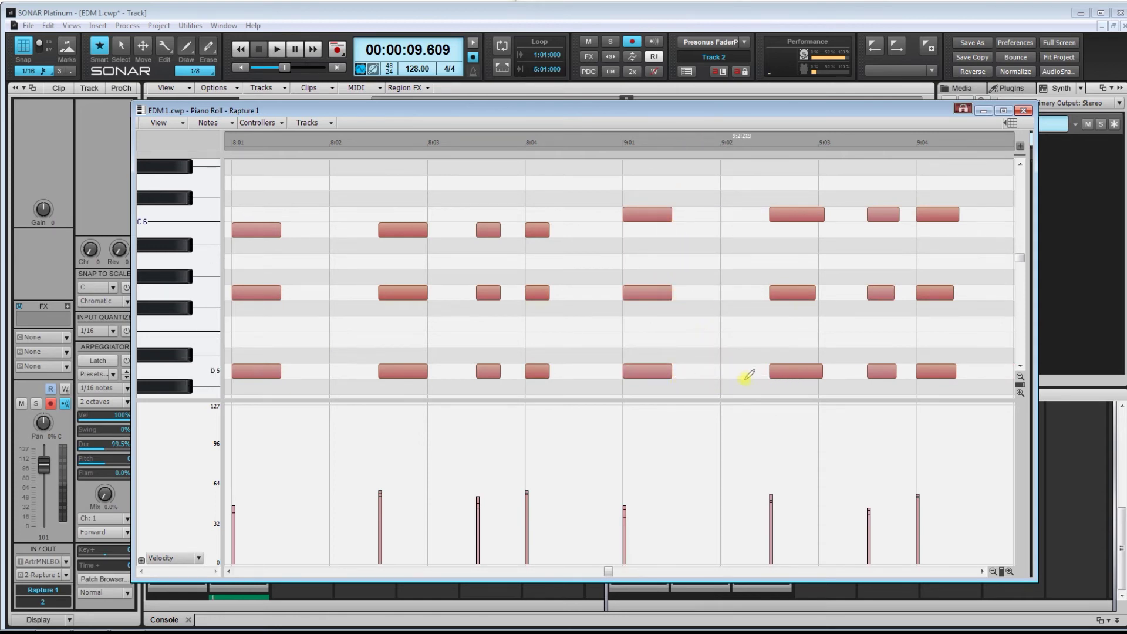
Align the note ends within the 9:02, 9:03 and 9:04 chords
click(983, 571)
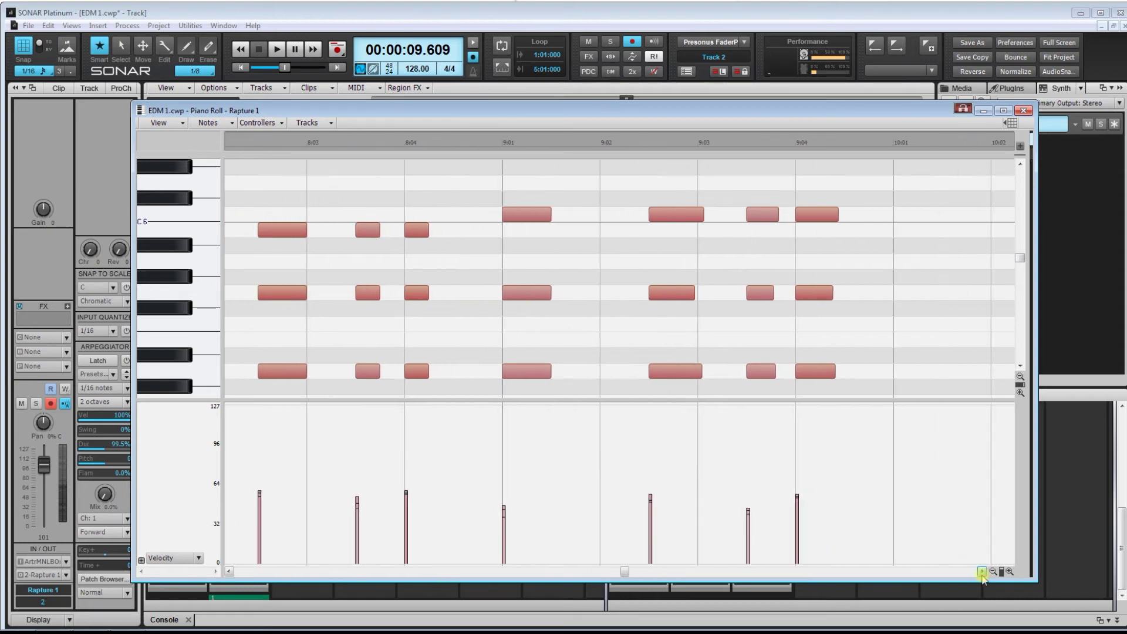
click(982, 571)
drag(632, 214, 626, 214)
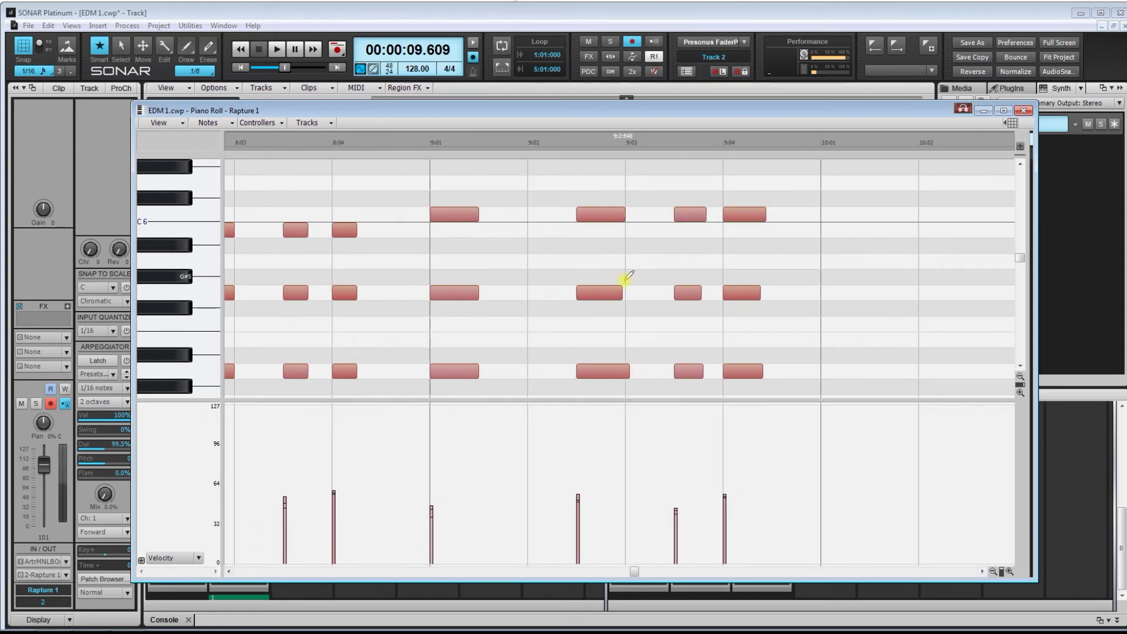
drag(622, 293, 626, 292)
drag(629, 376, 625, 375)
drag(706, 214, 705, 210)
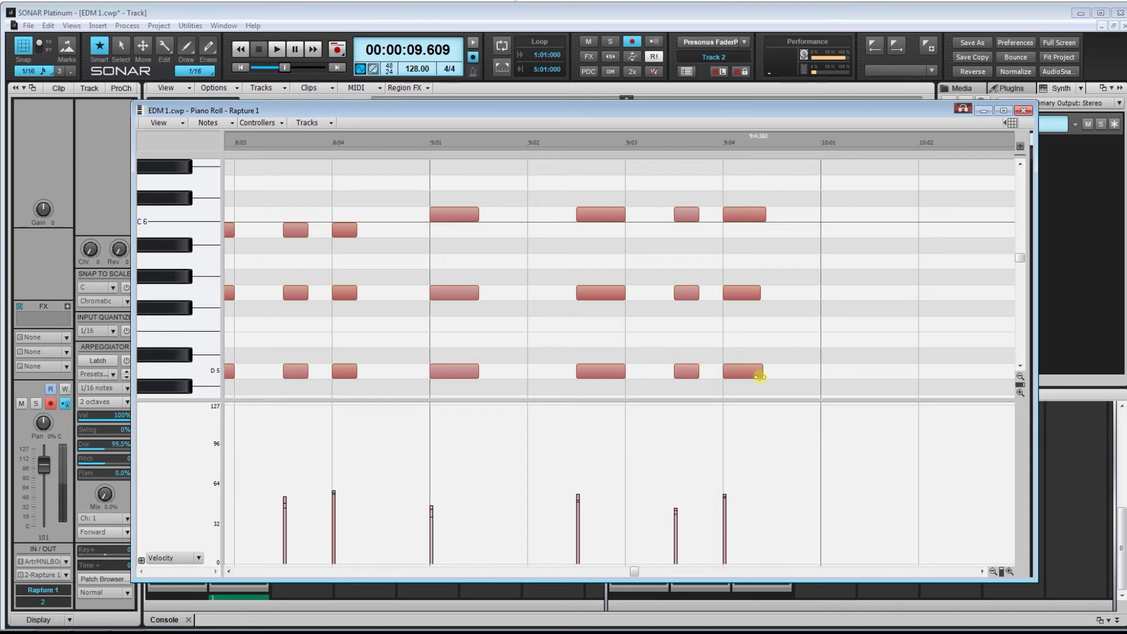
drag(762, 373, 747, 373)
drag(758, 289, 748, 292)
drag(765, 214, 748, 216)
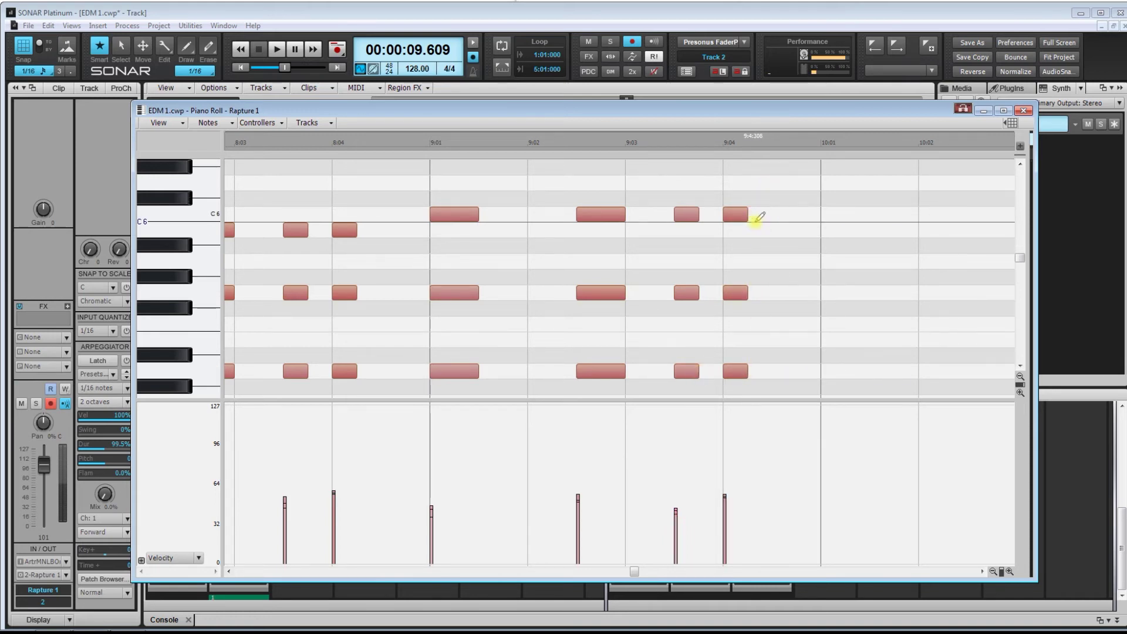
Zoom out and play the tidied chord pattern from bar 6, then stop
drag(1001, 571, 969, 568)
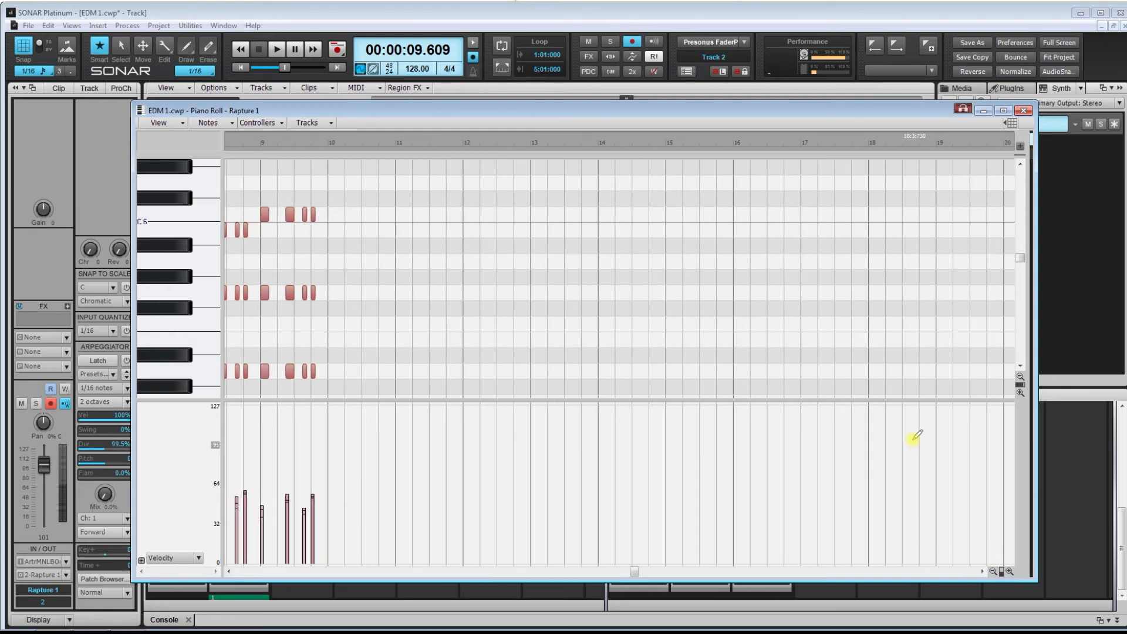
click(228, 571)
click(229, 571)
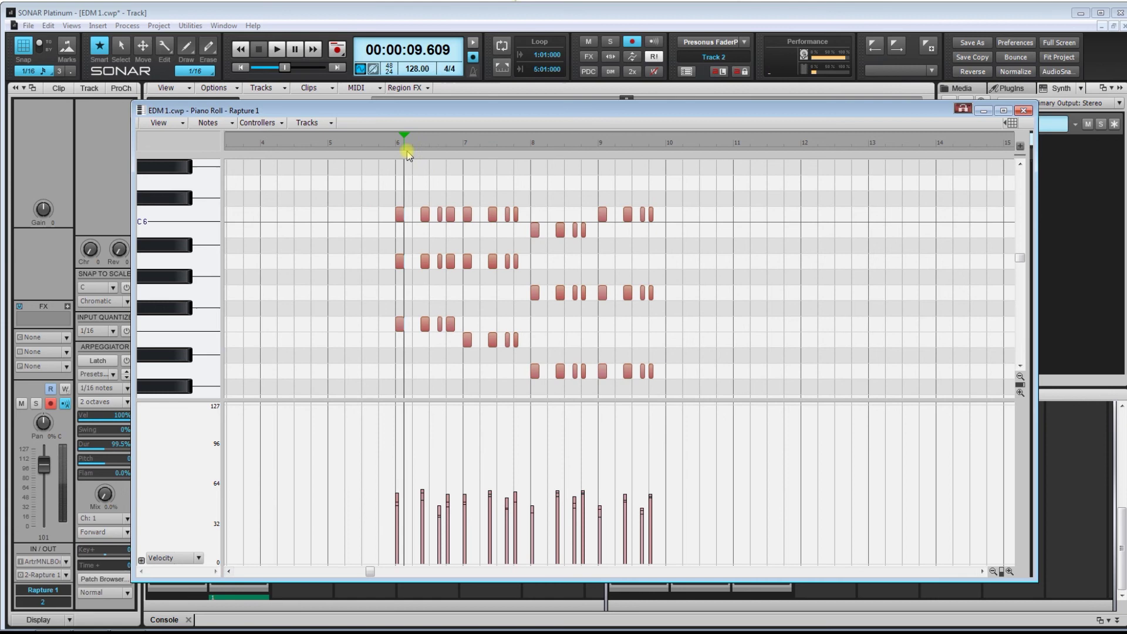
click(383, 142)
key(space)
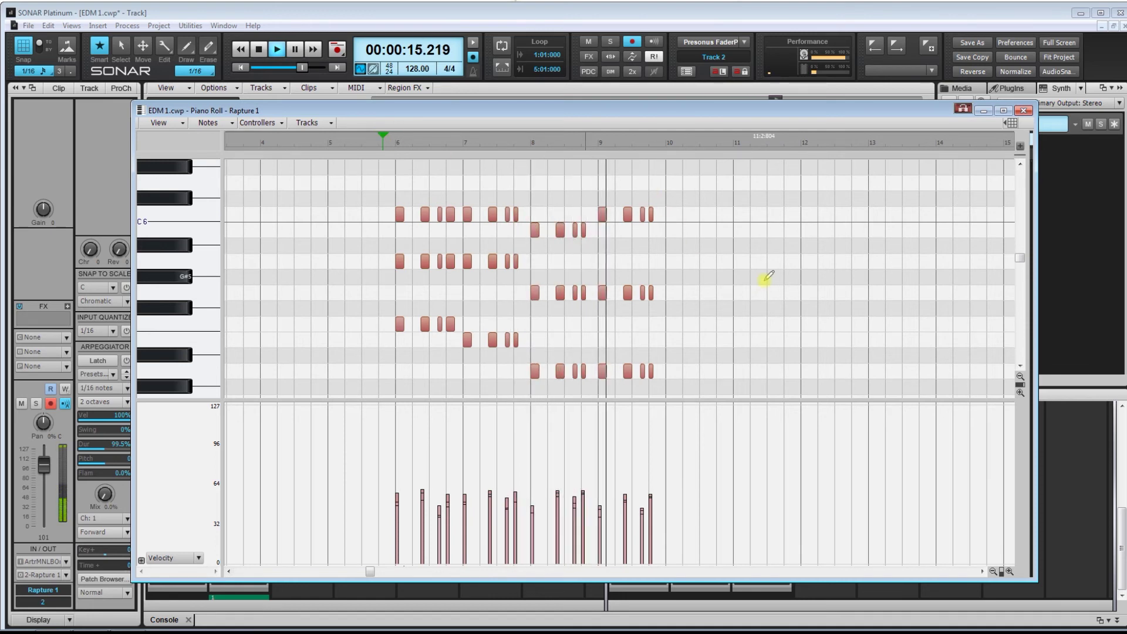
key(space)
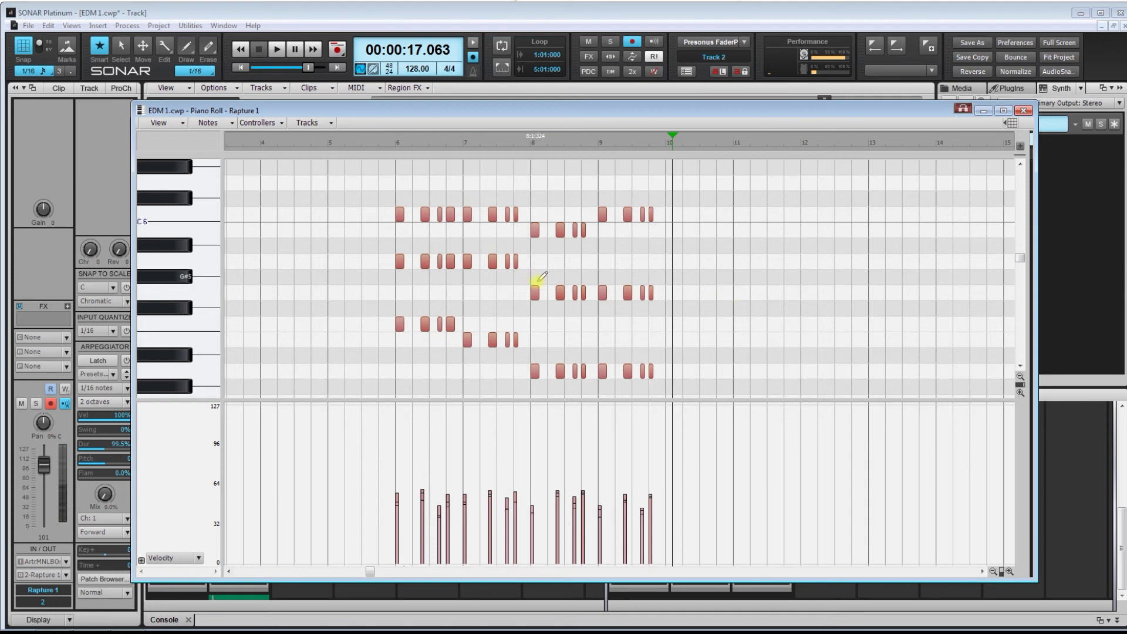
Close the Piano Roll and turn off record arming on the Rapture 1 track
click(1024, 111)
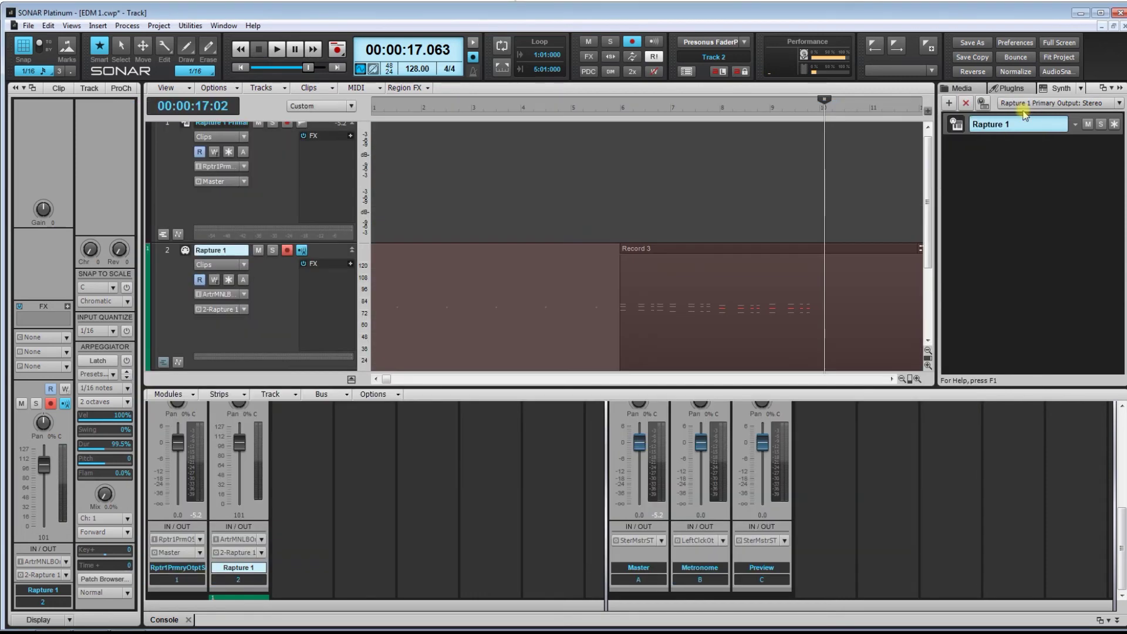
click(909, 373)
drag(508, 208, 516, 305)
click(429, 256)
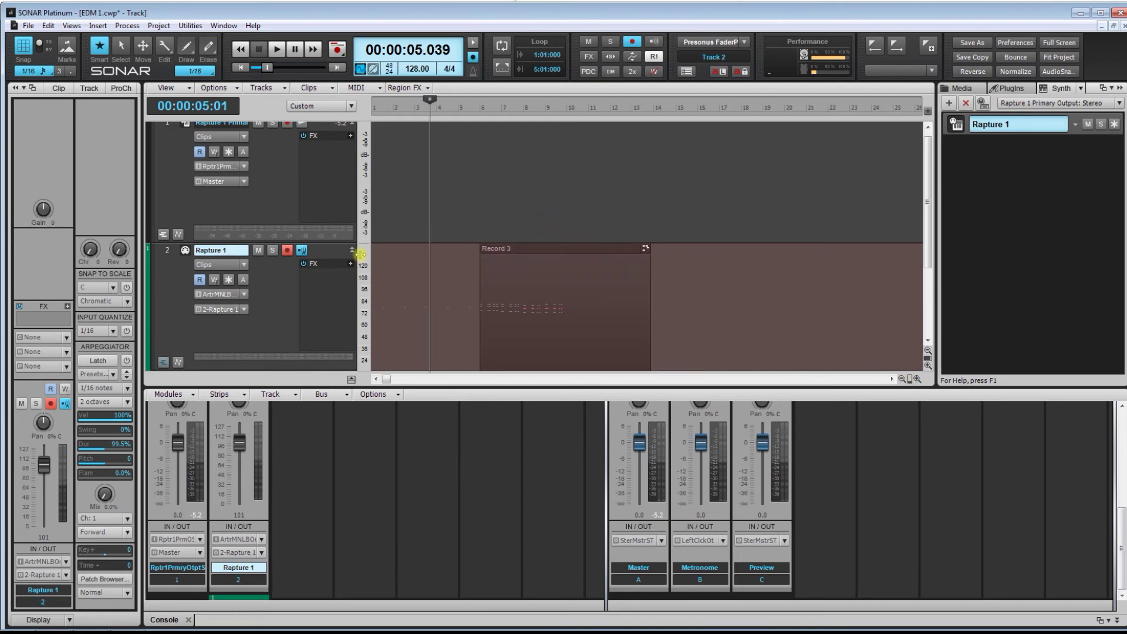
click(286, 253)
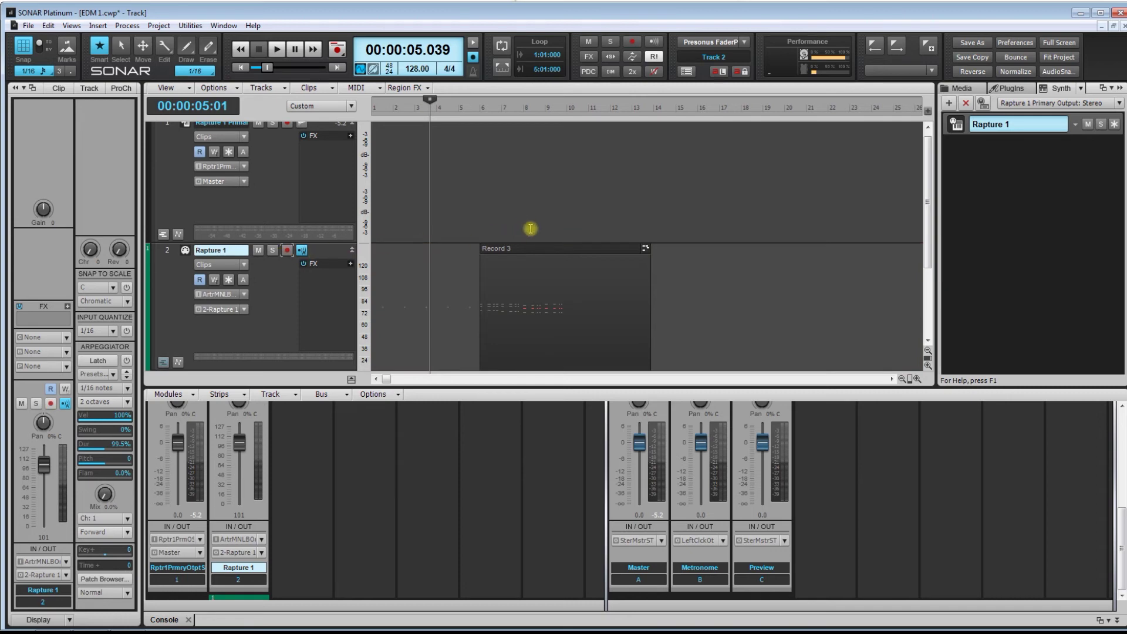
Bounce the Record 3 clip with Bounce to Clip(s)
click(538, 252)
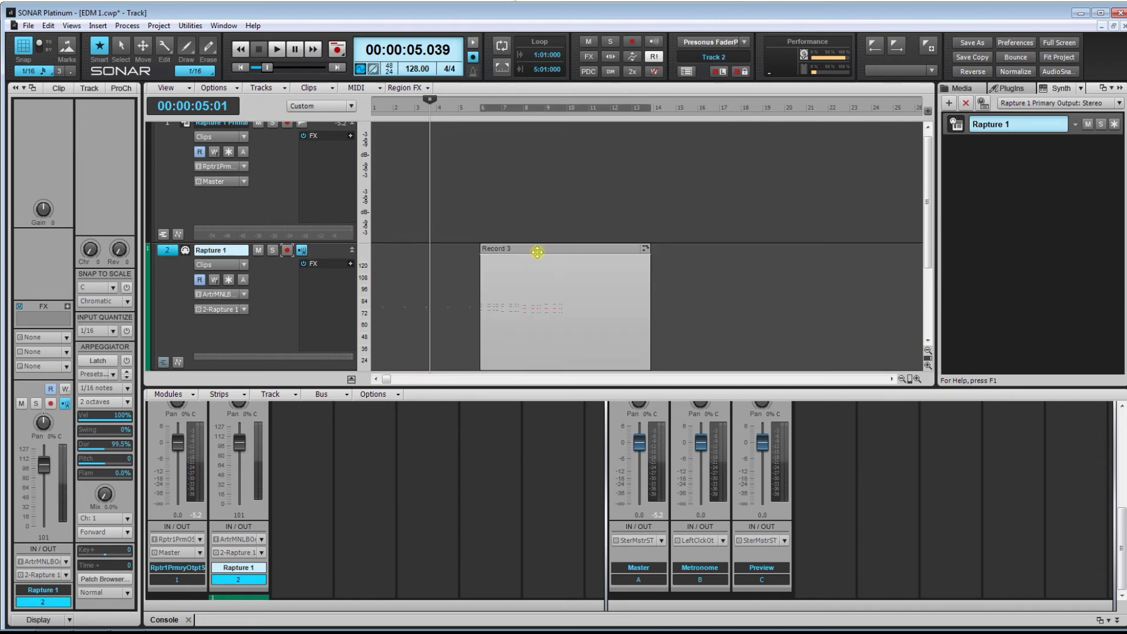
right_click(538, 252)
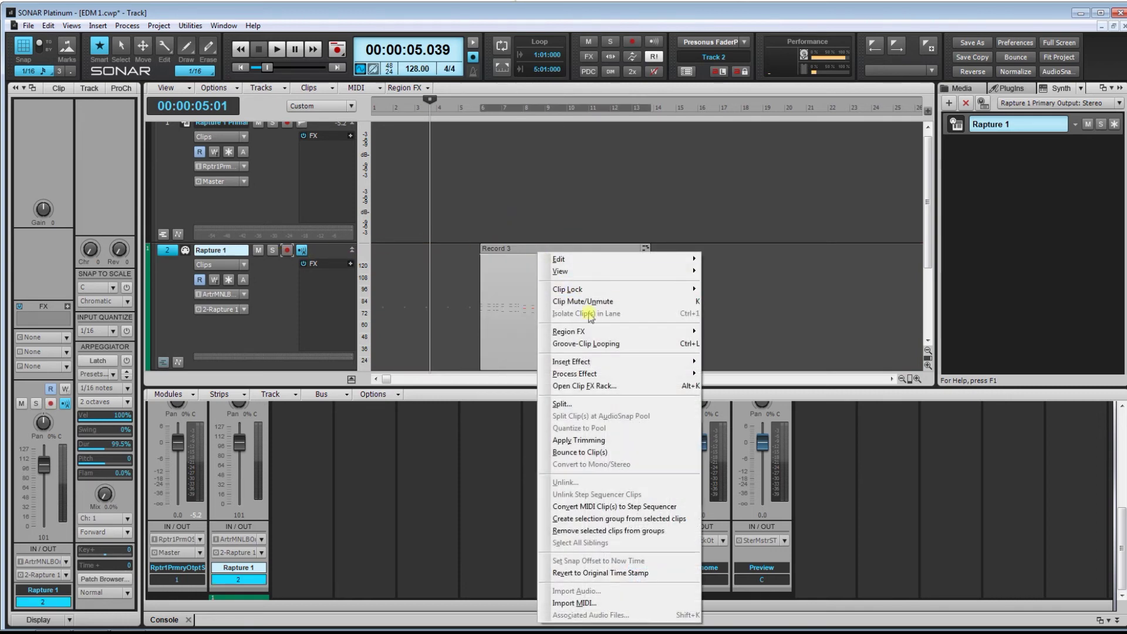
click(601, 453)
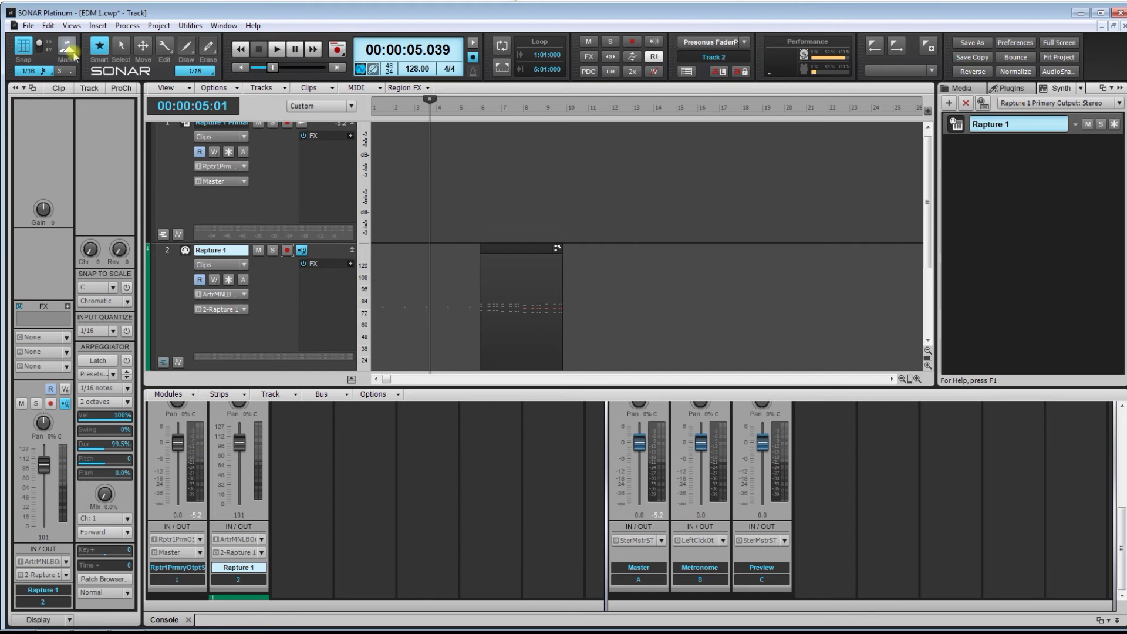
Set the snap resolution to Whole measures and place the now time at bar 3
click(39, 71)
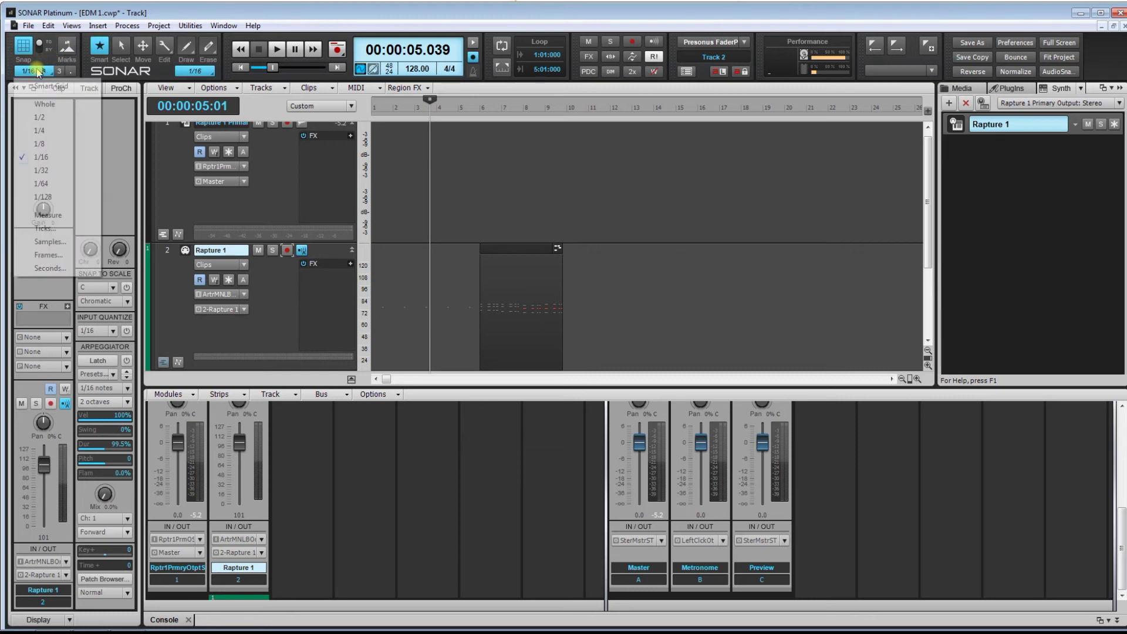
click(45, 104)
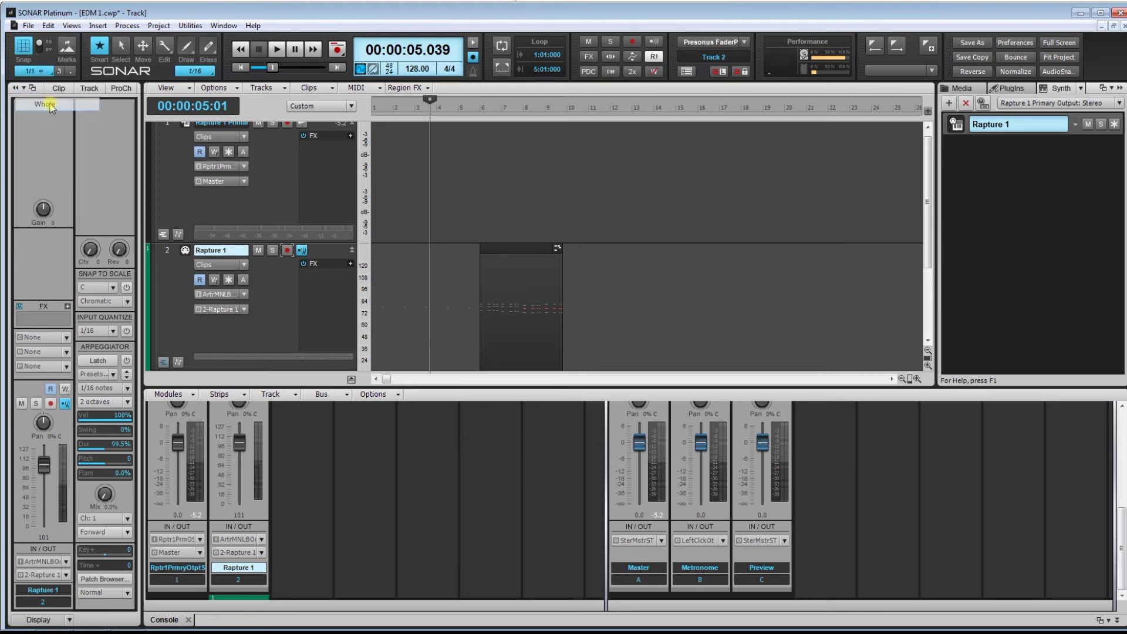
click(403, 158)
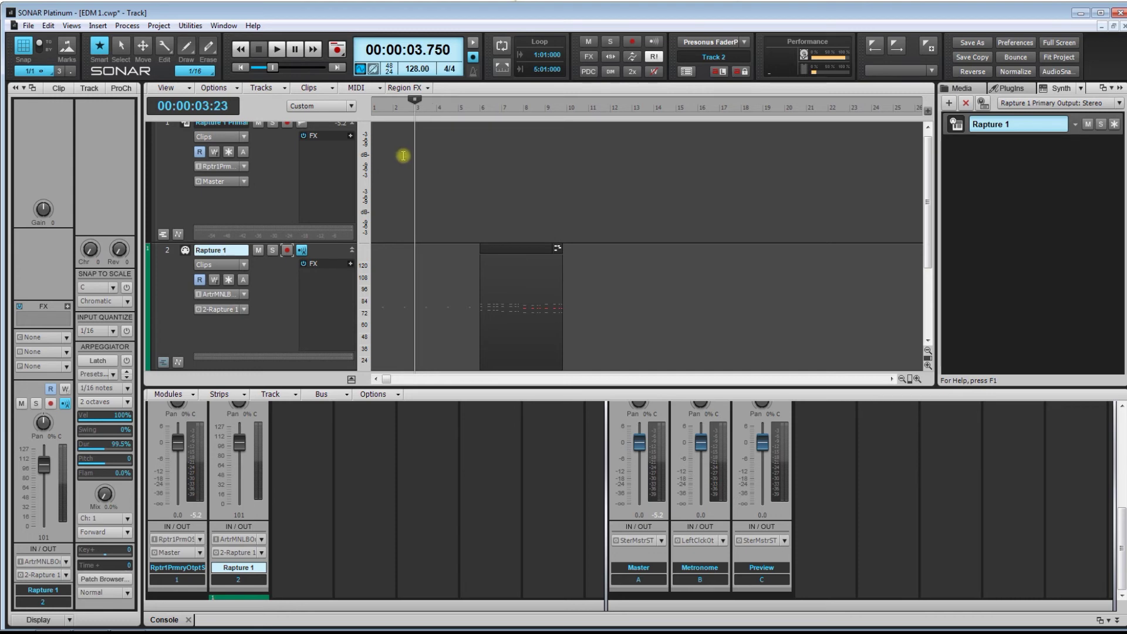
click(396, 154)
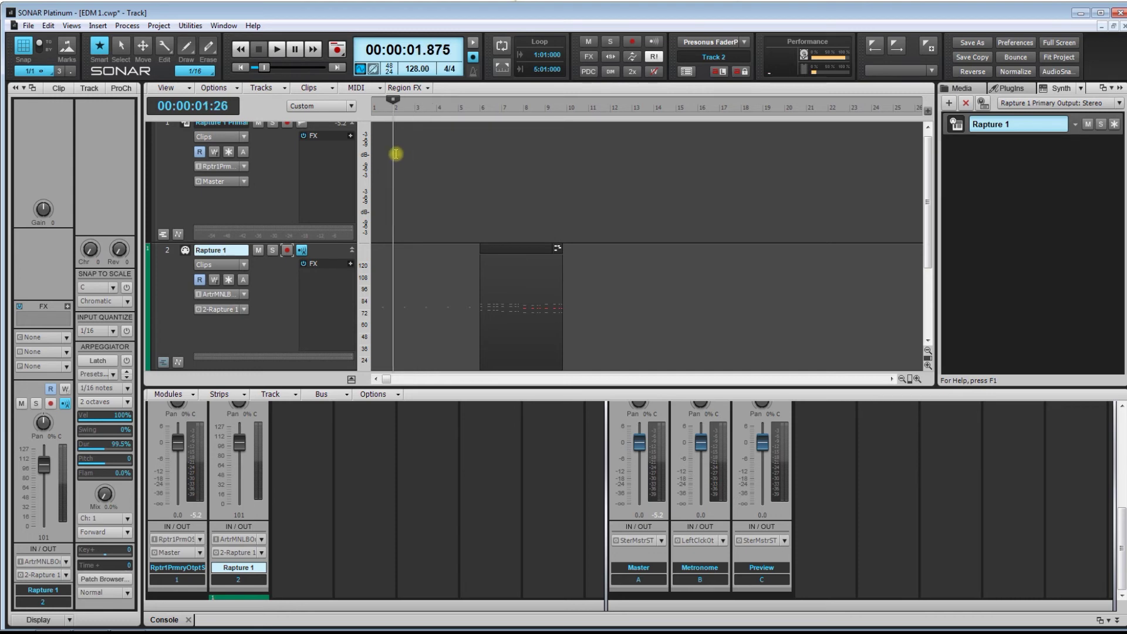
click(413, 150)
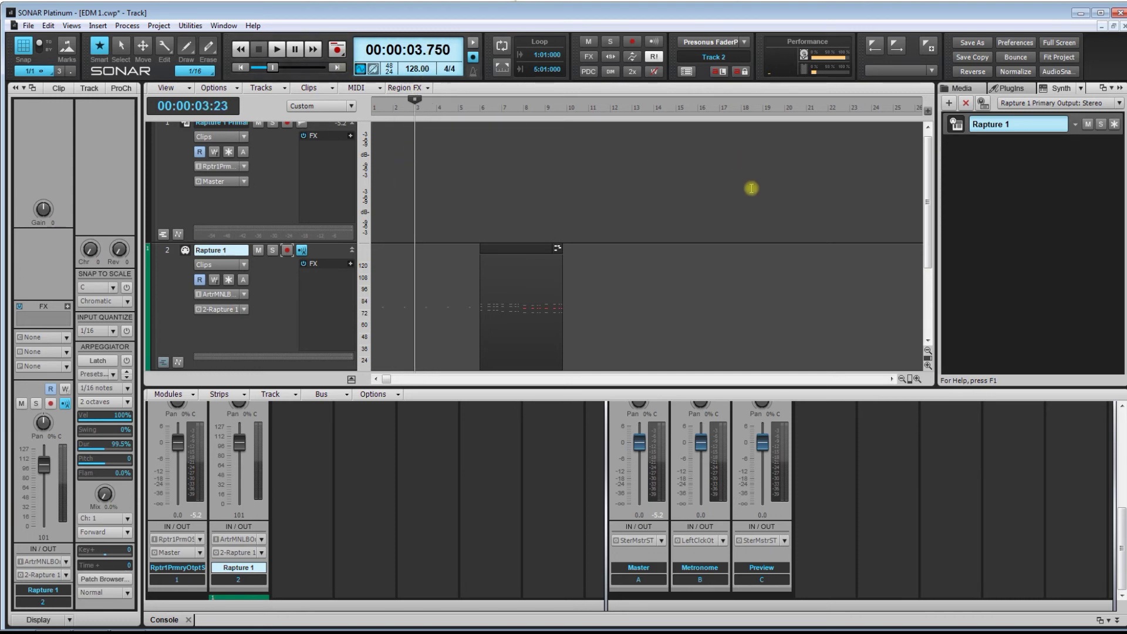
Zoom in and drag the Rapture chord clip on track 2 so it starts at bar 3
drag(910, 386, 896, 367)
drag(537, 201, 719, 283)
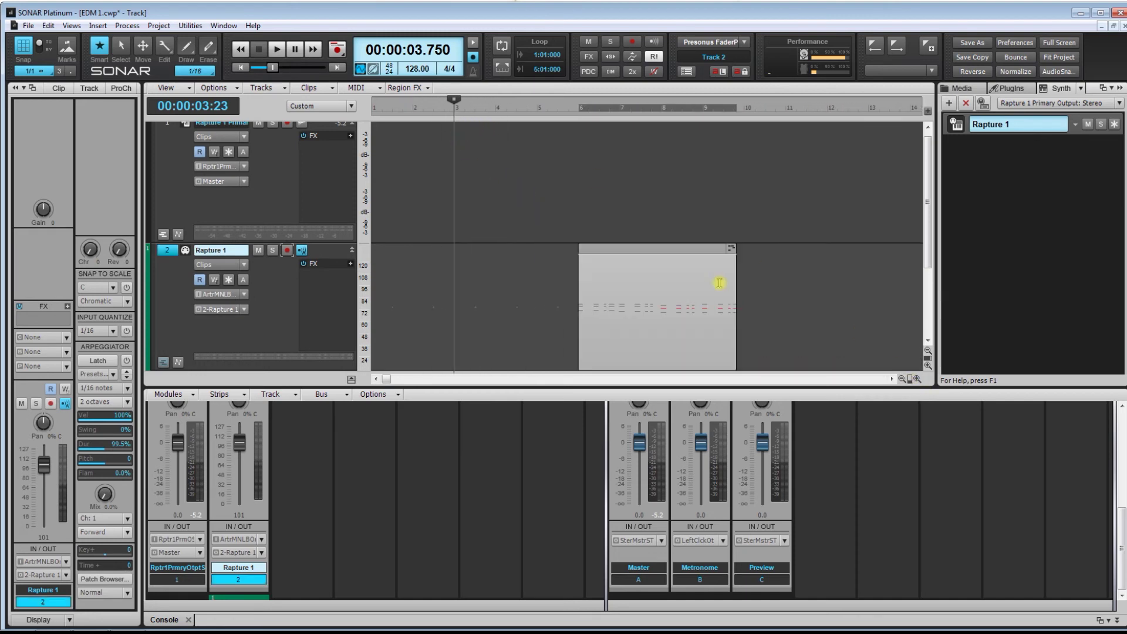
click(448, 165)
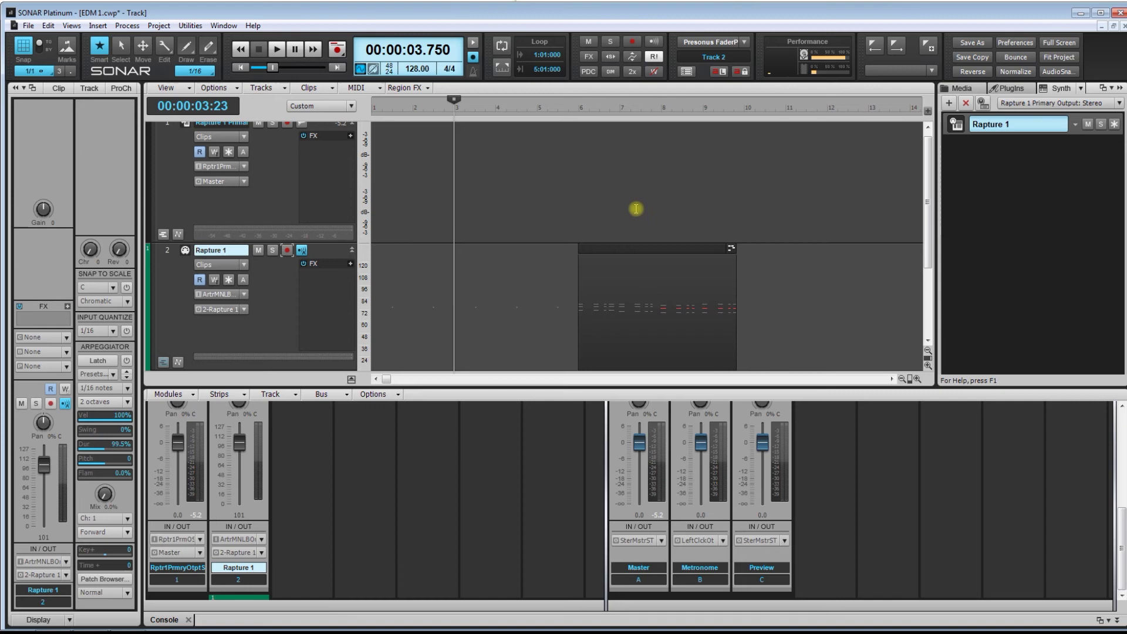
click(656, 261)
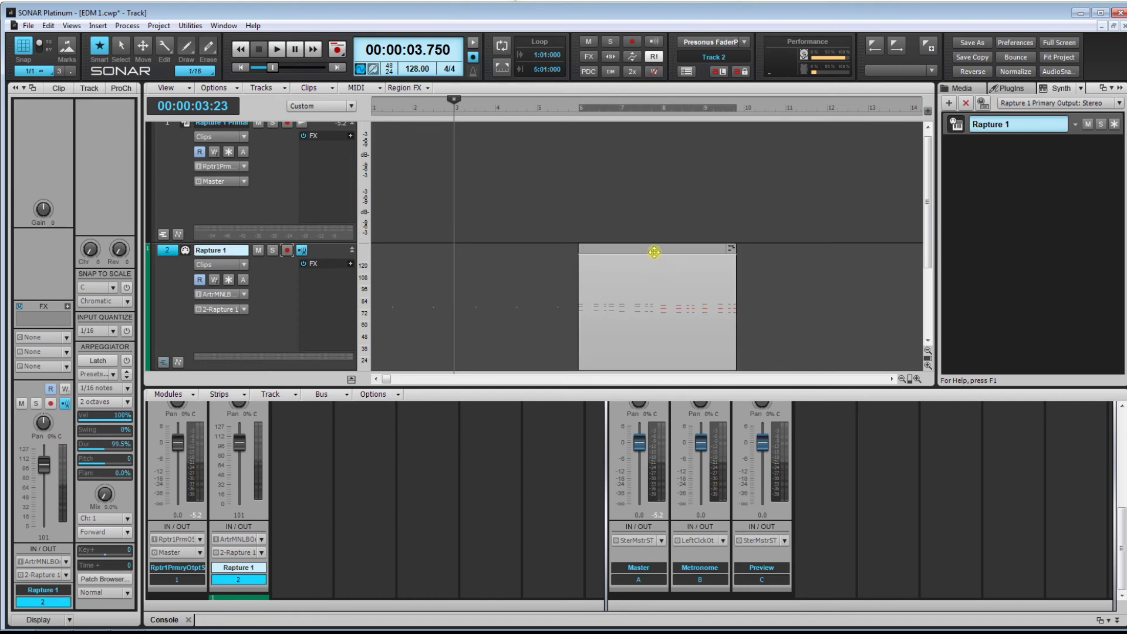
drag(642, 253, 539, 255)
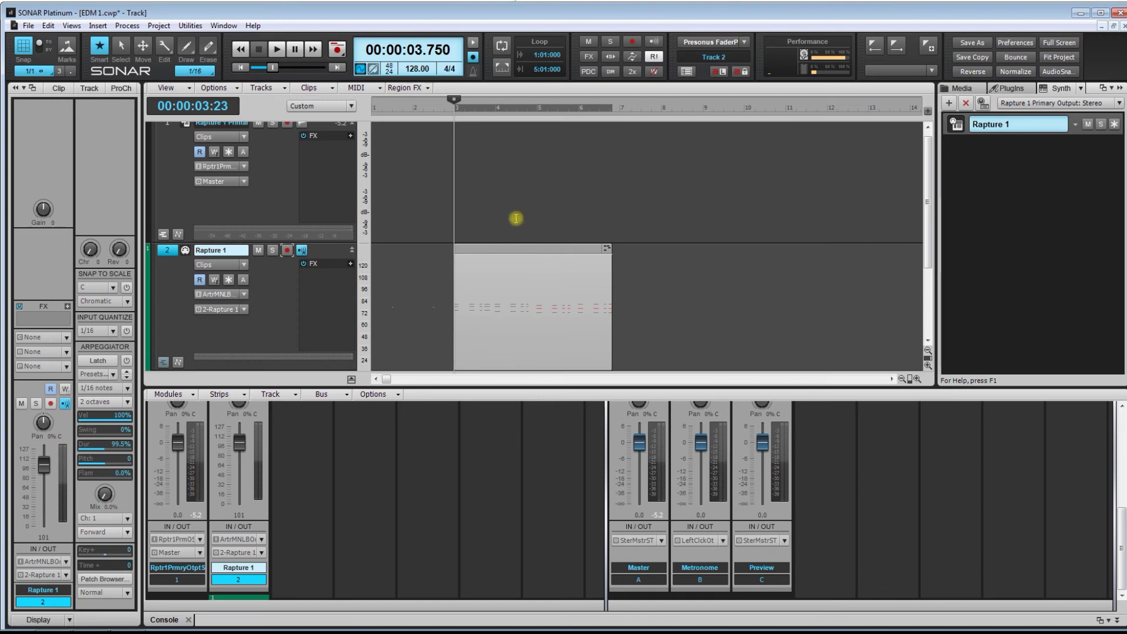
Copy the chord clip and paste a copy at bar 7
drag(518, 214, 549, 265)
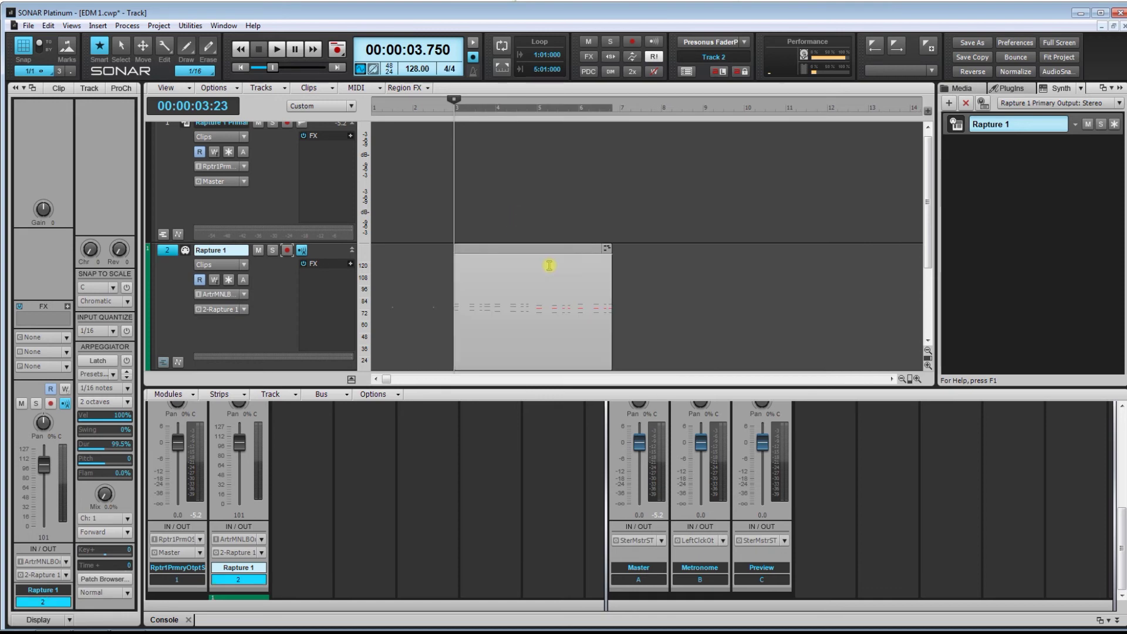
click(48, 25)
click(86, 140)
click(619, 185)
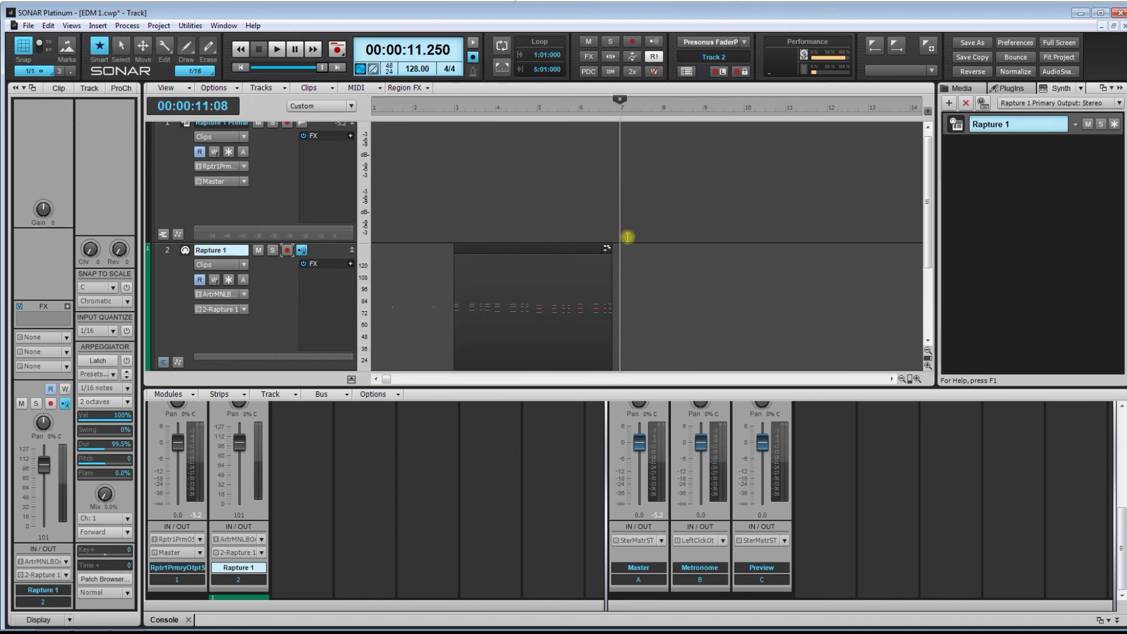
right_click(626, 263)
mouse_move(651, 262)
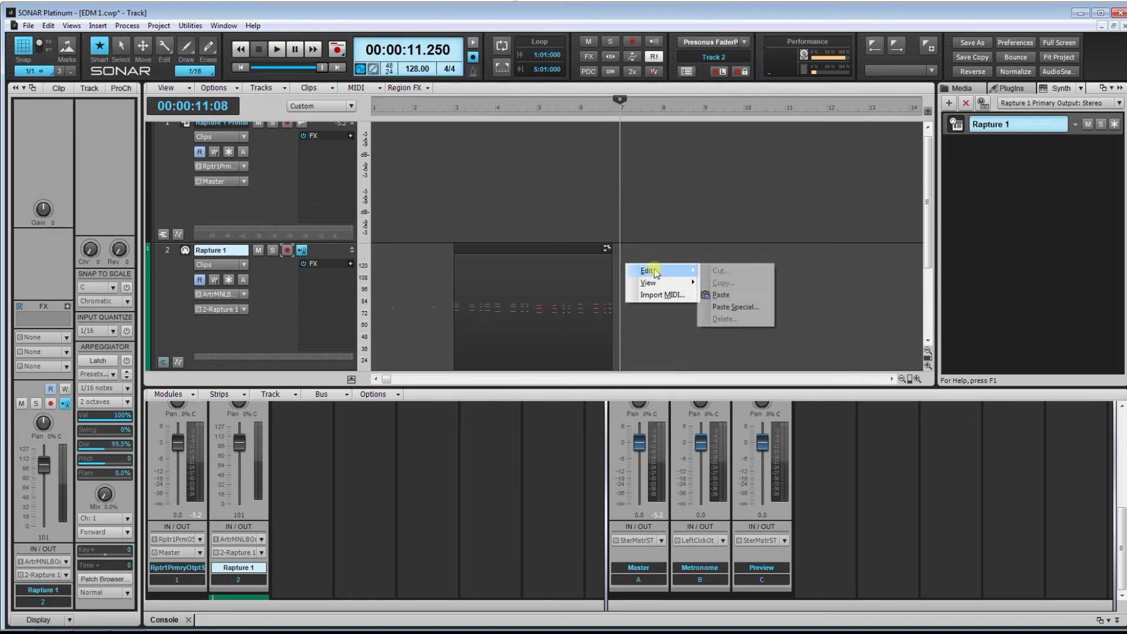
click(737, 294)
Paste a third copy of the chord clip at bar 11
drag(564, 213, 763, 285)
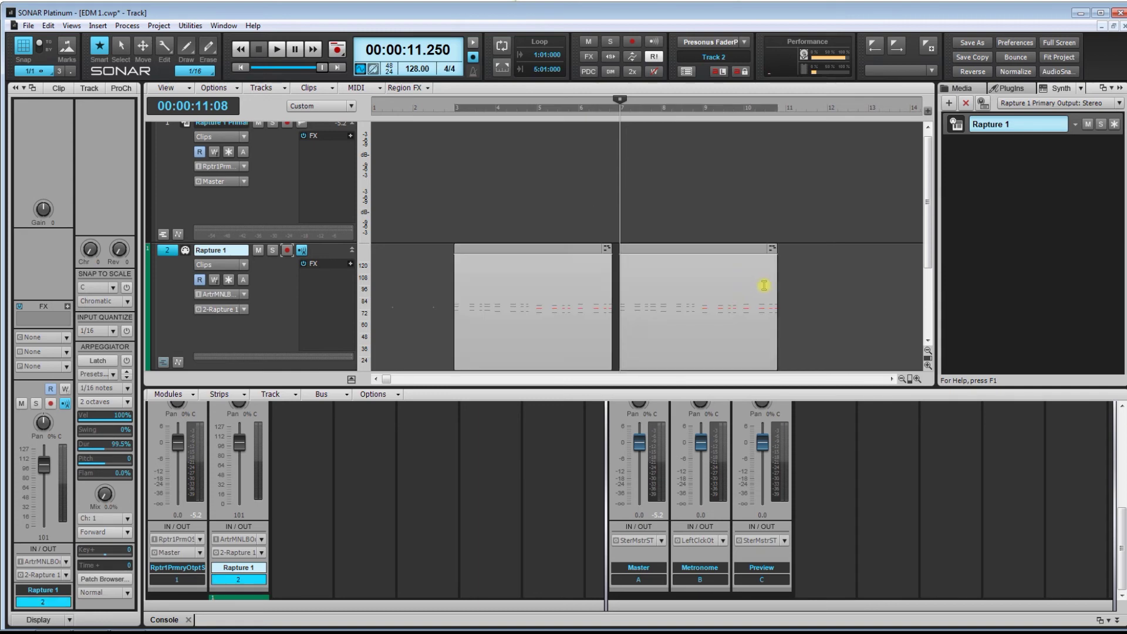
click(785, 226)
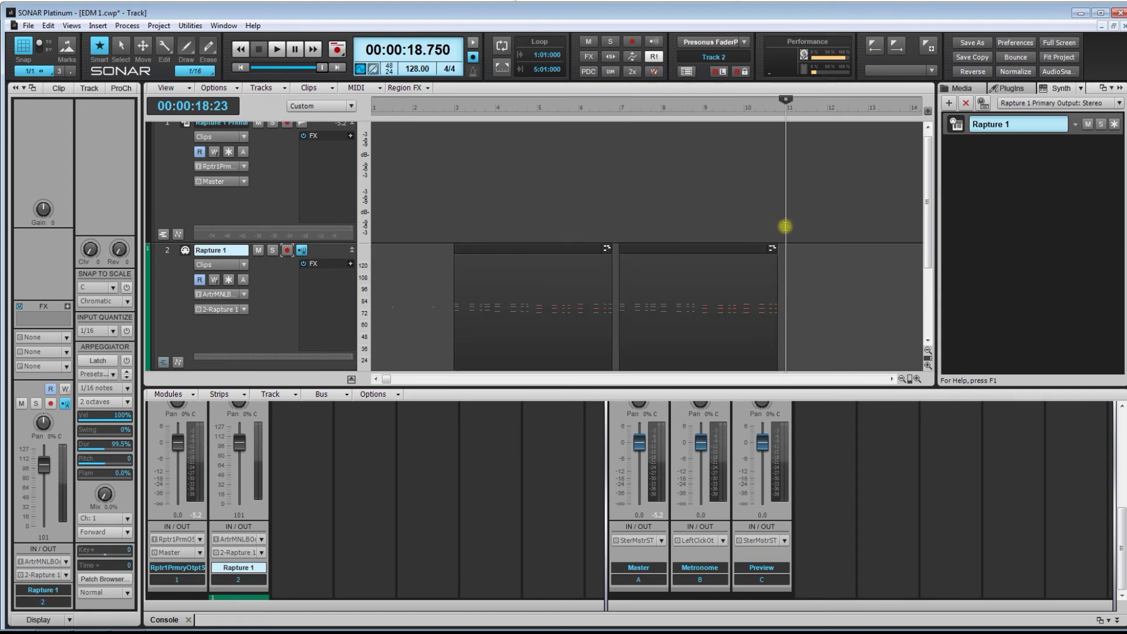
right_click(786, 257)
mouse_move(810, 264)
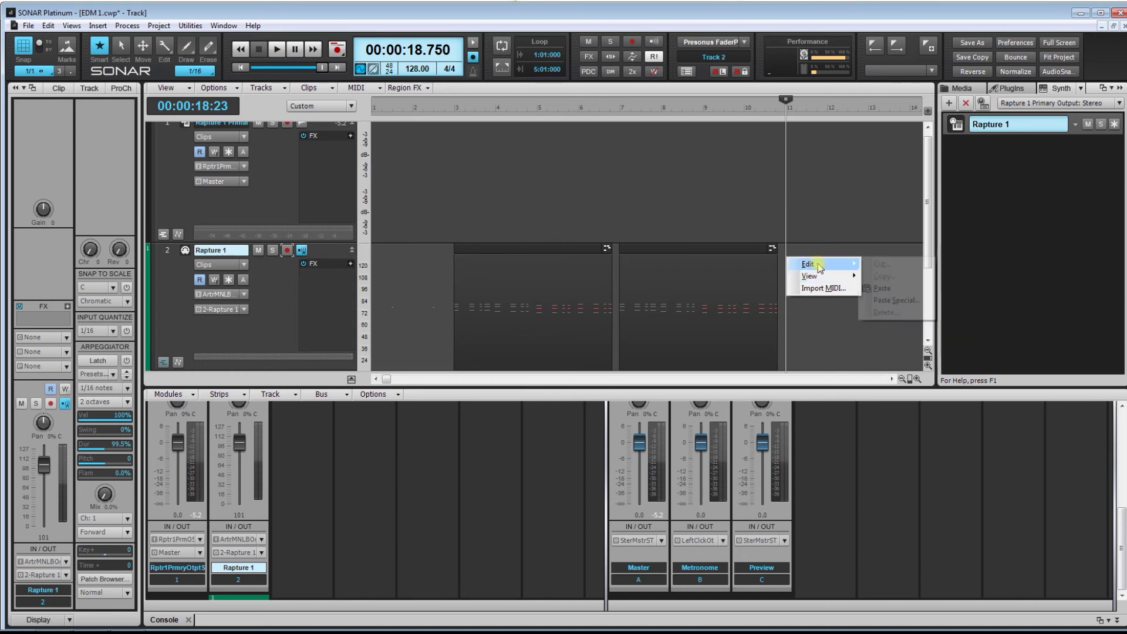
click(885, 287)
Zoom out, paste a fourth chord clip copy at bar 15, and return the now time to bar 2
click(902, 378)
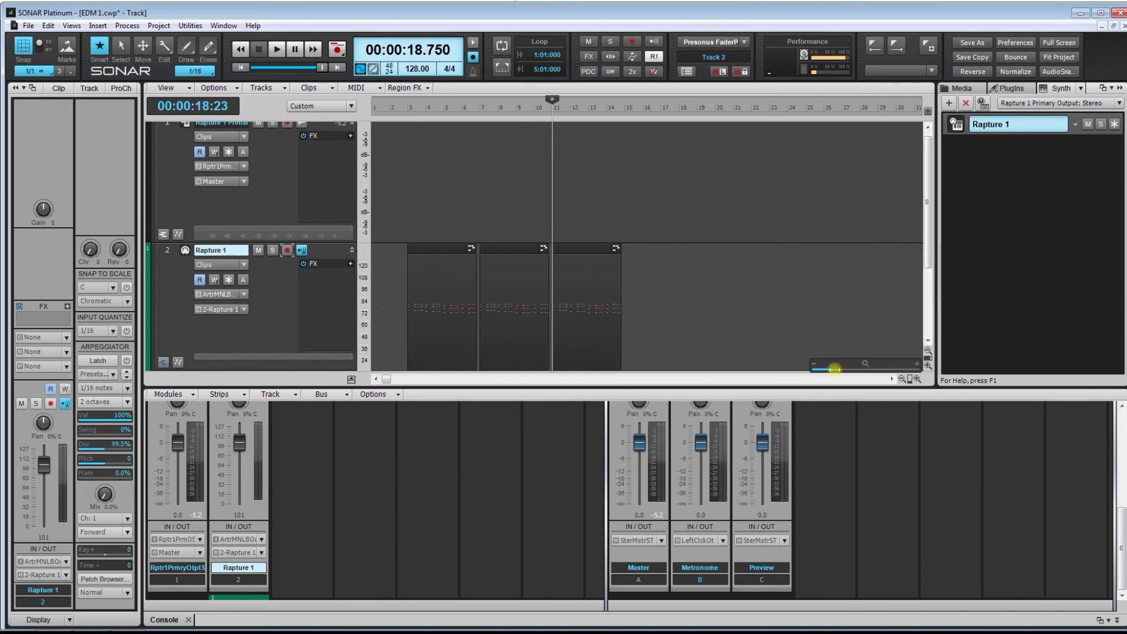
click(602, 232)
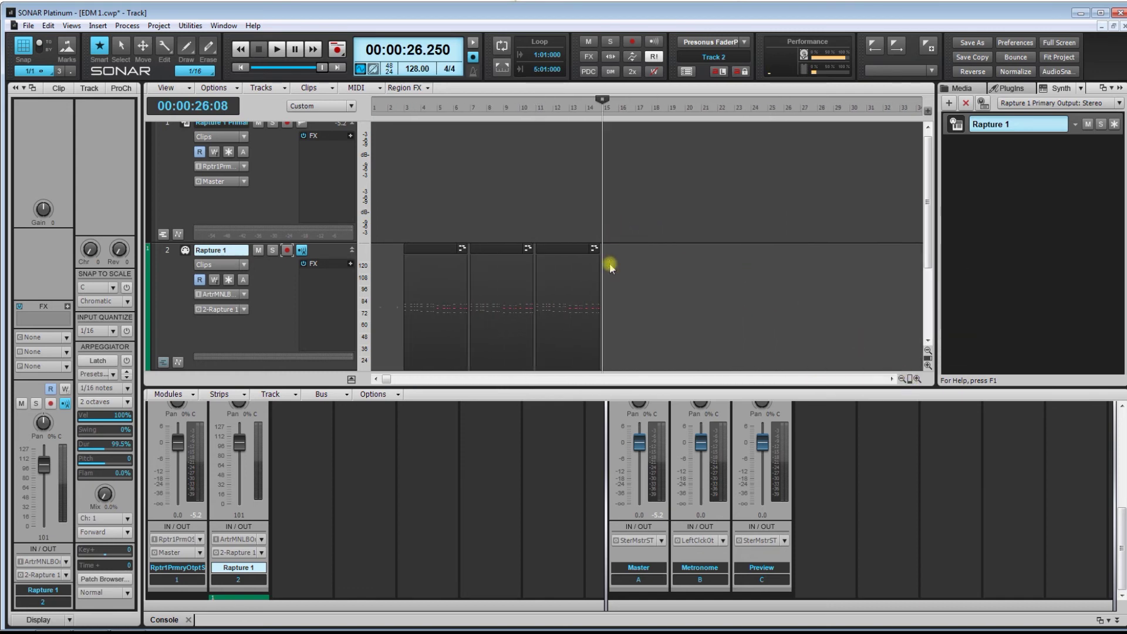
right_click(611, 267)
mouse_move(637, 267)
click(735, 295)
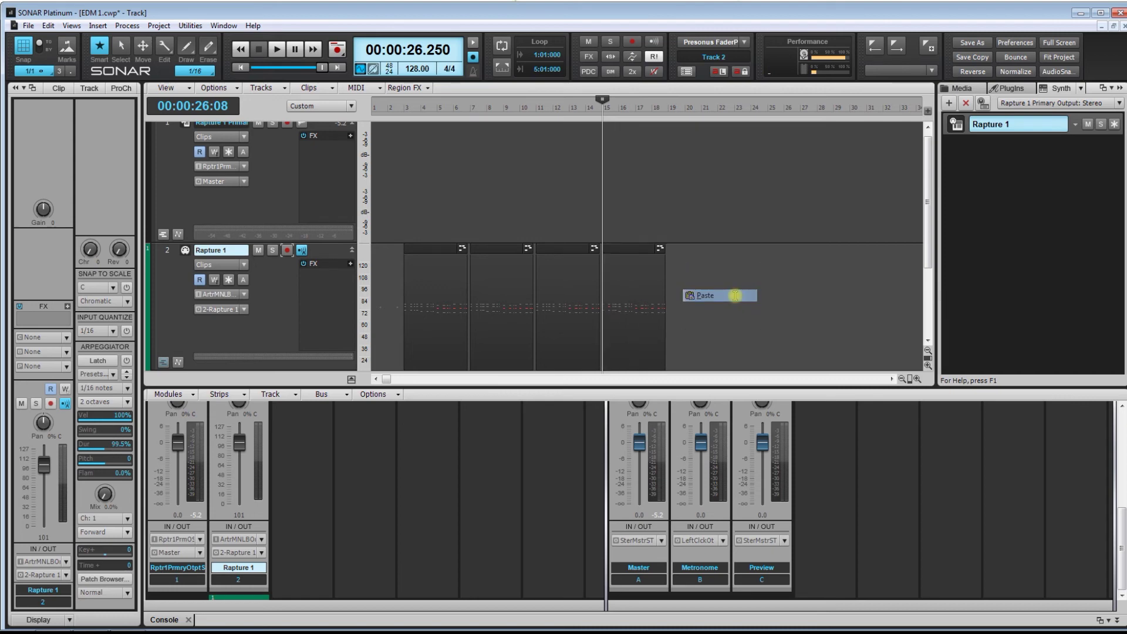
click(389, 217)
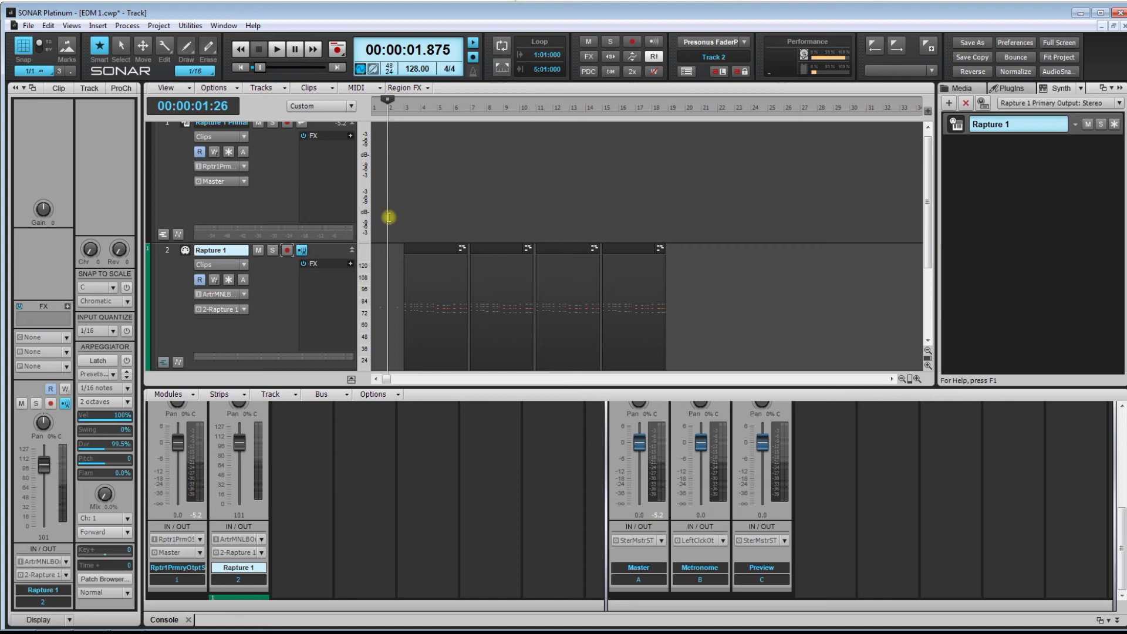
Play the project, lower the Metronome bus to -3.7, then stop and return to bar 3
key(space)
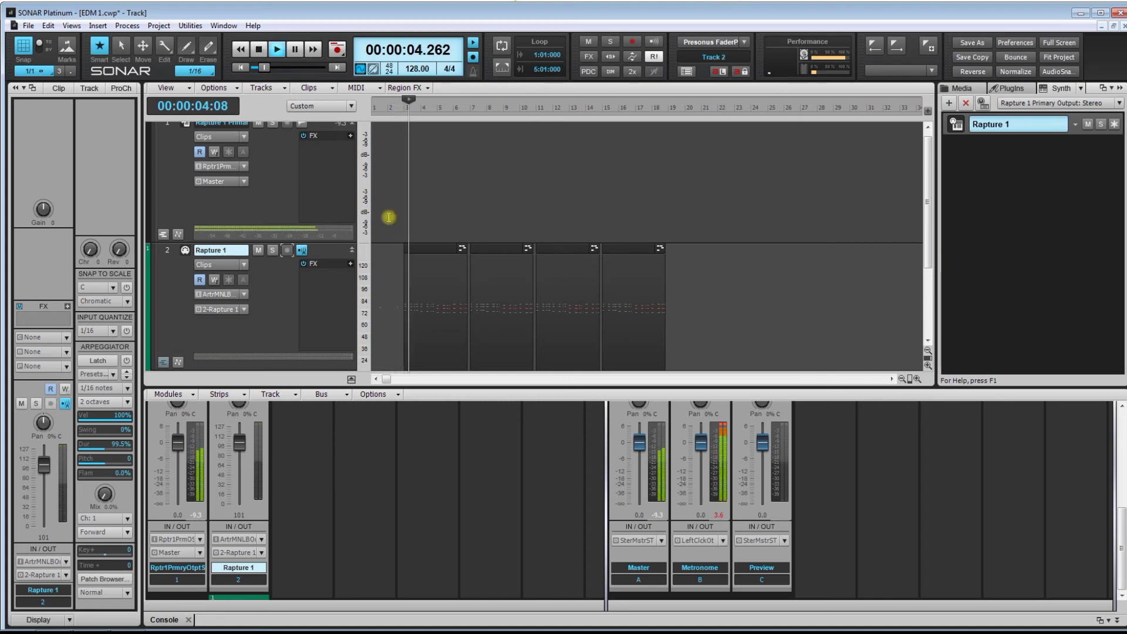
click(639, 568)
drag(701, 441, 702, 443)
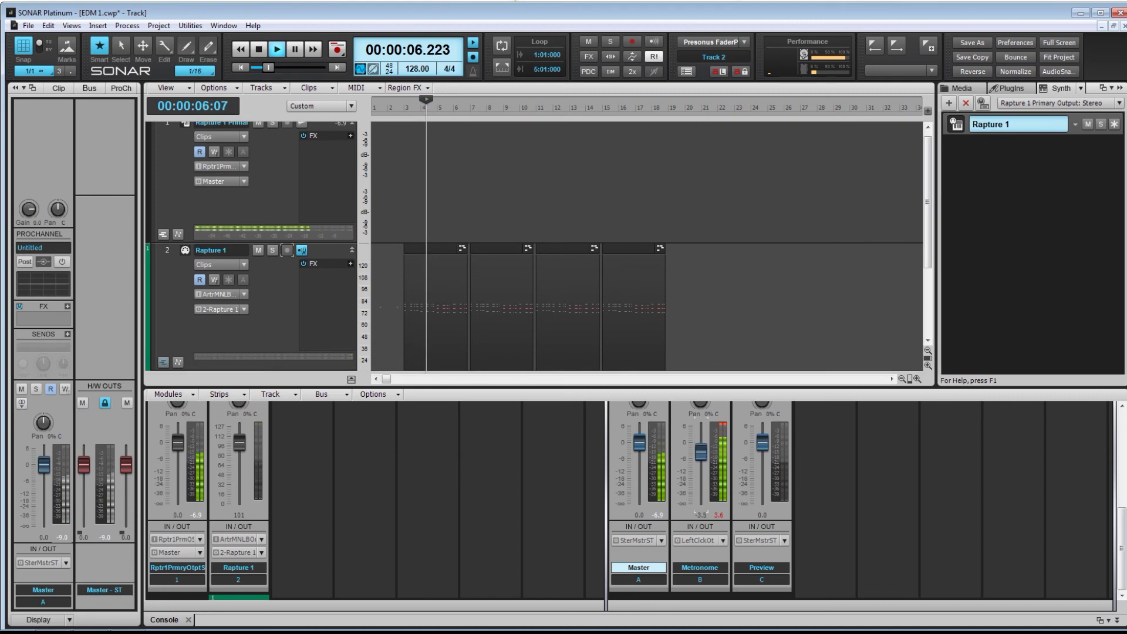
click(722, 434)
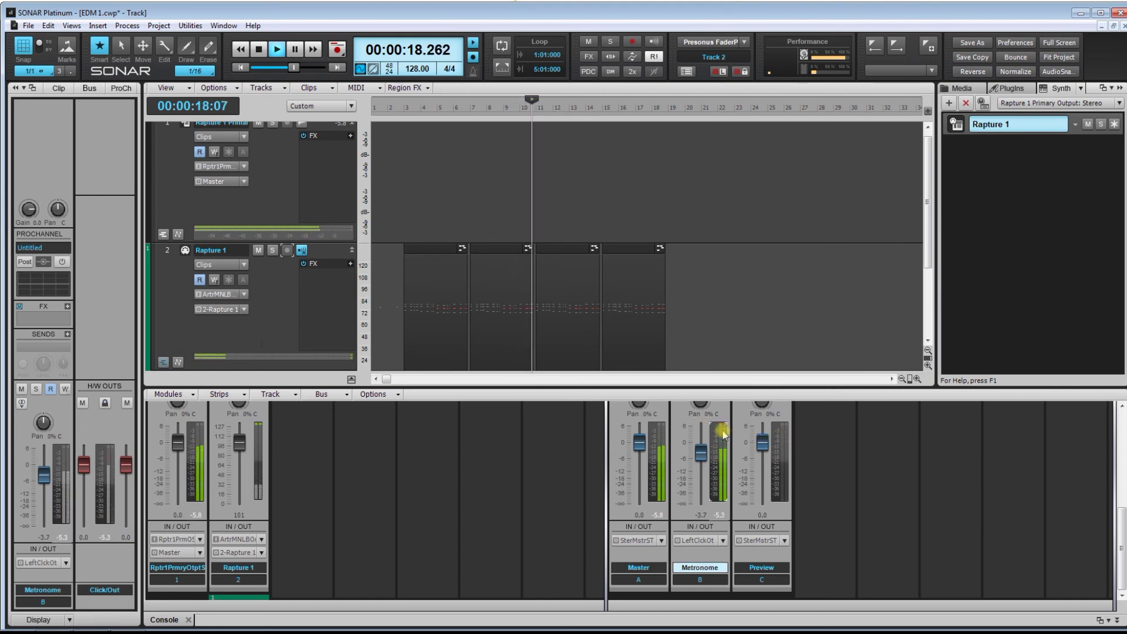
key(space)
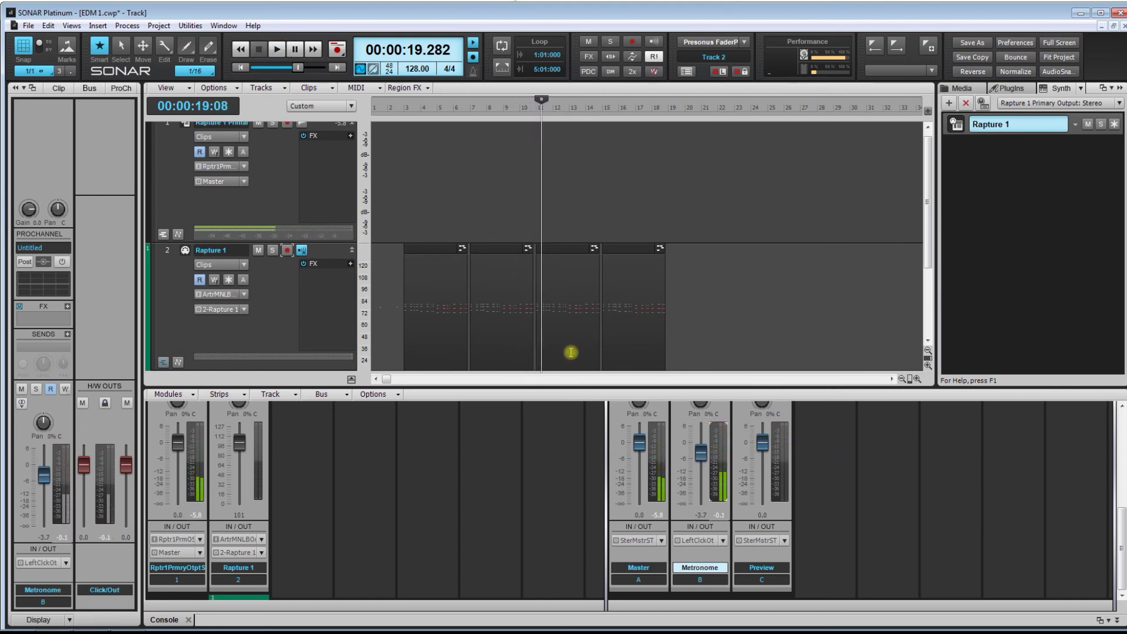
click(399, 222)
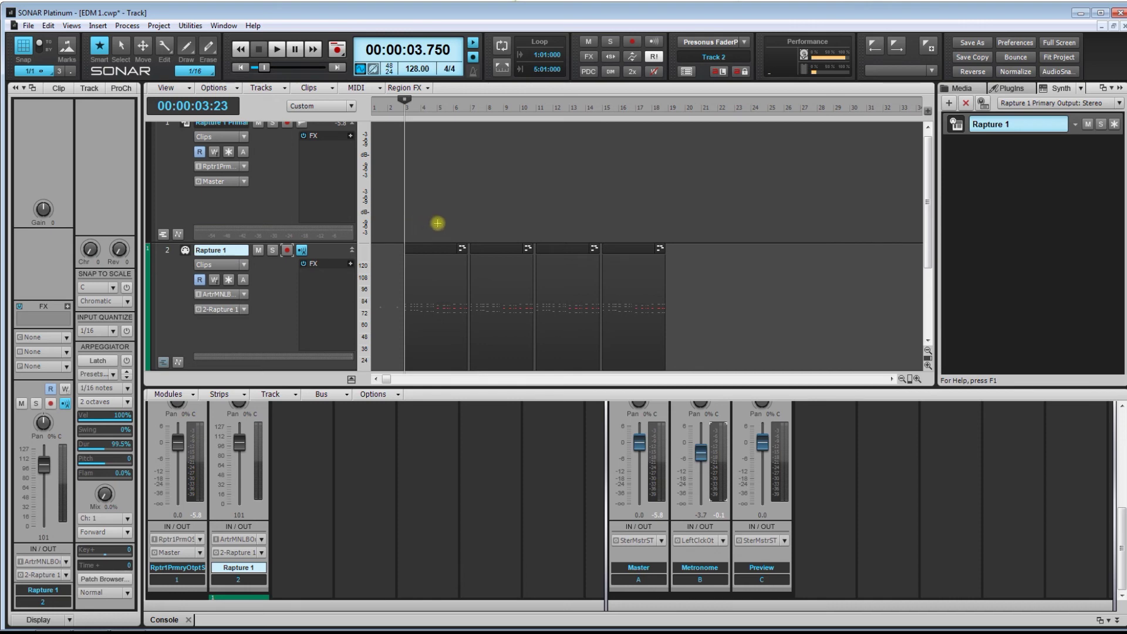
Shrink track heights with Ctrl+Down so both tracks and four clips show, then set now time to bar 3
drag(435, 223, 708, 261)
key(ctrl+Down)
drag(388, 175, 669, 258)
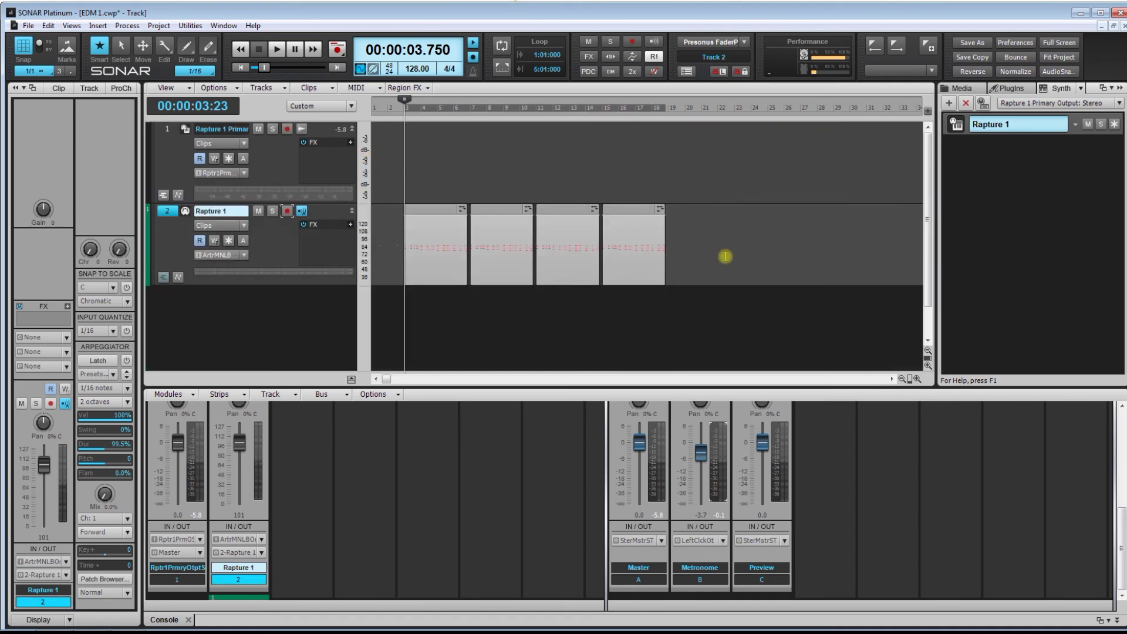
click(489, 175)
drag(430, 187, 692, 261)
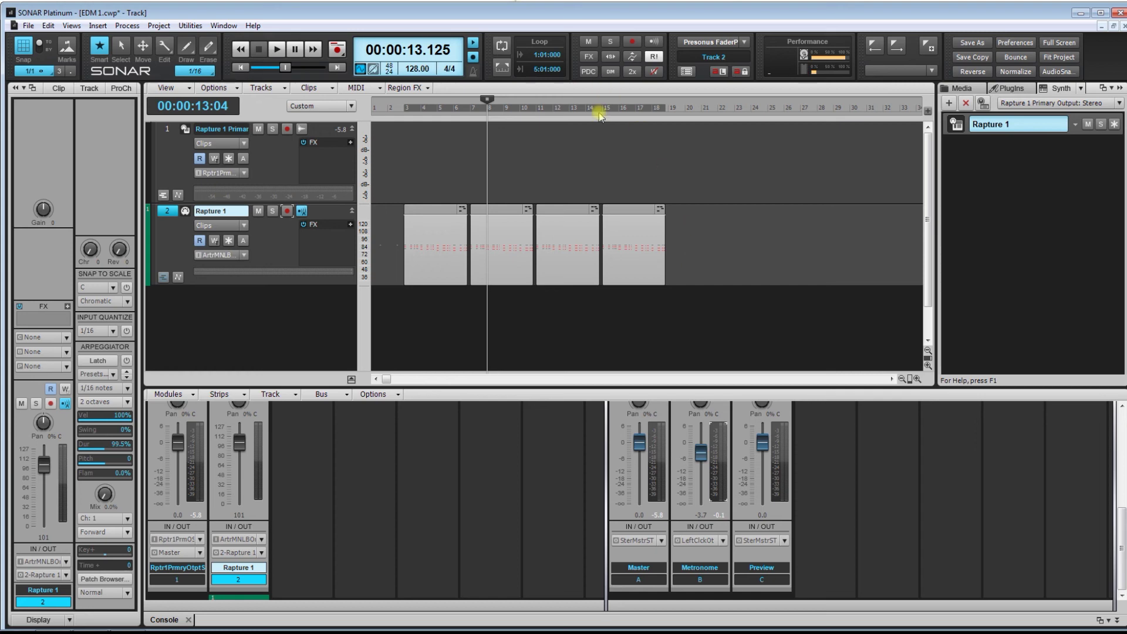
click(545, 168)
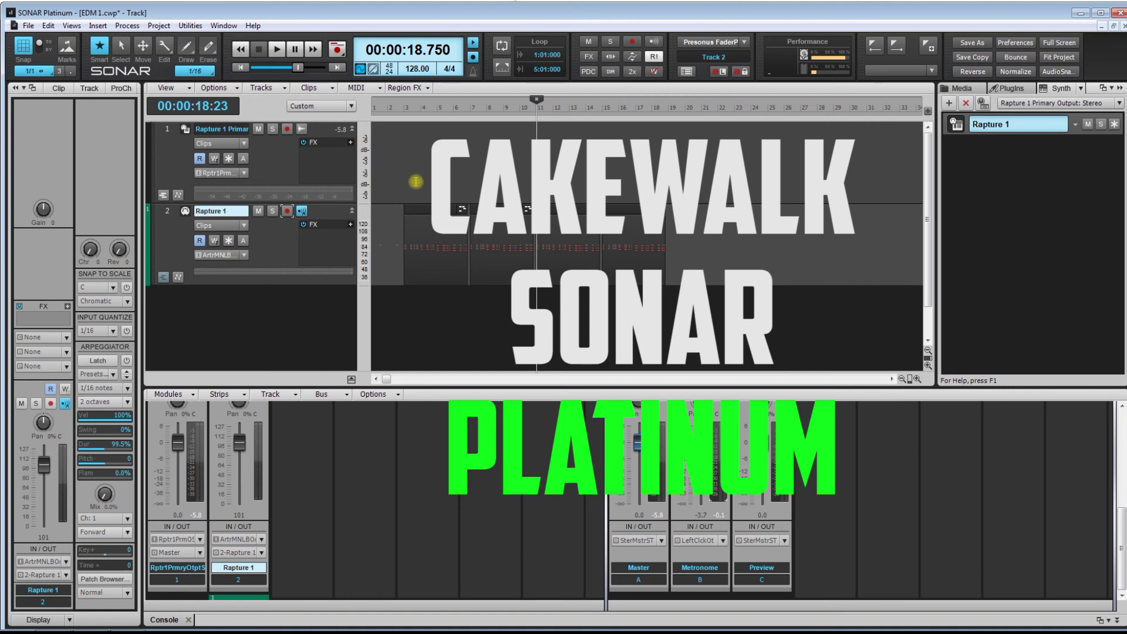
click(395, 189)
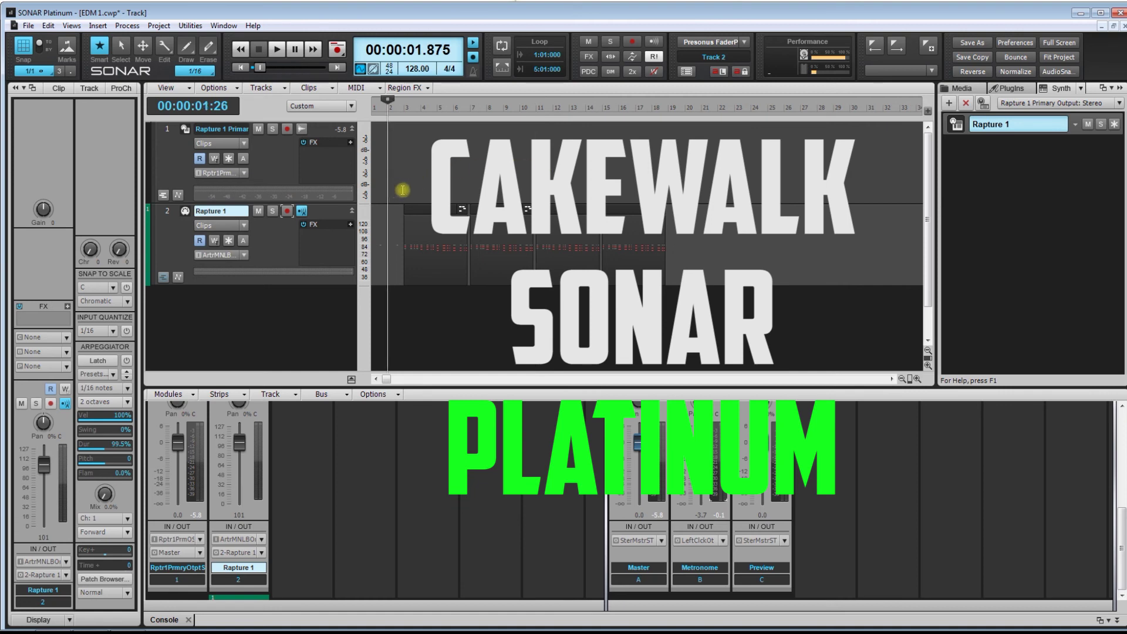
click(403, 190)
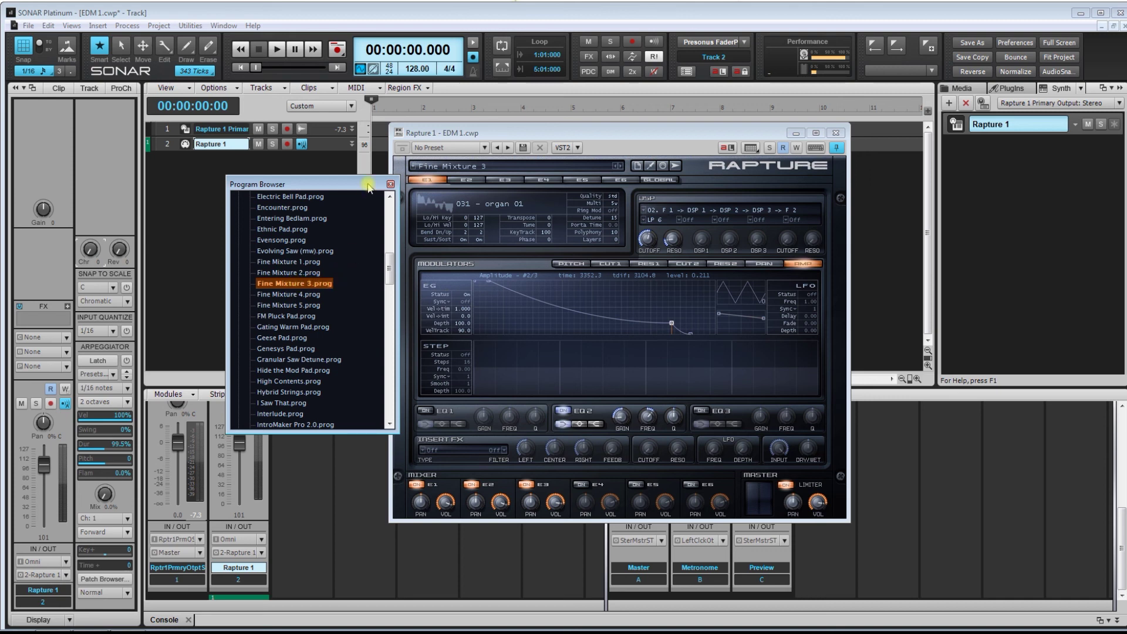
Drag the Rapture Program Browser aside, off the synth panel
drag(352, 187, 975, 207)
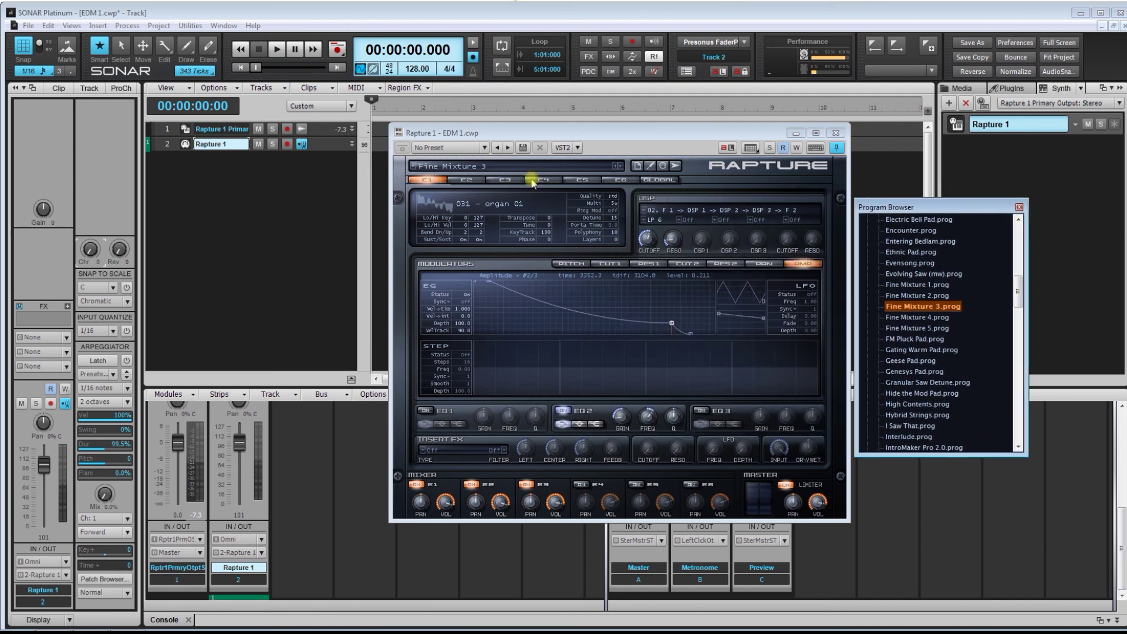